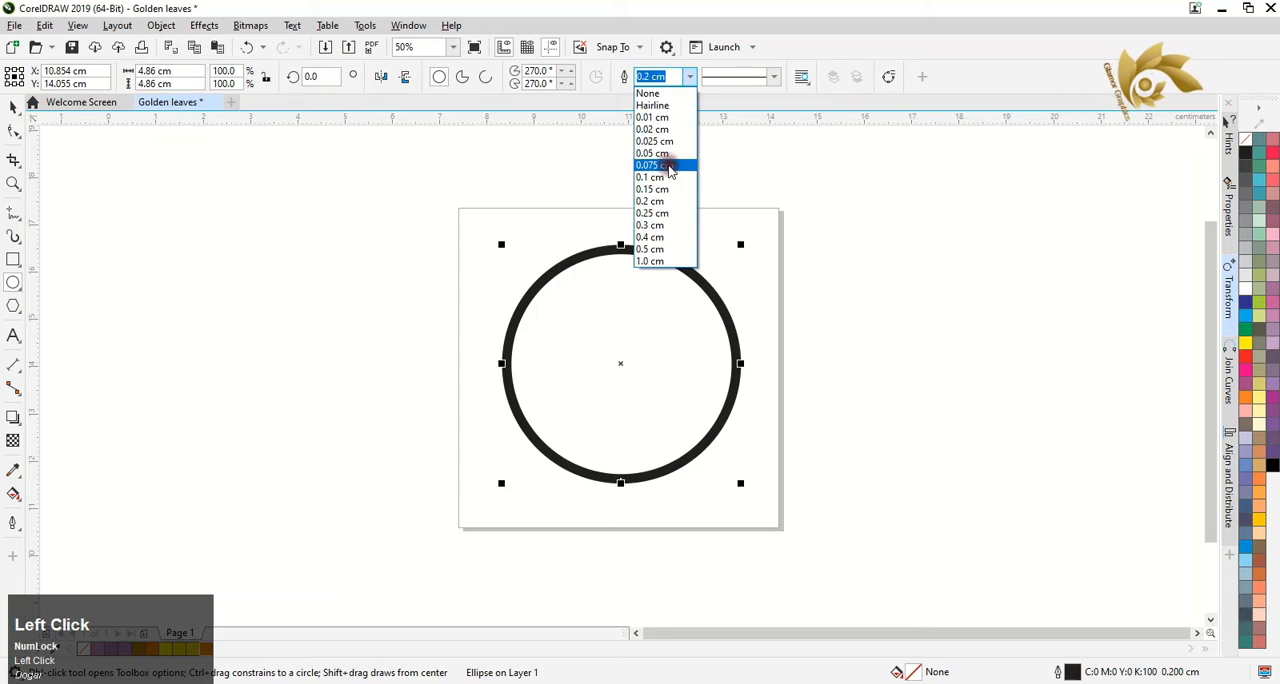
# Set the large circle's outline width to 0.075 cm and draw two overlapping small circles about 1.37 cm in diameter beside the page
pyautogui.click(674, 163)
pyautogui.moveTo(209, 262)
pyautogui.mouseDown()
pyautogui.moveTo(273, 326)
pyautogui.moveTo(270, 302)
pyautogui.mouseUp()
pyautogui.rightClick(289, 300)
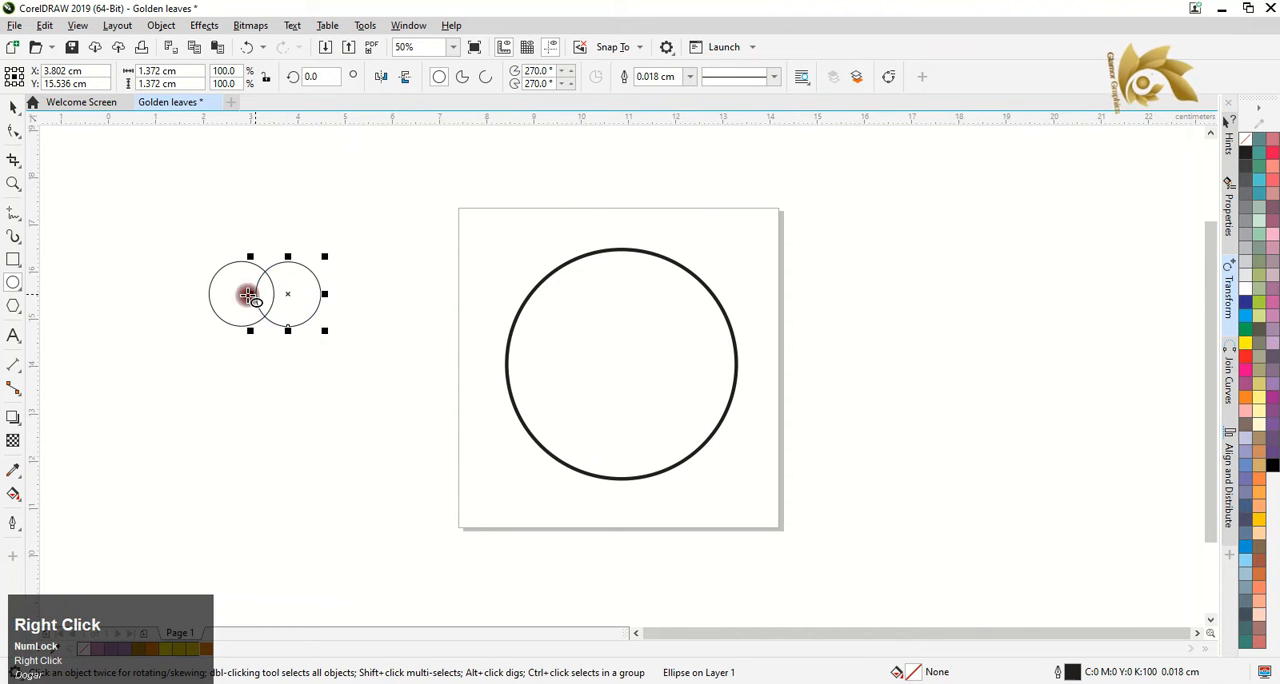
# Create a leaf shape from the intersection of the two small circles, keeping only the leaf
pyautogui.moveTo(186, 209); pyautogui.dragTo(421, 386)
pyautogui.click(474, 80)
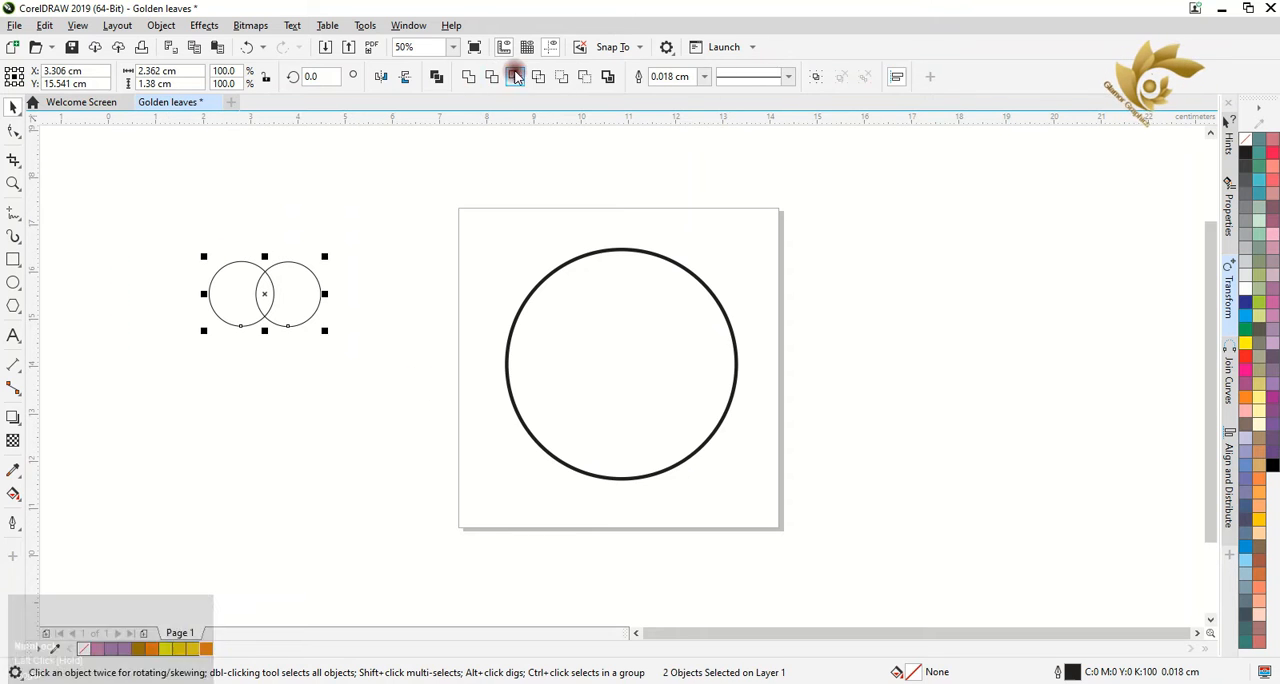
pyautogui.moveTo(263, 293); pyautogui.dragTo(356, 232)
pyautogui.moveTo(393, 373); pyautogui.dragTo(393, 372)
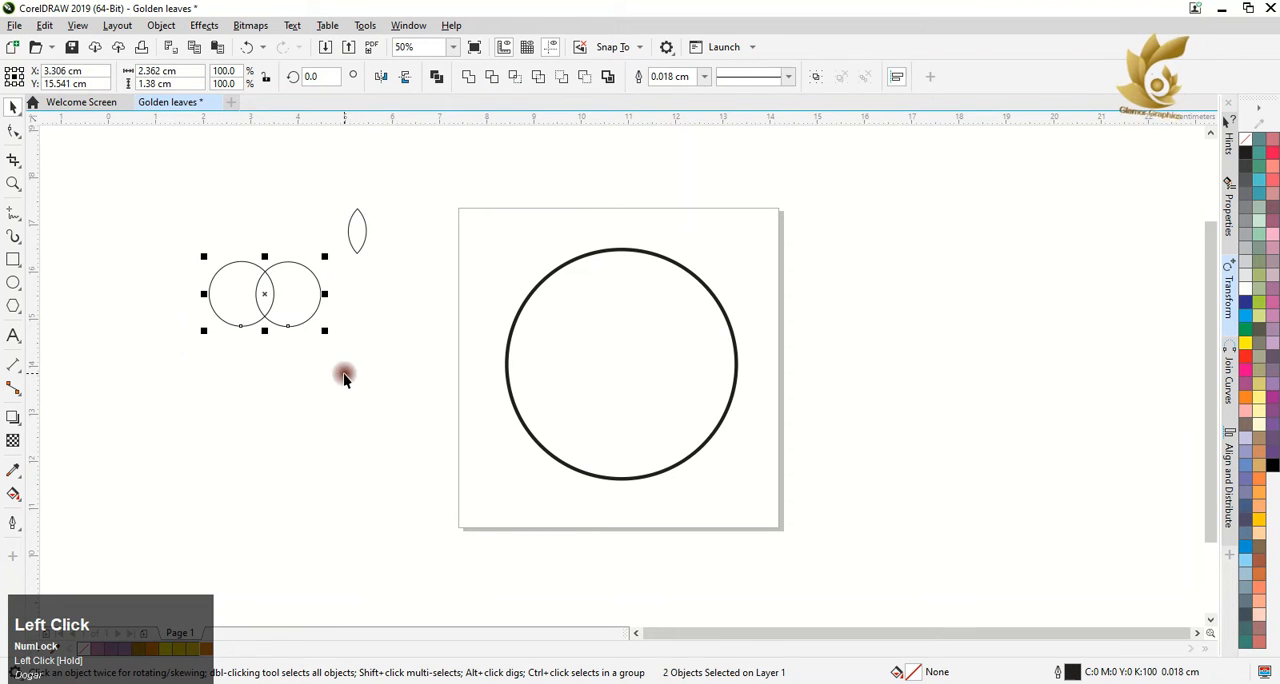
pyautogui.press('Delete')
# Colour the large circle's outline orange
pyautogui.click(558, 275)
pyautogui.rightClick(1245, 343)
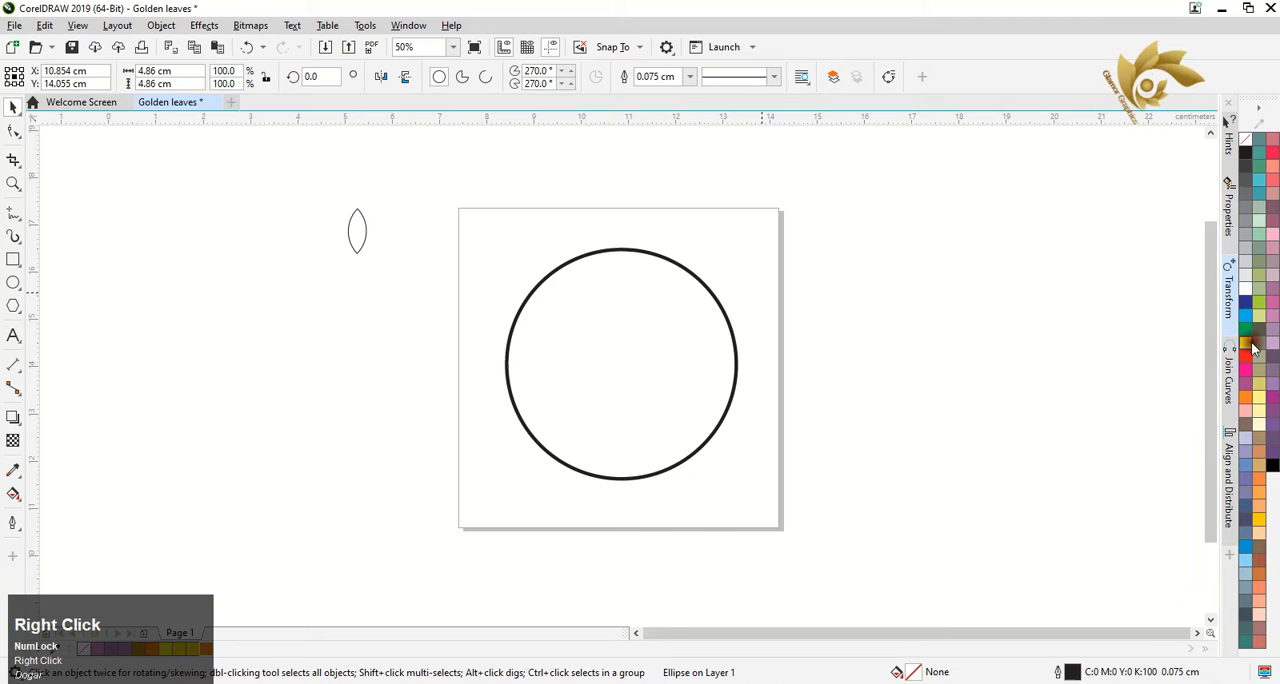
pyautogui.rightClick(1245, 397)
# Apply a horizontal linear fountain fill across the leaf and add a colour node near its middle
pyautogui.click(360, 232)
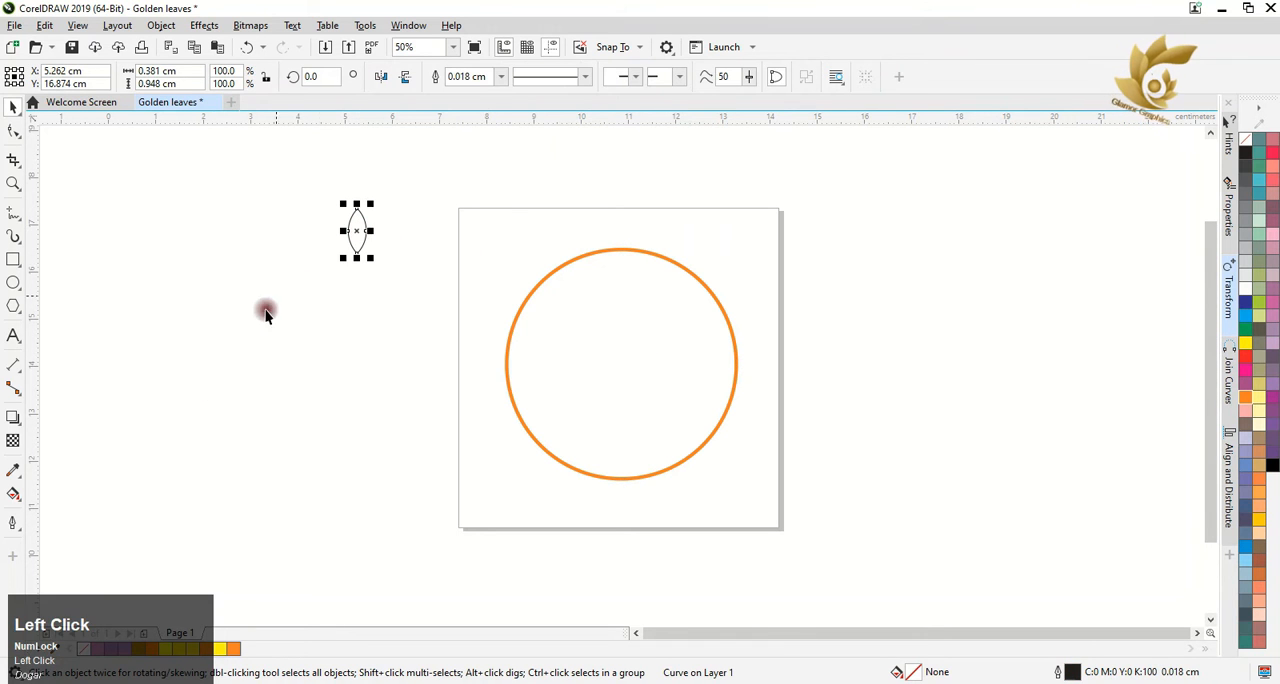
pyautogui.click(13, 492)
pyautogui.scroll(2, 360, 215)
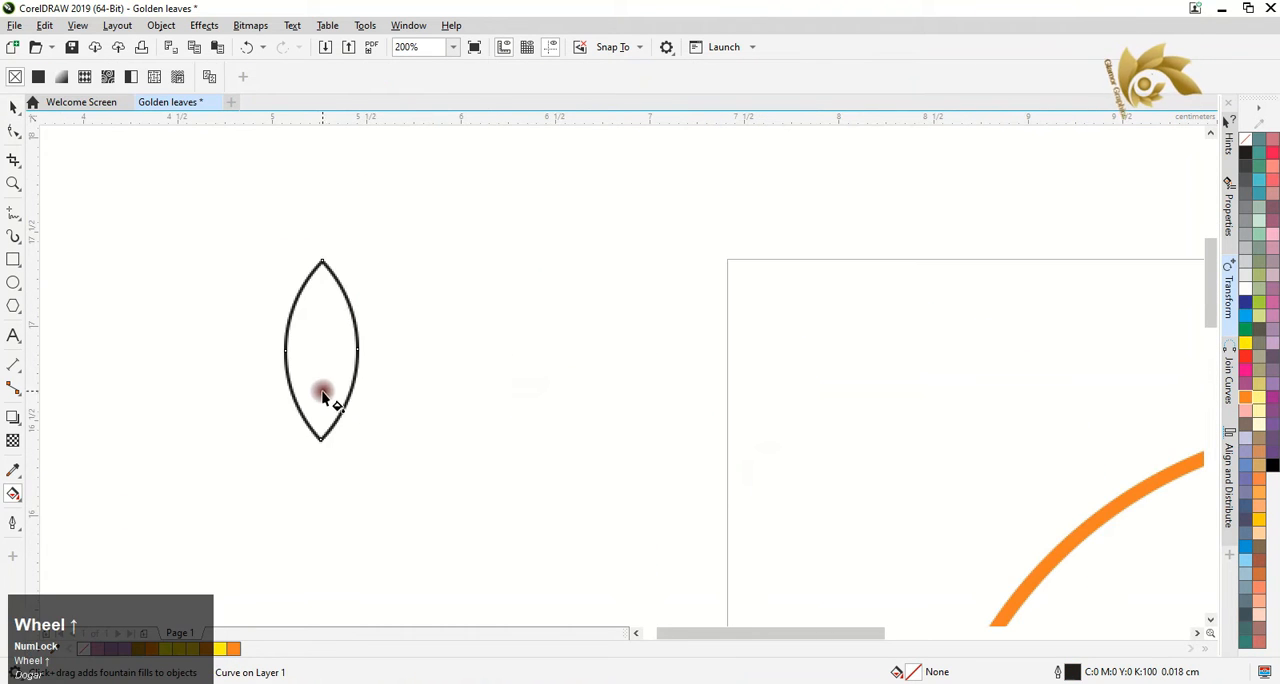
pyautogui.moveTo(317, 410); pyautogui.dragTo(333, 316)
pyautogui.hotkey('ctrl', 'z')
pyautogui.moveTo(235, 347)
pyautogui.mouseDown()
pyautogui.moveTo(528, 366)
pyautogui.moveTo(486, 337)
pyautogui.moveTo(251, 346)
pyautogui.moveTo(276, 348)
pyautogui.mouseUp()
pyautogui.doubleClick(316, 351)
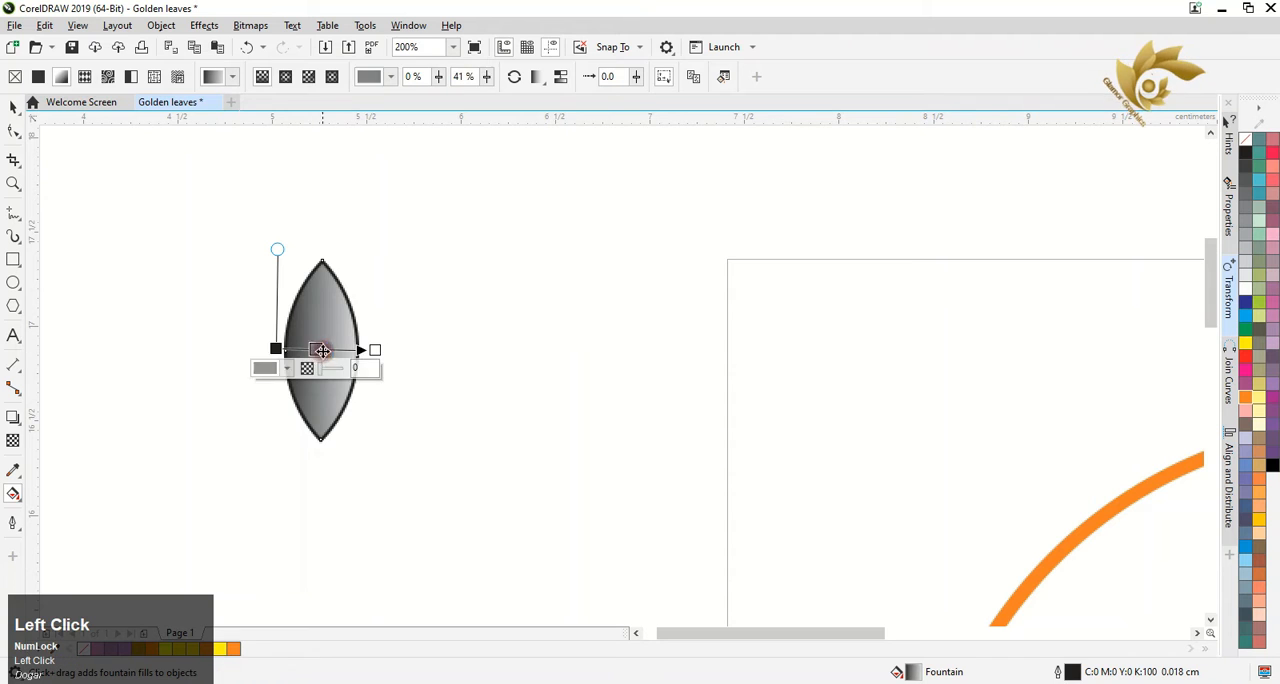
# Set both end nodes of the leaf's fountain fill to orange from the CMYK palette
pyautogui.click(375, 350)
pyautogui.click(347, 369)
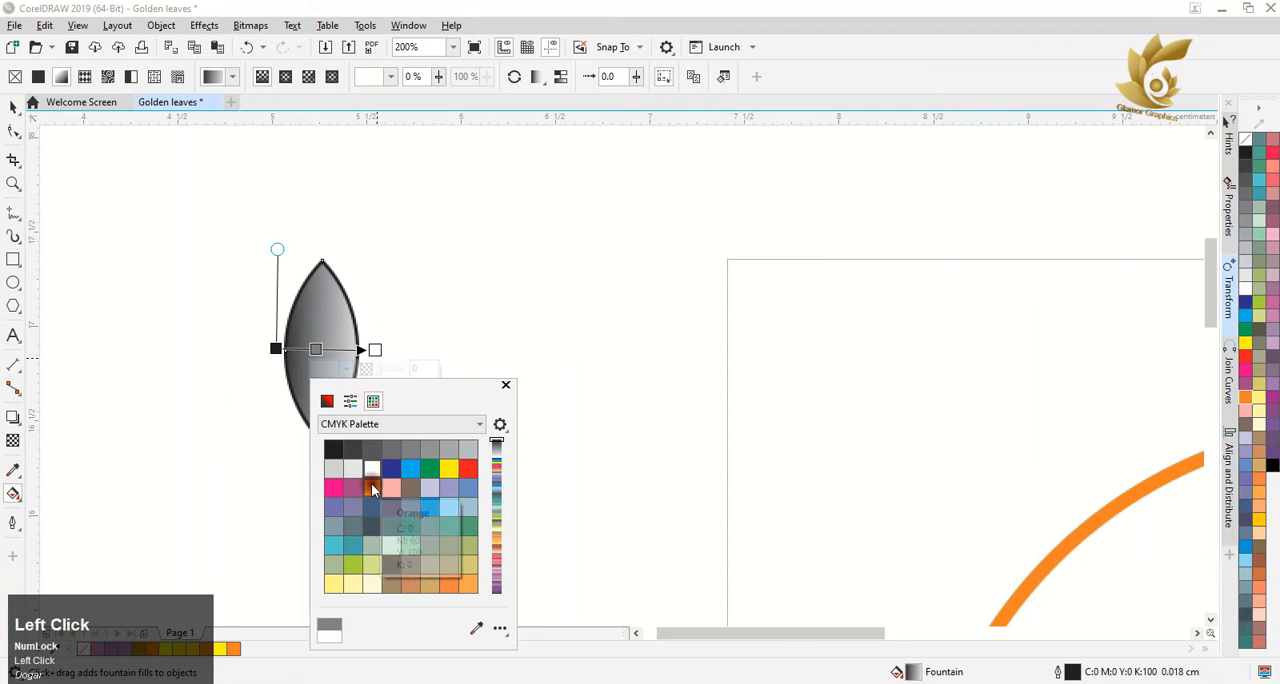
pyautogui.click(372, 487)
pyautogui.click(278, 352)
pyautogui.click(277, 350)
pyautogui.click(247, 367)
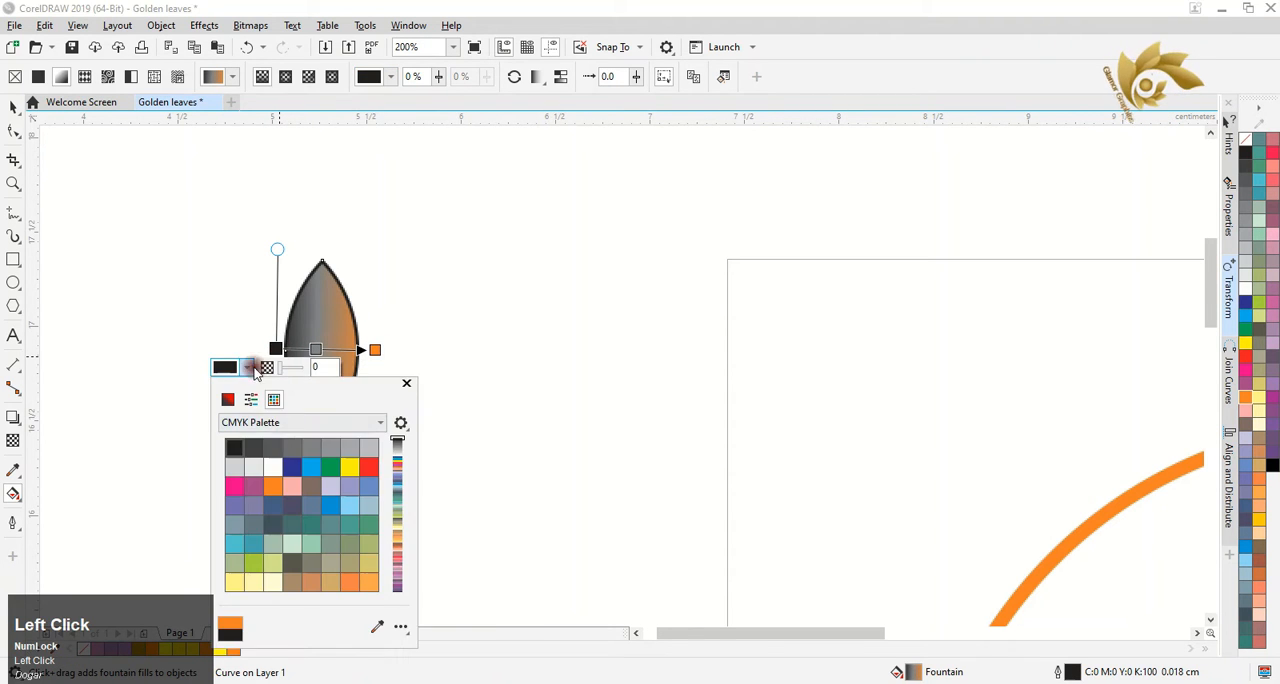
pyautogui.click(271, 484)
# Make the middle node of the leaf's fill yellow, positioned at 46% with 24% transparency
pyautogui.click(314, 348)
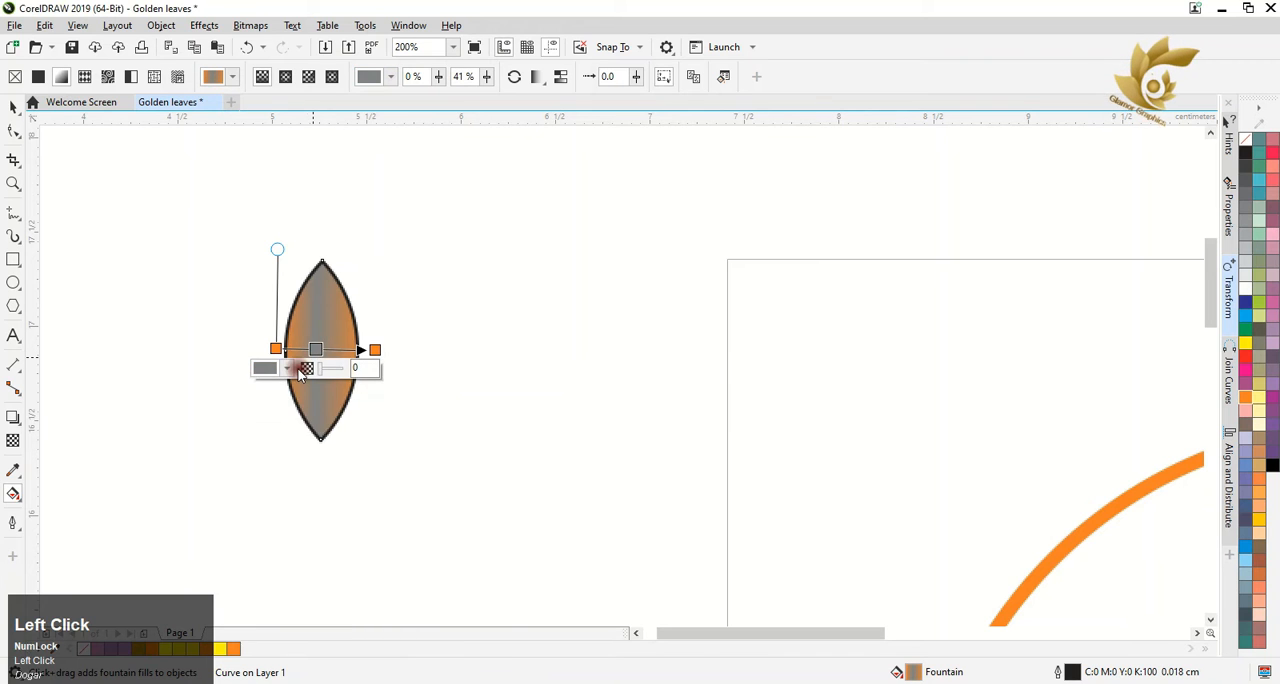
pyautogui.click(287, 368)
pyautogui.click(314, 399)
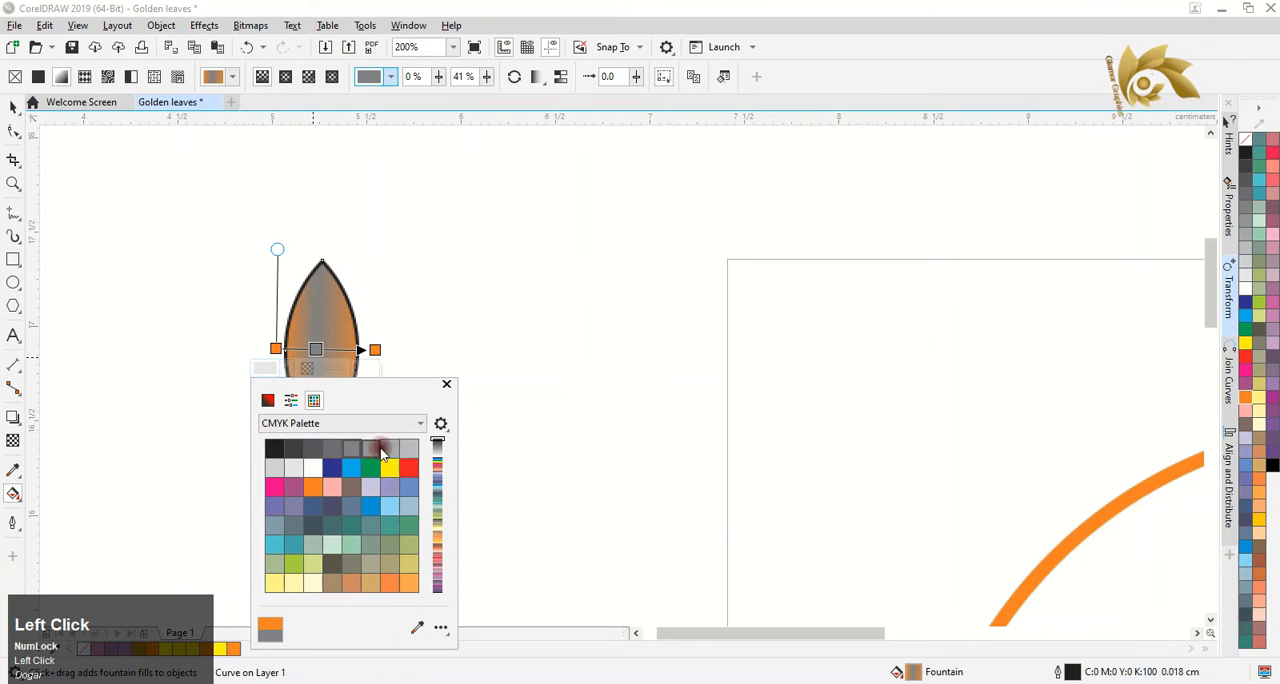
pyautogui.click(361, 436)
pyautogui.click(318, 348)
pyautogui.click(321, 349)
pyautogui.moveTo(321, 349); pyautogui.dragTo(326, 349)
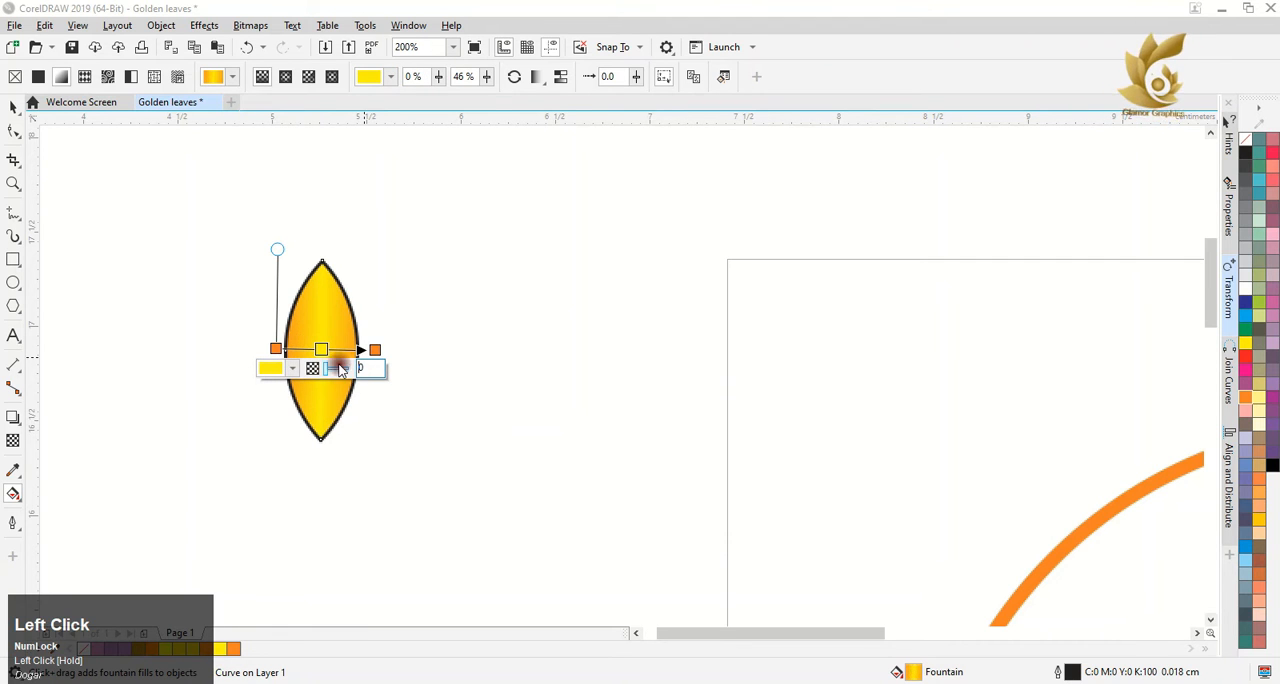
pyautogui.moveTo(335, 369); pyautogui.dragTo(332, 369)
pyautogui.click(453, 240)
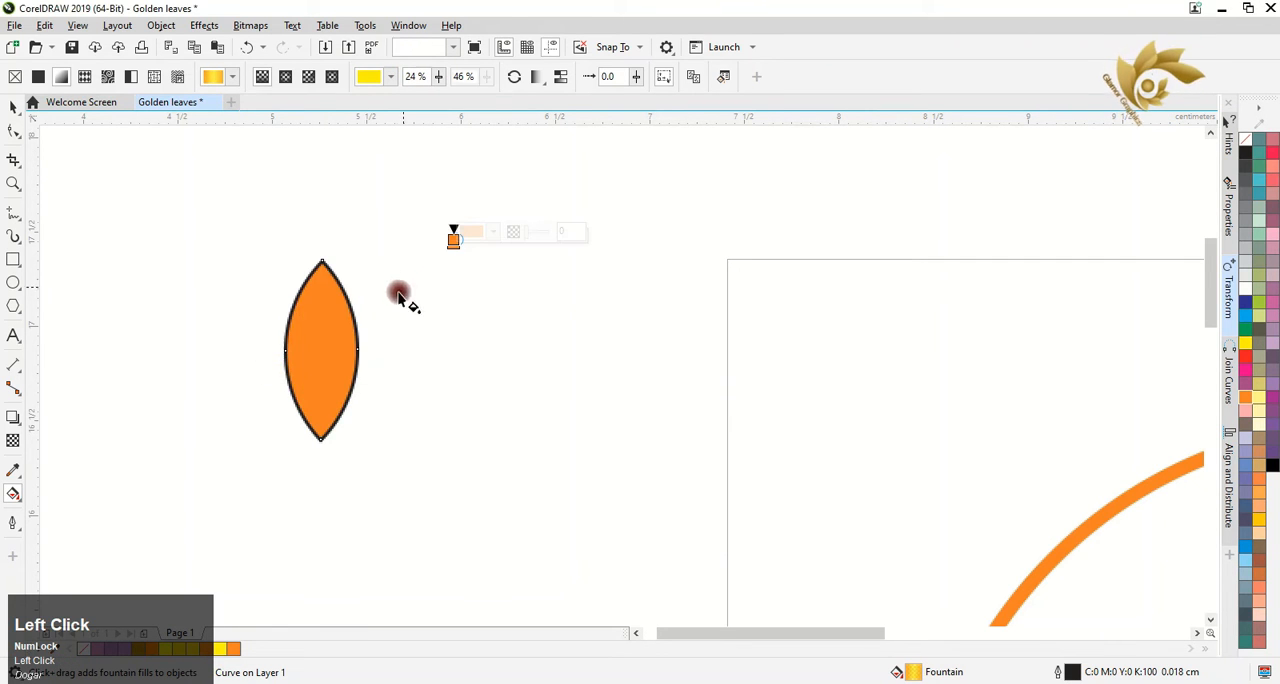
pyautogui.hotkey('ctrl', 'z')
# Remove the outline from the gradient-filled leaf
pyautogui.click(15, 110)
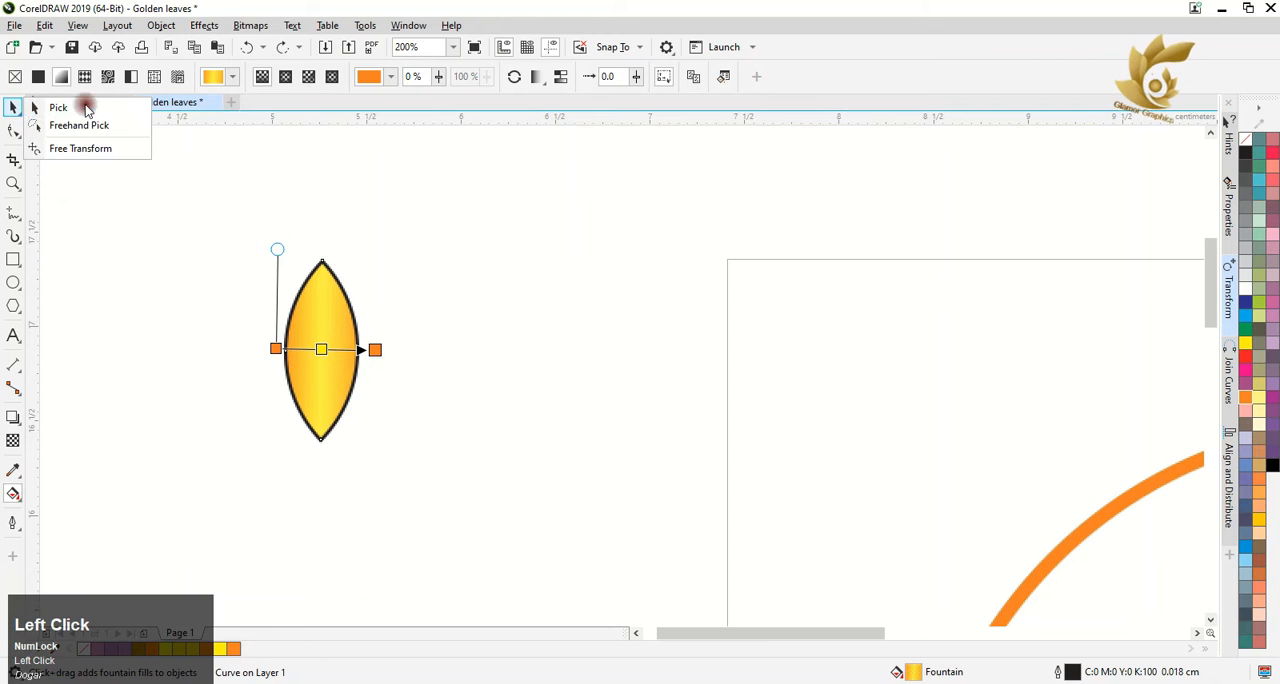
pyautogui.click(86, 104)
pyautogui.rightClick(1249, 146)
pyautogui.click(571, 489)
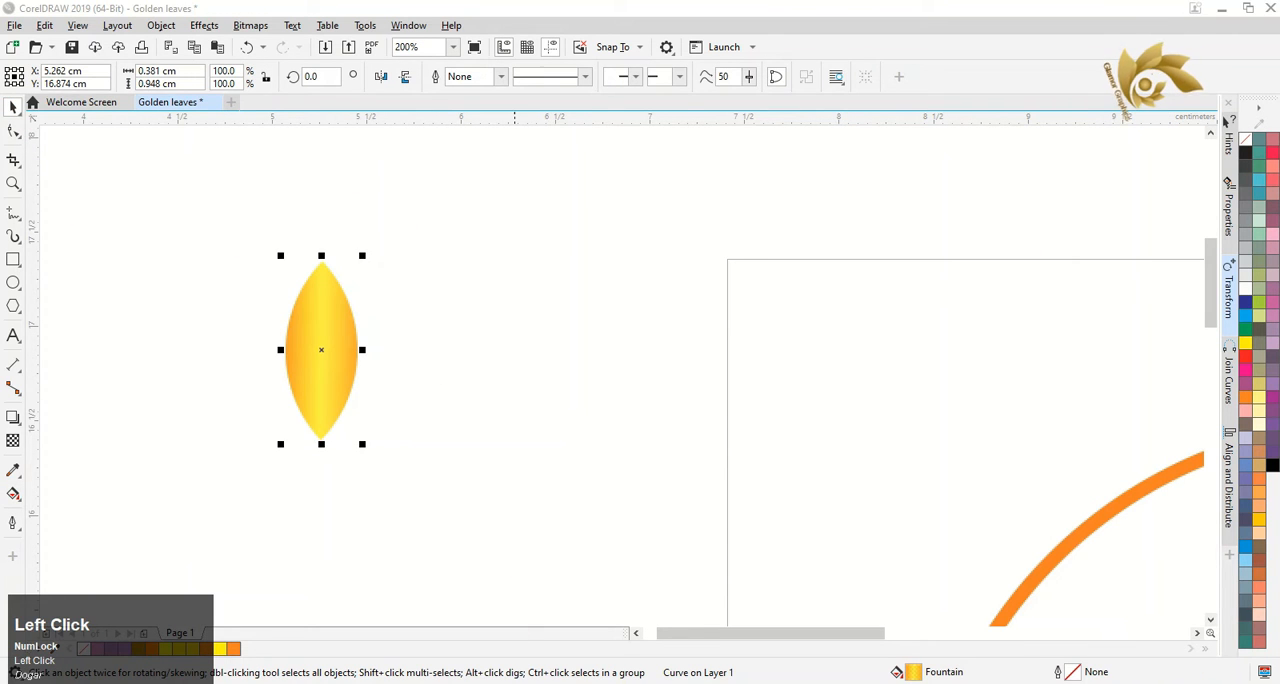
# Rotate the leaf about 37° counter-clockwise and add a horizontally mirrored copy that meets it at the base
pyautogui.click(331, 262)
pyautogui.click(331, 262)
pyautogui.moveTo(366, 251); pyautogui.dragTo(300, 251)
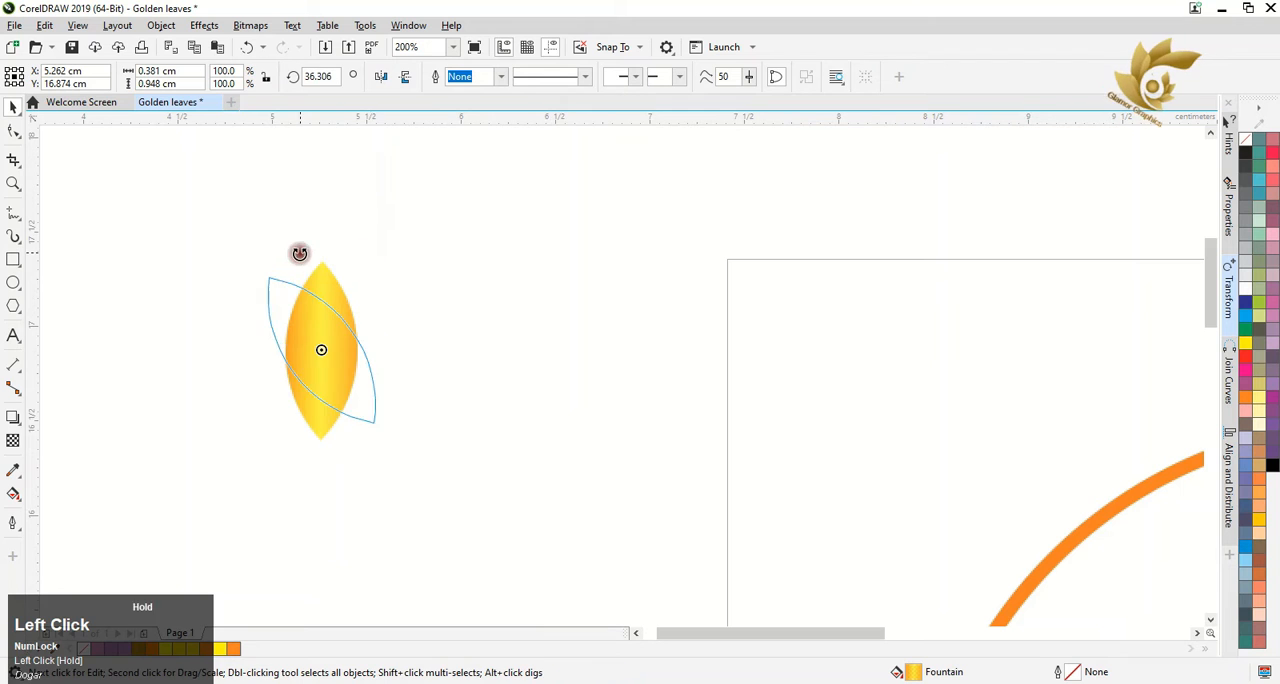
pyautogui.moveTo(337, 366); pyautogui.dragTo(475, 330)
pyautogui.rightClick(475, 330)
pyautogui.click(380, 76)
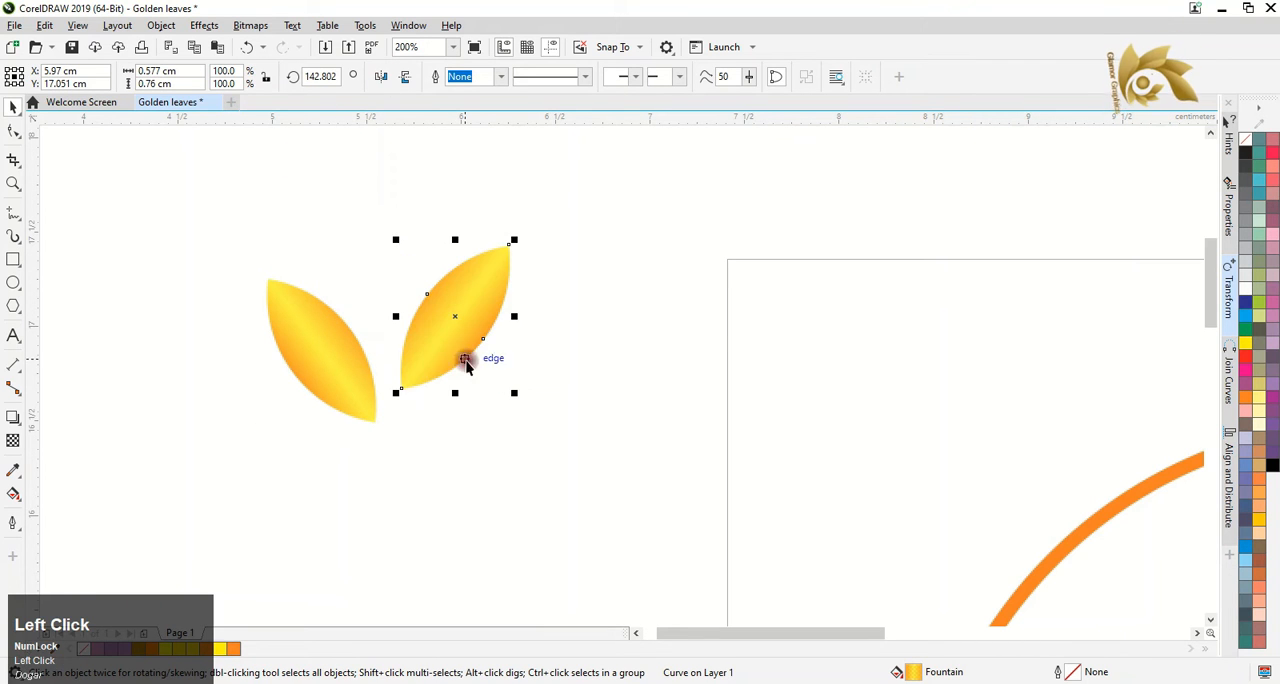
pyautogui.moveTo(422, 371); pyautogui.dragTo(412, 375)
# Group the two leaves into one leaf pair
pyautogui.scroll(-1, 411, 373)
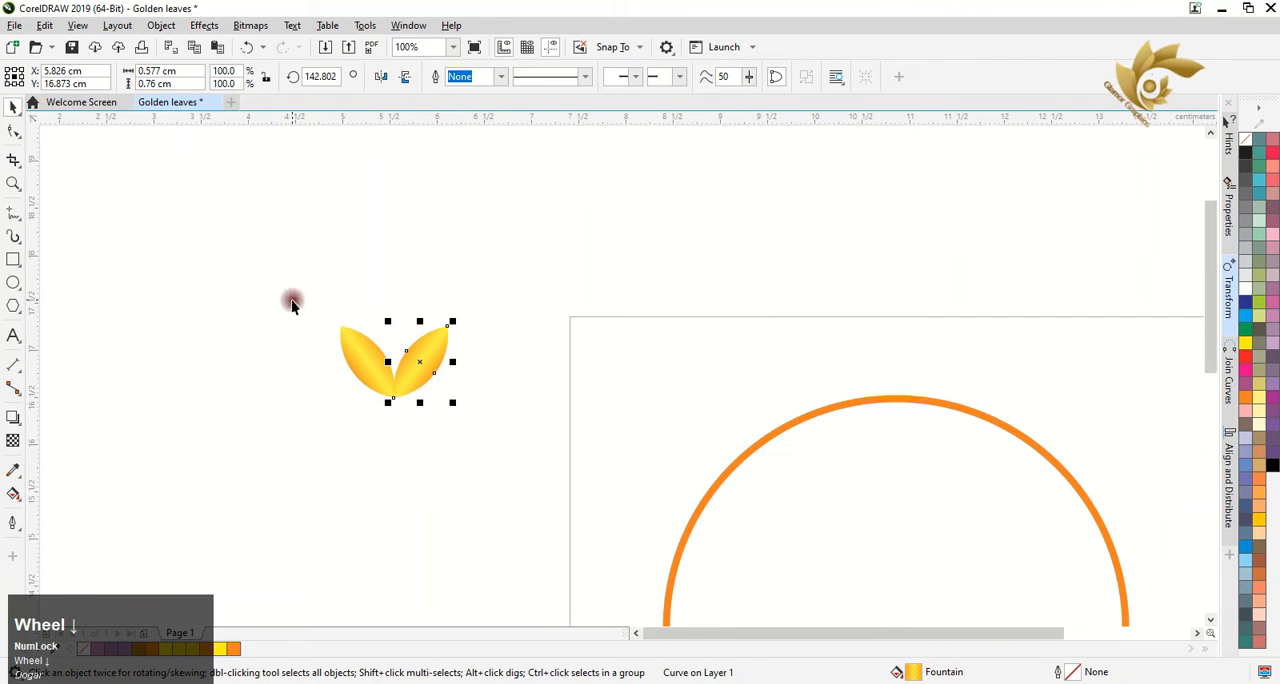
pyautogui.moveTo(292, 300); pyautogui.dragTo(484, 430)
pyautogui.rightClick(420, 362)
pyautogui.click(506, 304)
# Scale the leaf pair to about 47.7% and move it onto the upper-left arc of the orange circle
pyautogui.scroll(-1, 506, 306)
pyautogui.moveTo(478, 340); pyautogui.dragTo(637, 386)
pyautogui.scroll(1, 637, 386)
pyautogui.moveTo(685, 330); pyautogui.dragTo(645, 381)
pyautogui.click(646, 375)
pyautogui.scroll(2, 643, 380)
pyautogui.moveTo(554, 366); pyautogui.dragTo(616, 389)
# Rotate the leaf pair to about 325° to follow the arc and seat its base on the circle's outline
pyautogui.click(616, 389)
pyautogui.moveTo(776, 245)
pyautogui.mouseDown()
pyautogui.moveTo(766, 260)
pyautogui.moveTo(770, 249)
pyautogui.mouseUp()
pyautogui.click(626, 397)
pyautogui.click(659, 341)
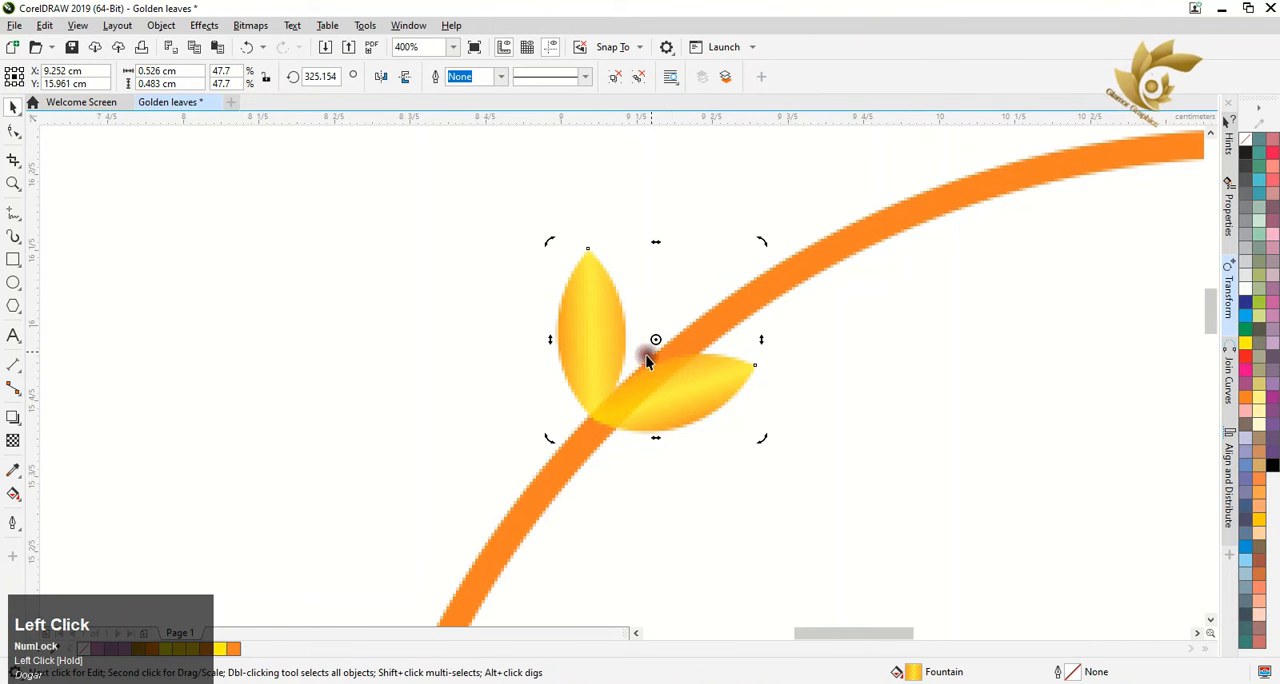
pyautogui.click(646, 355)
pyautogui.moveTo(594, 371); pyautogui.dragTo(612, 376)
pyautogui.scroll(-2, 612, 376)
# Place a horizontal and a vertical guideline through the centre of the orange circle
pyautogui.click(617, 367)
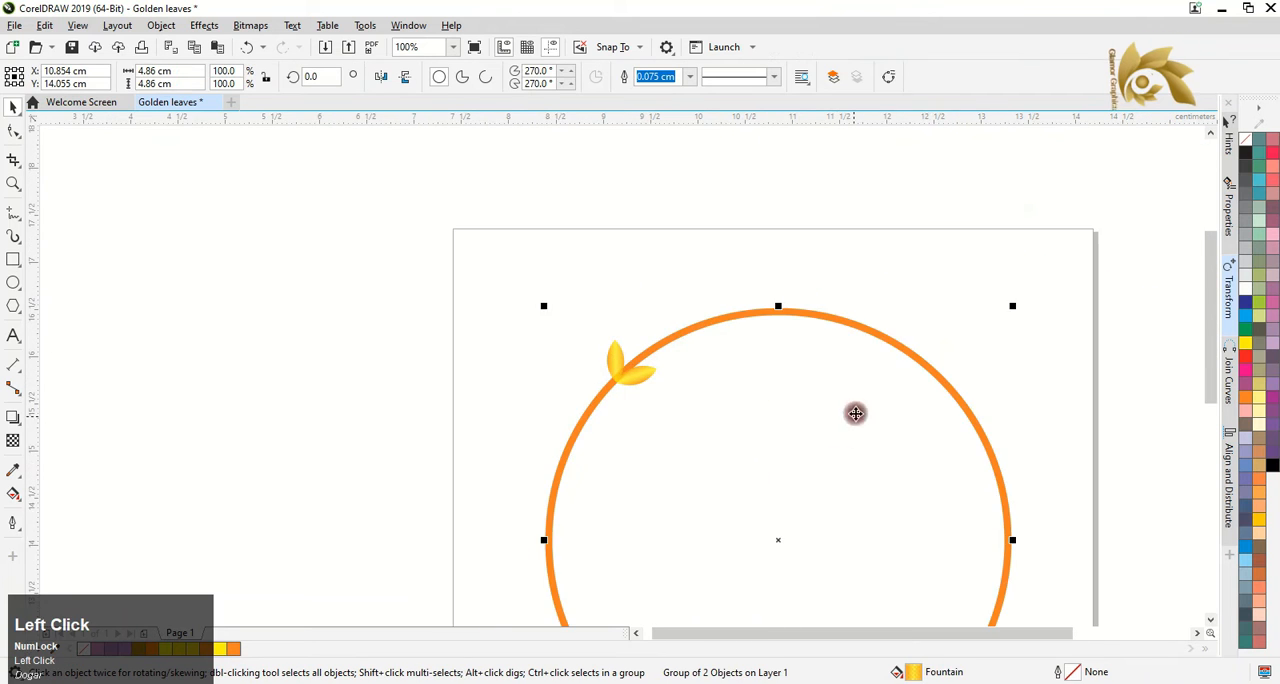
pyautogui.scroll(-1, 860, 410)
pyautogui.moveTo(808, 120); pyautogui.dragTo(868, 463)
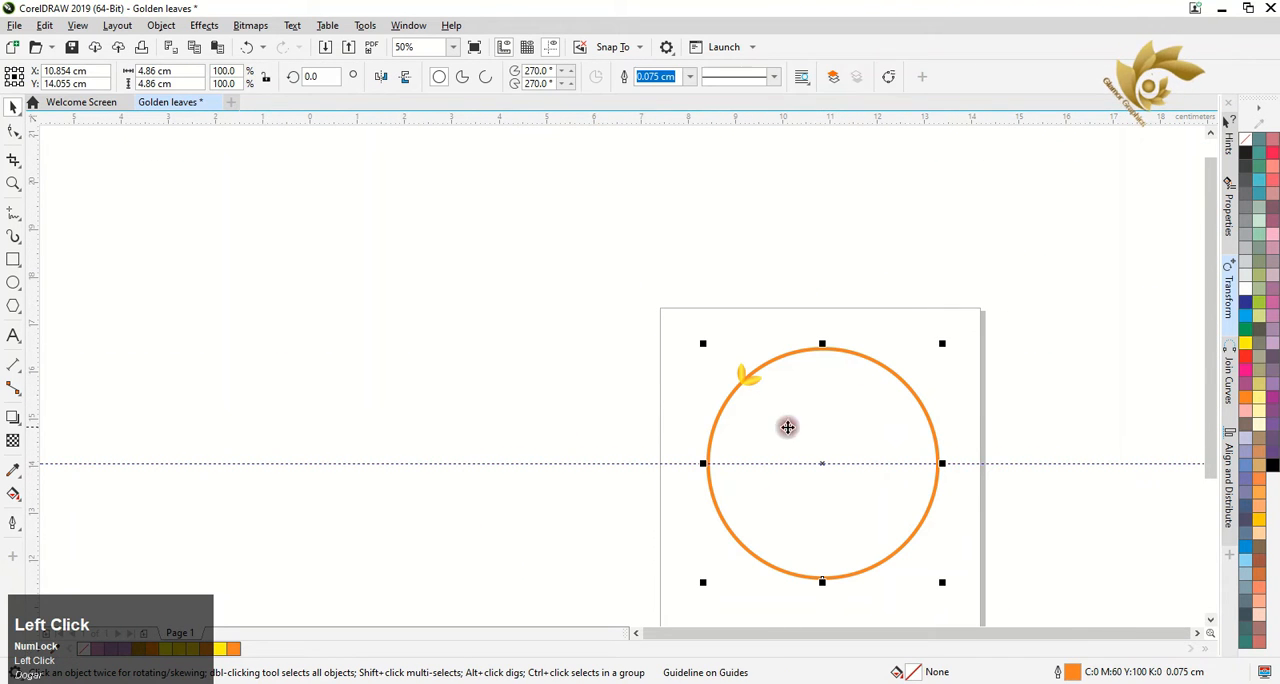
pyautogui.moveTo(822, 508); pyautogui.dragTo(824, 505)
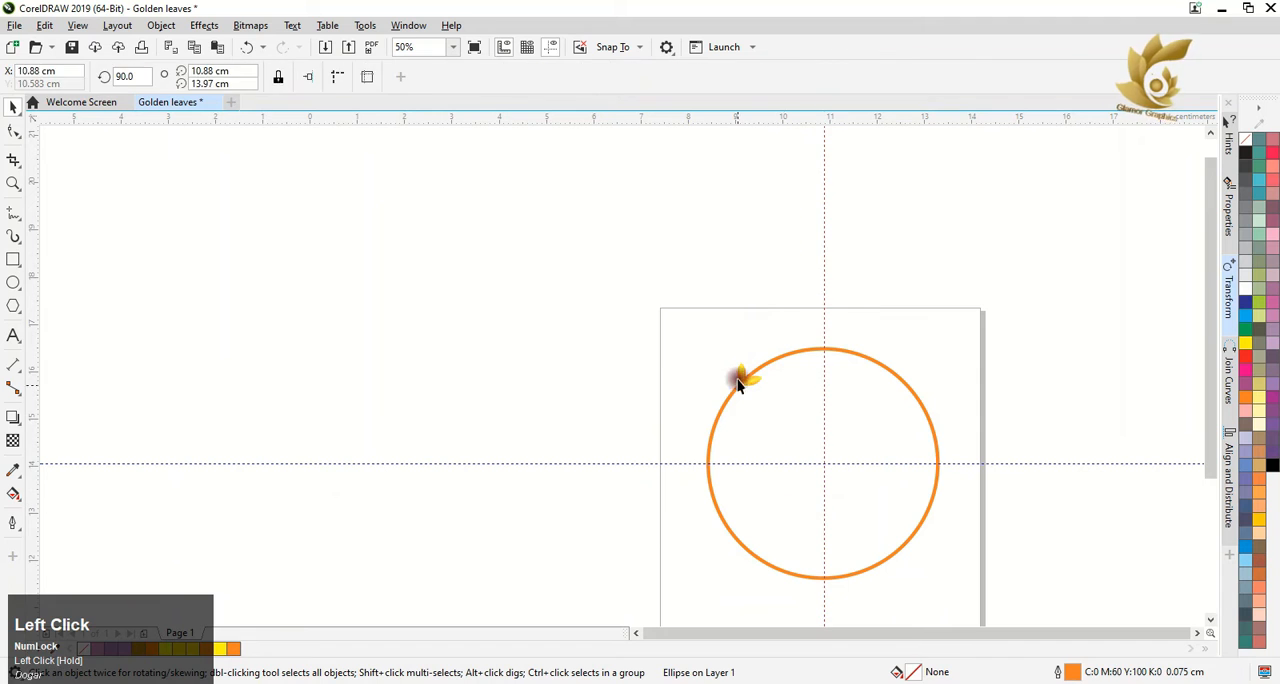
# Move the leaf pair's rotation centre to the circle's centre and show the Rotate transformation settings
pyautogui.click(745, 375)
pyautogui.click(748, 376)
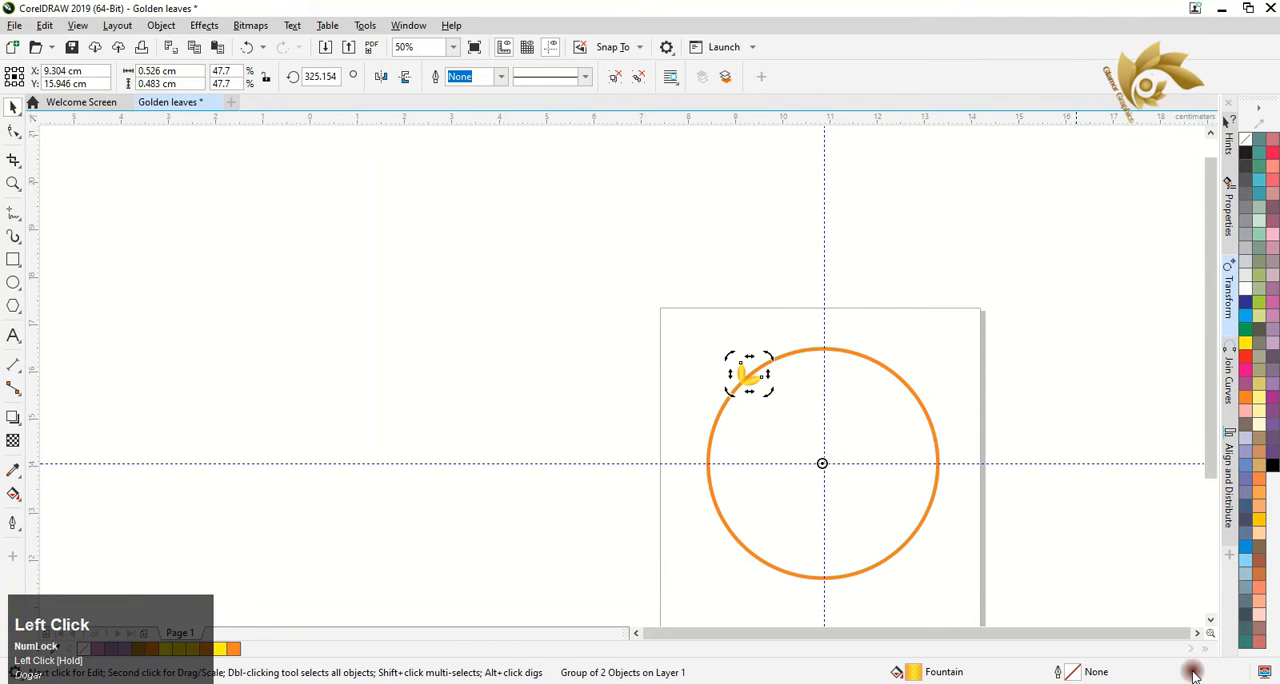
pyautogui.click(1197, 633)
pyautogui.click(1231, 300)
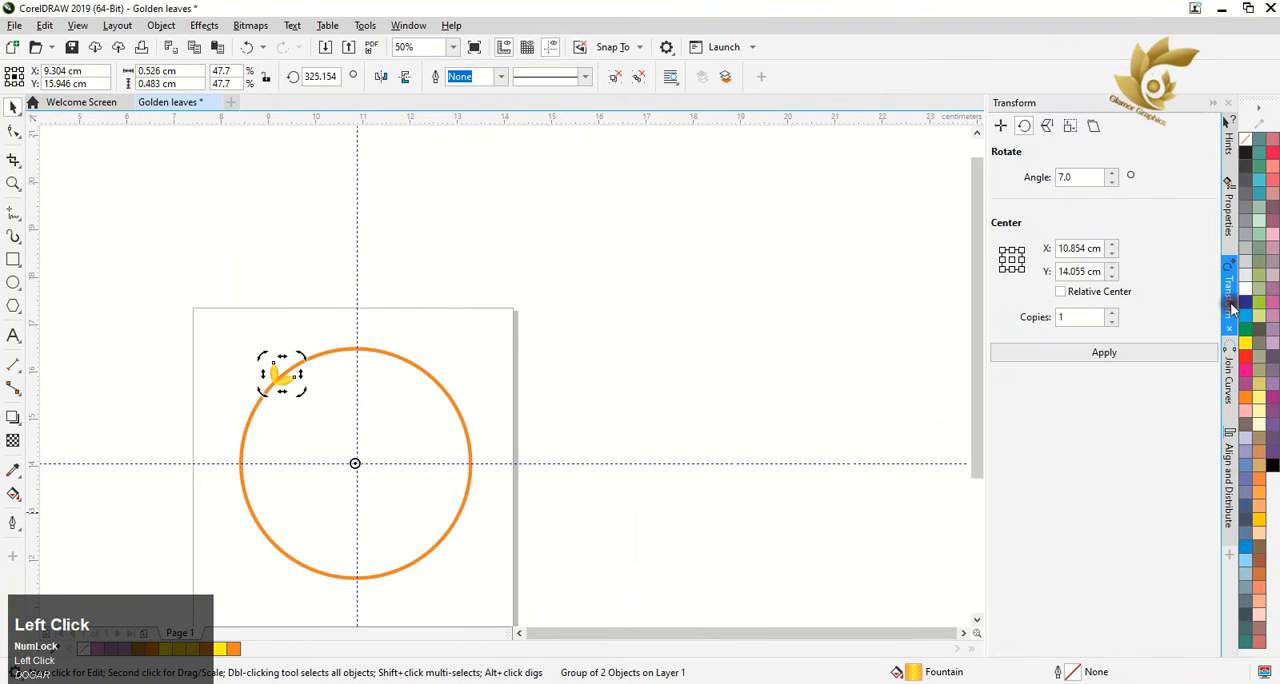
pyautogui.moveTo(1101, 249); pyautogui.dragTo(1032, 258)
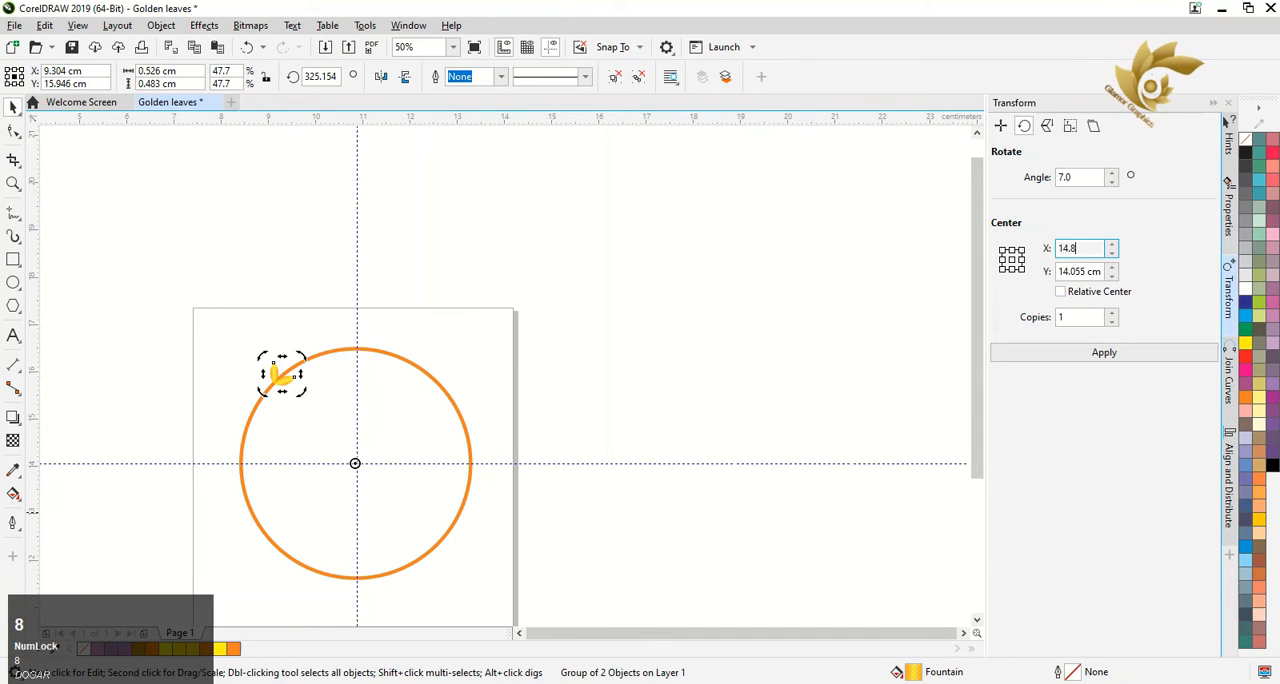
pyautogui.moveTo(1106, 271); pyautogui.dragTo(1025, 303)
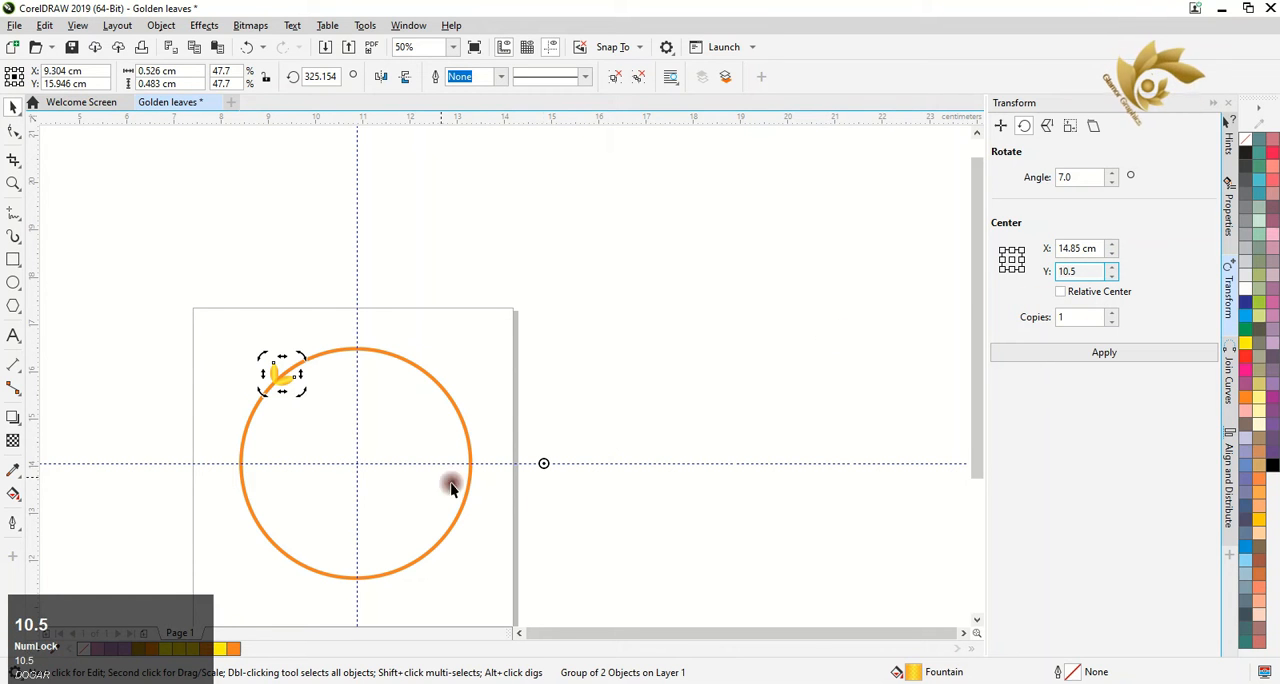
pyautogui.moveTo(461, 464); pyautogui.dragTo(463, 478)
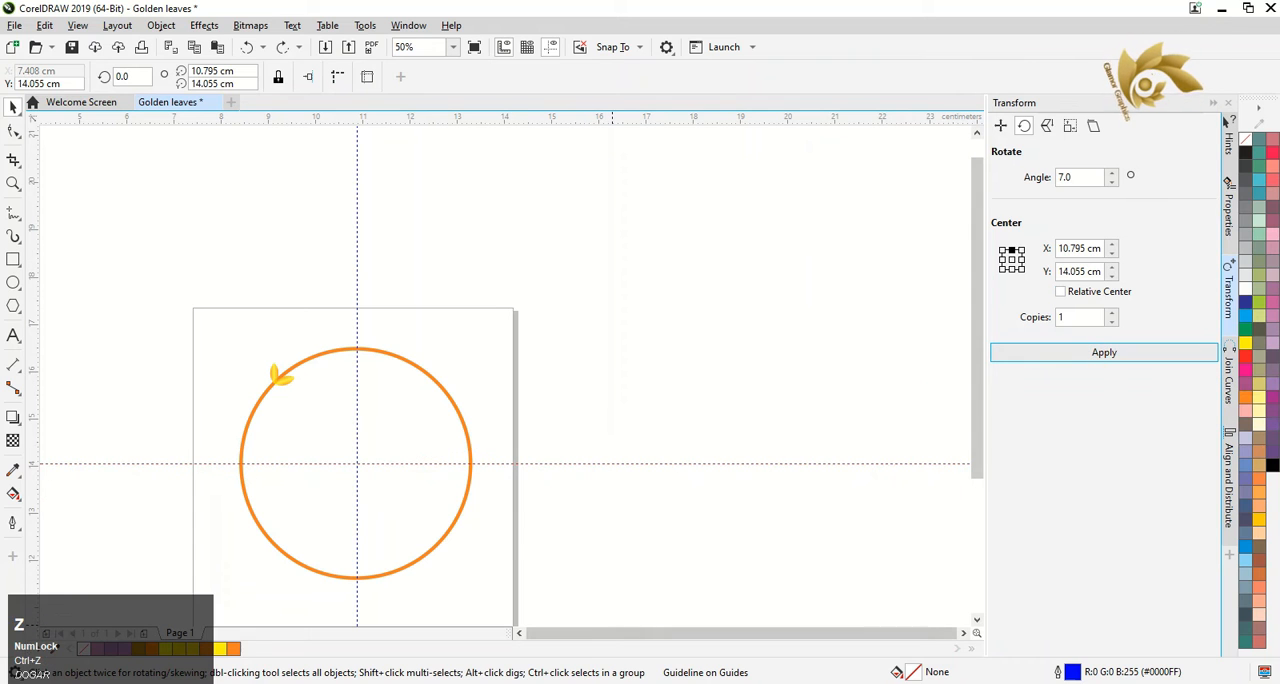
# Repeat the 7° rotation with one copy each time to line the circle's left arc with leaf pairs down to the lower edge
pyautogui.click(1098, 353)
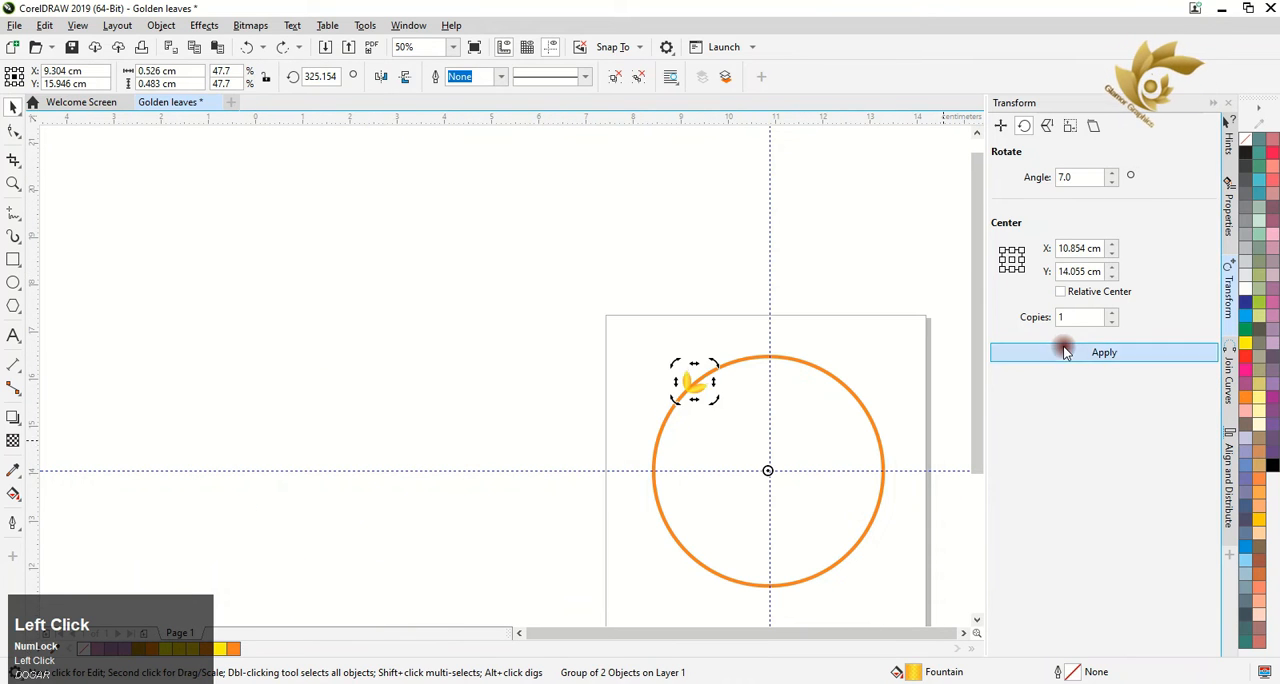
pyautogui.click(1065, 352)
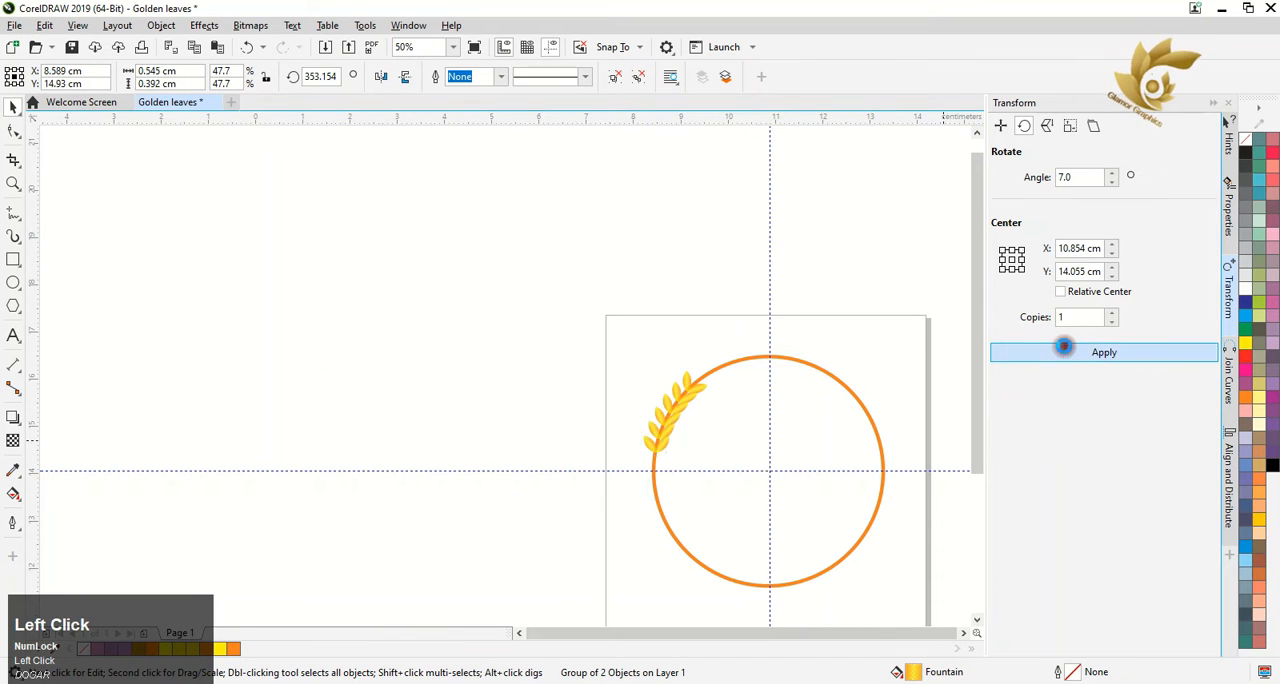
pyautogui.click(1065, 352)
pyautogui.click(1065, 352)
pyautogui.click(1065, 352)
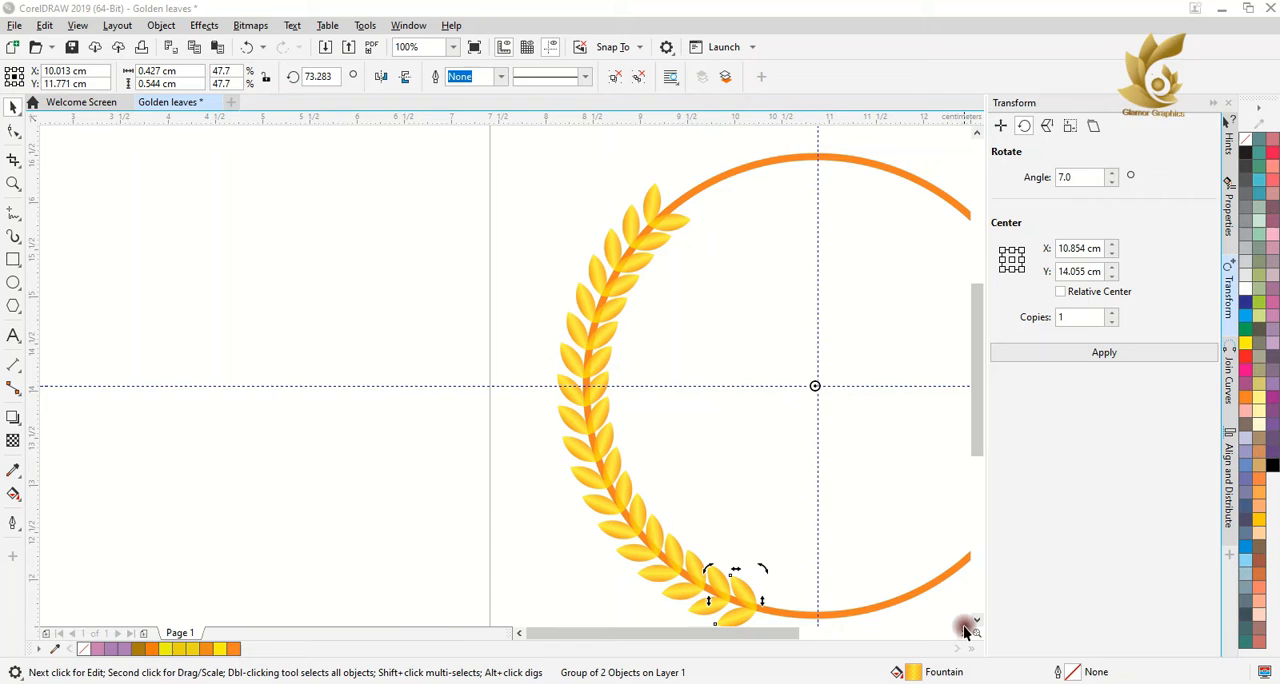
# Copy the lowest leaf pair and place the copy on the circle's upper-right arc
pyautogui.click(964, 630)
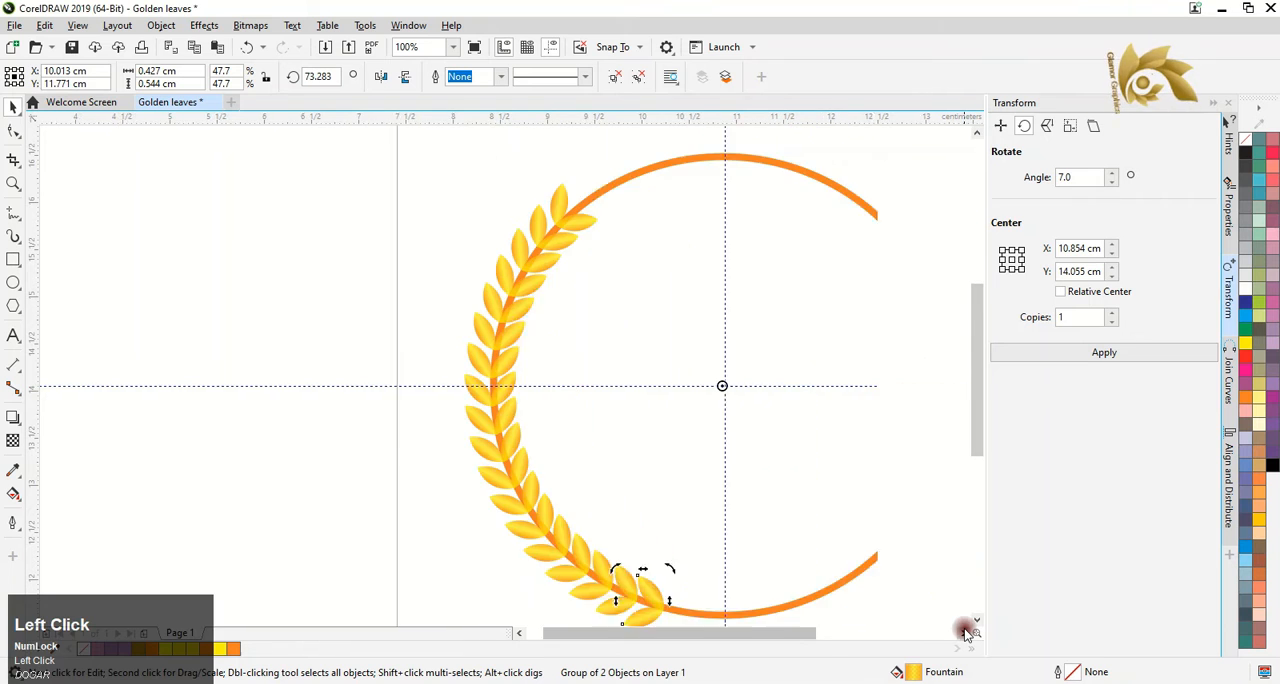
pyautogui.click(964, 630)
pyautogui.click(964, 630)
pyautogui.click(964, 630)
pyautogui.click(374, 486)
pyautogui.click(378, 588)
pyautogui.moveTo(378, 588); pyautogui.dragTo(568, 208)
pyautogui.rightClick(732, 437)
pyautogui.click(570, 205)
pyautogui.moveTo(600, 163); pyautogui.dragTo(581, 201)
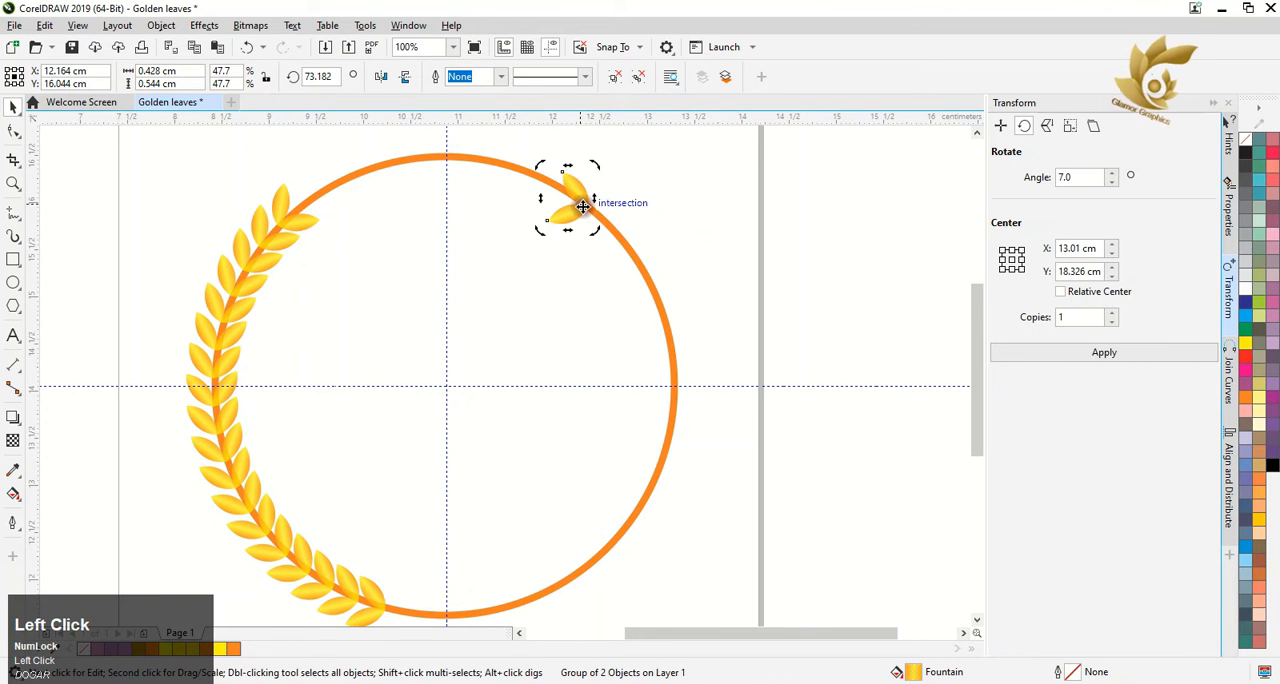
# Rotate the leaf pair on the upper-right arc to about 58° and align its base with the circle's outline
pyautogui.scroll(-4, 586, 188)
pyautogui.scroll(2, 587, 183)
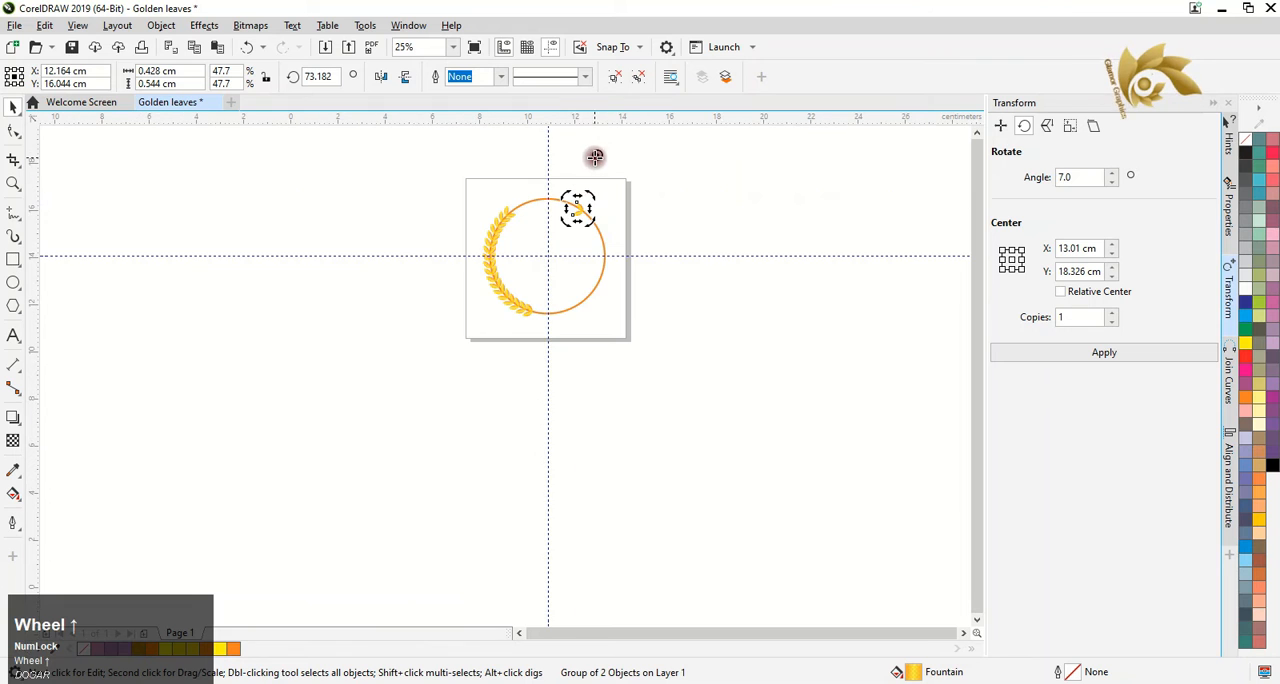
pyautogui.moveTo(597, 155)
pyautogui.mouseDown()
pyautogui.moveTo(577, 207)
pyautogui.moveTo(651, 238)
pyautogui.mouseUp()
pyautogui.scroll(3, 577, 207)
pyautogui.moveTo(599, 299); pyautogui.dragTo(610, 282)
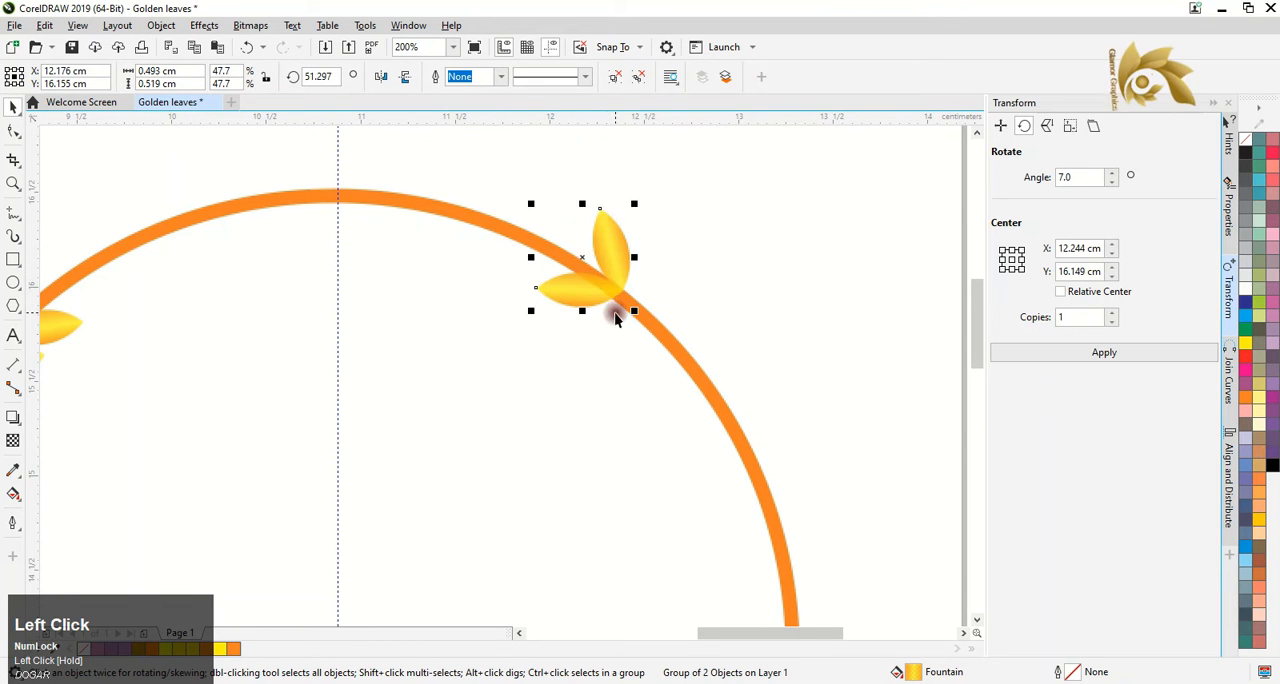
pyautogui.click(583, 261)
pyautogui.moveTo(639, 198); pyautogui.dragTo(631, 193)
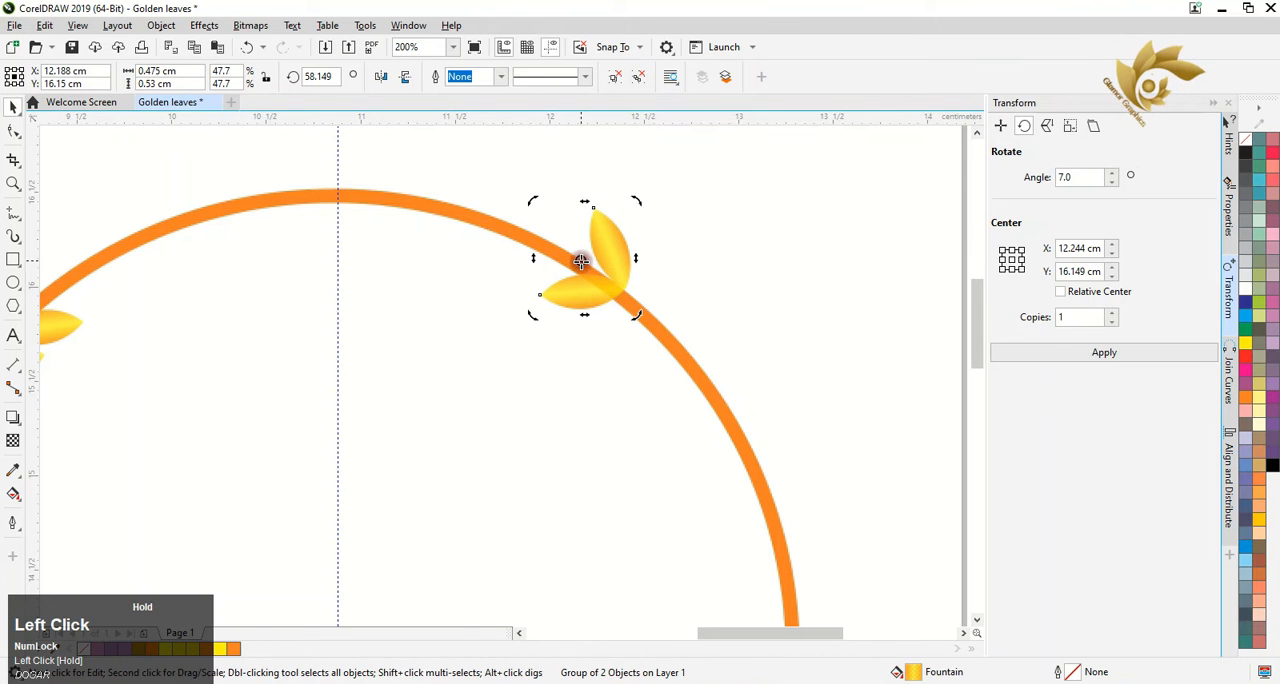
# Place a spare copy of the upper-right leaf pair outside the circle
pyautogui.moveTo(611, 280); pyautogui.dragTo(846, 211)
pyautogui.rightClick(846, 211)
pyautogui.click(846, 211)
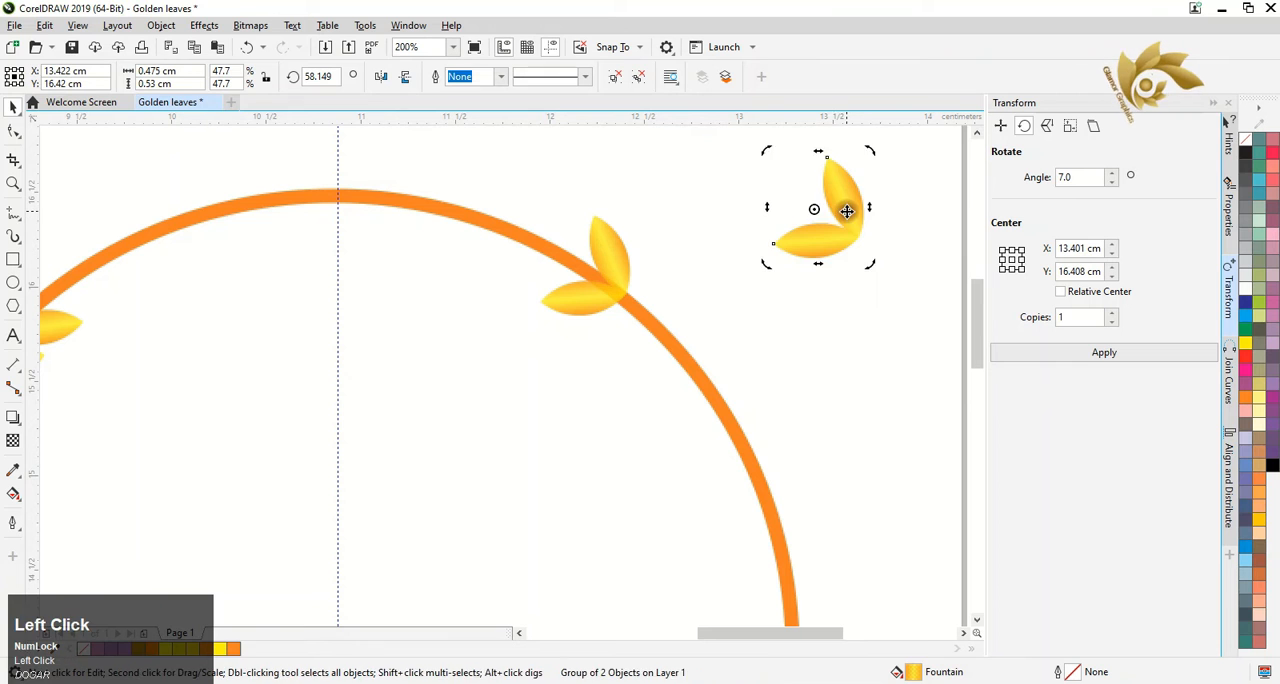
pyautogui.click(846, 211)
# Try to rotate one copy of the upper-right leaf pair by 7° around the circle's centre
pyautogui.click(609, 280)
pyautogui.scroll(-1, 586, 262)
pyautogui.moveTo(586, 262); pyautogui.dragTo(507, 402)
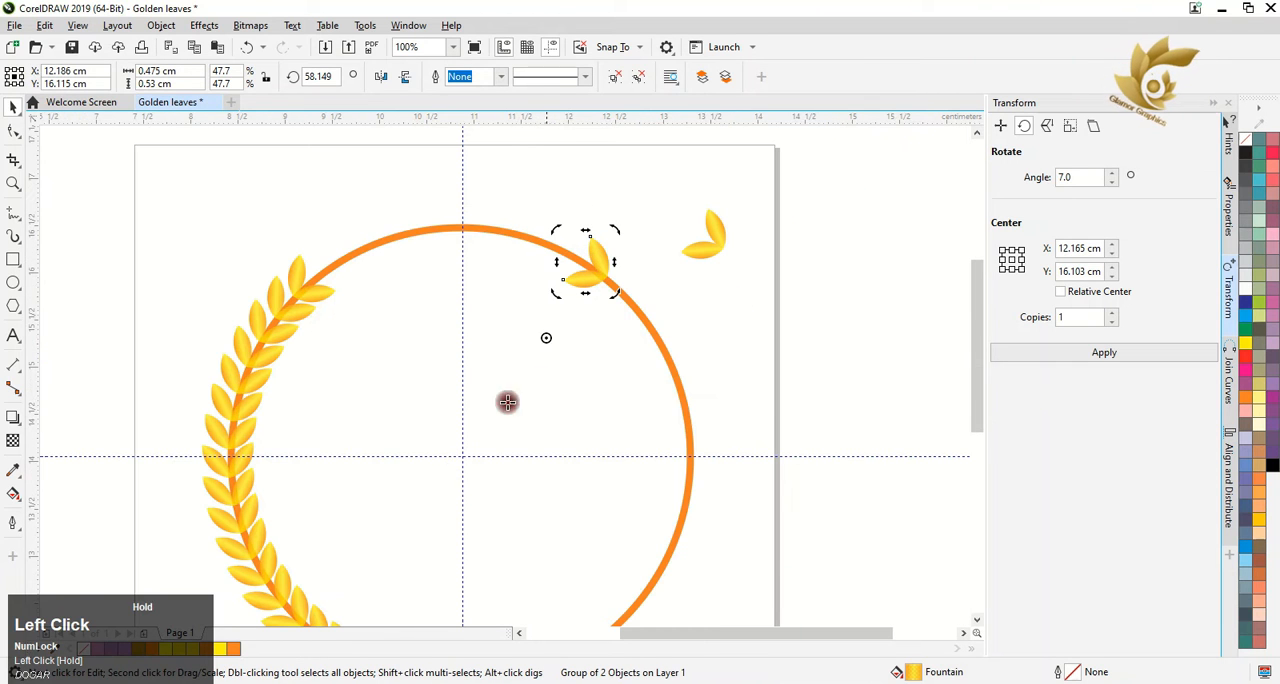
pyautogui.click(1116, 358)
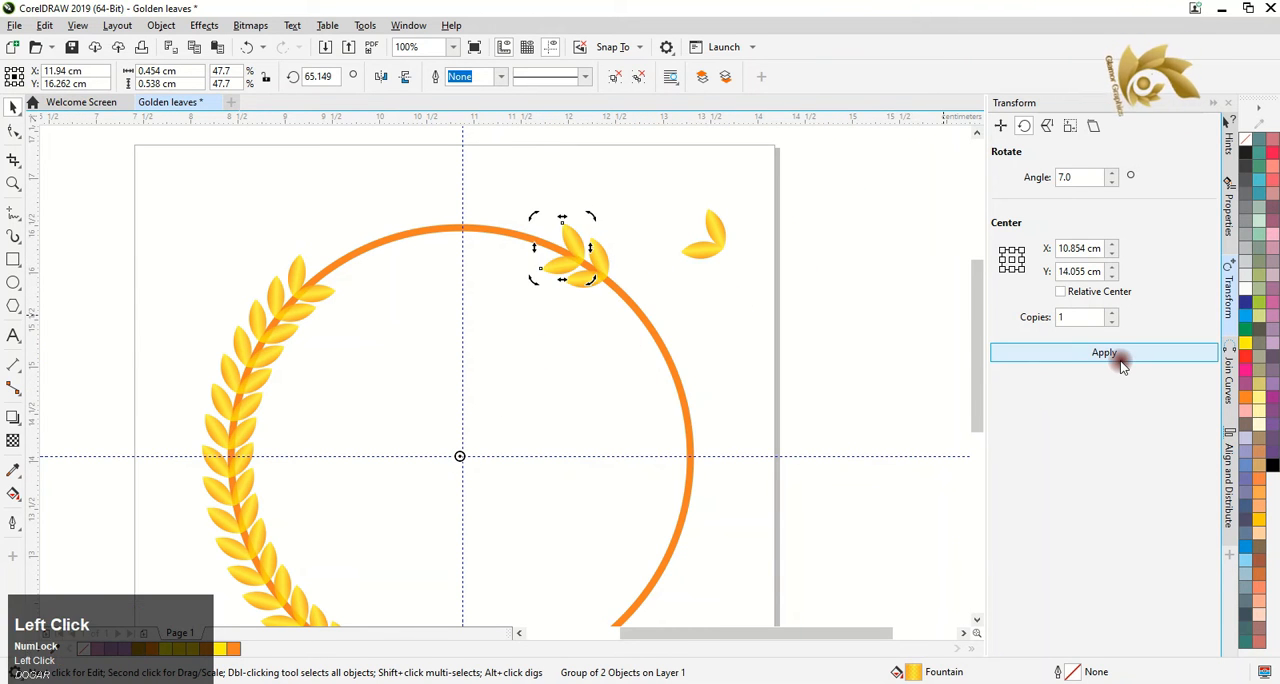
pyautogui.hotkey('ctrl', 'z')
pyautogui.click(606, 682)
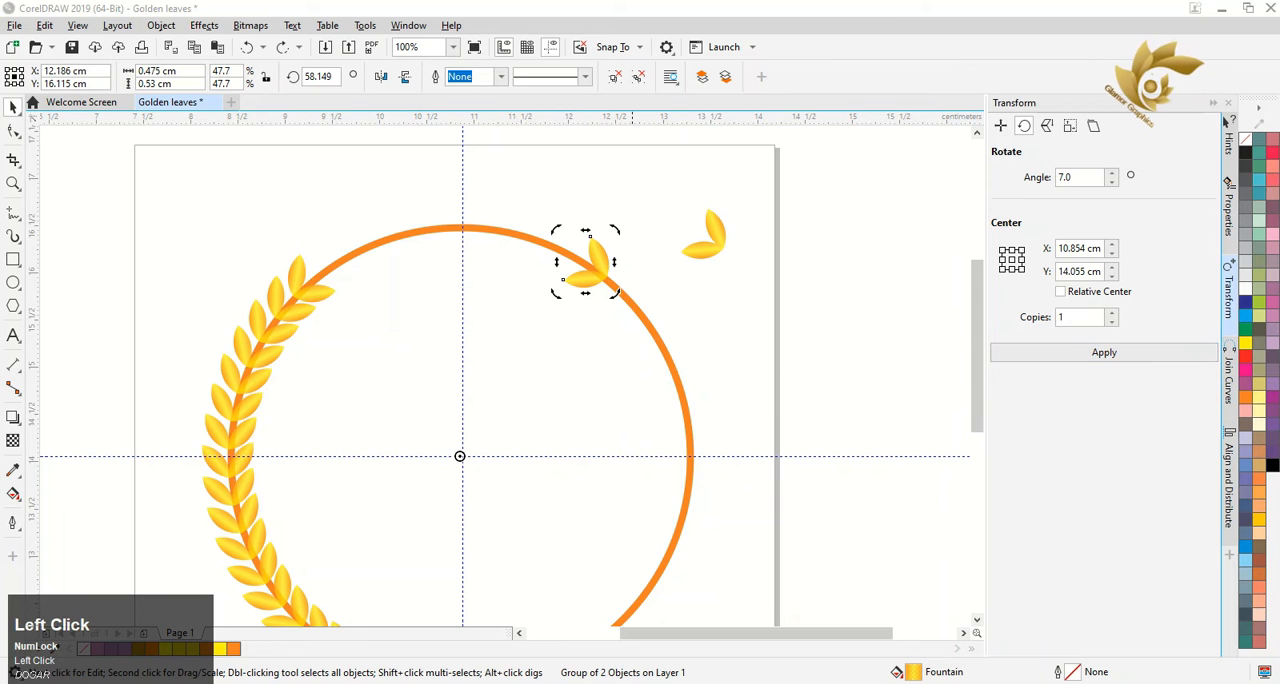
# Undo the spare copy and the last rotation of the upper-right leaf pair
pyautogui.click(699, 349)
pyautogui.hotkey('ctrl', 'z')
pyautogui.hotkey('ctrl', 'z')
pyautogui.hotkey('ctrl', 'z')
pyautogui.hotkey('ctrl', 'z')
pyautogui.hotkey('ctrl', 'z')
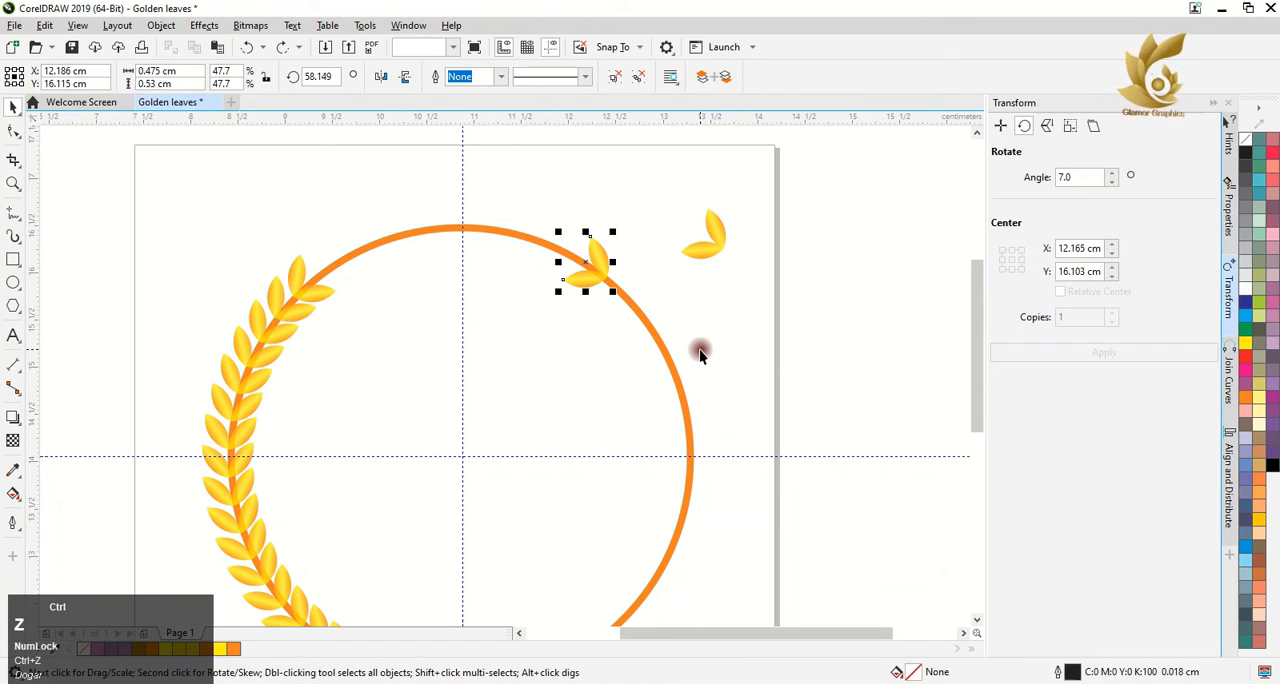
# Move the upper-right leaf pair off the page and ungroup it into separate leaves
pyautogui.click(583, 275)
pyautogui.scroll(-2, 585, 268)
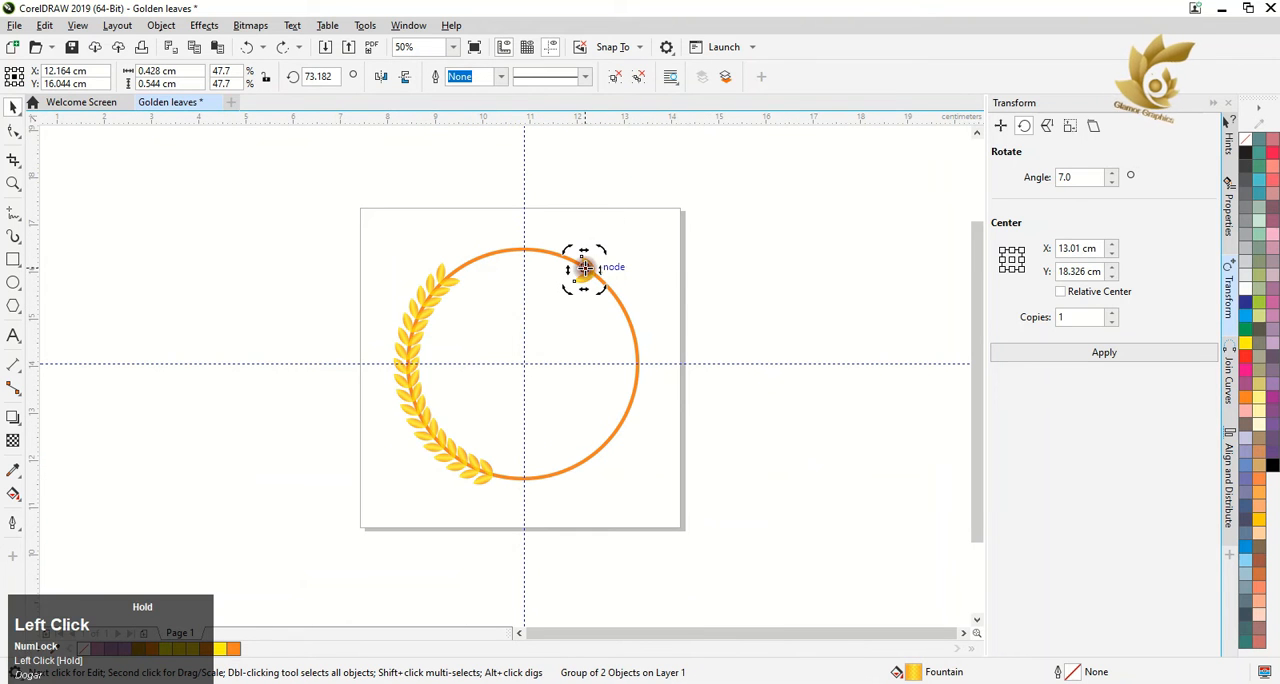
pyautogui.click(745, 225)
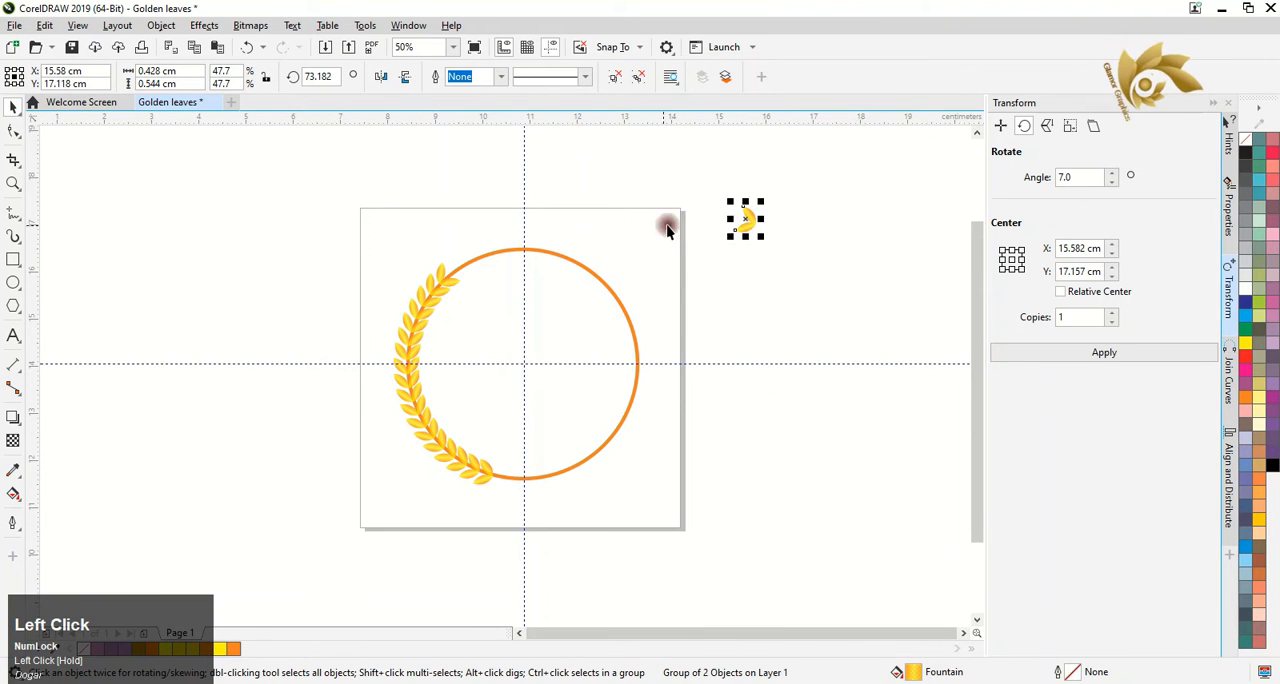
pyautogui.rightClick(758, 223)
pyautogui.rightClick(750, 225)
pyautogui.rightClick(751, 228)
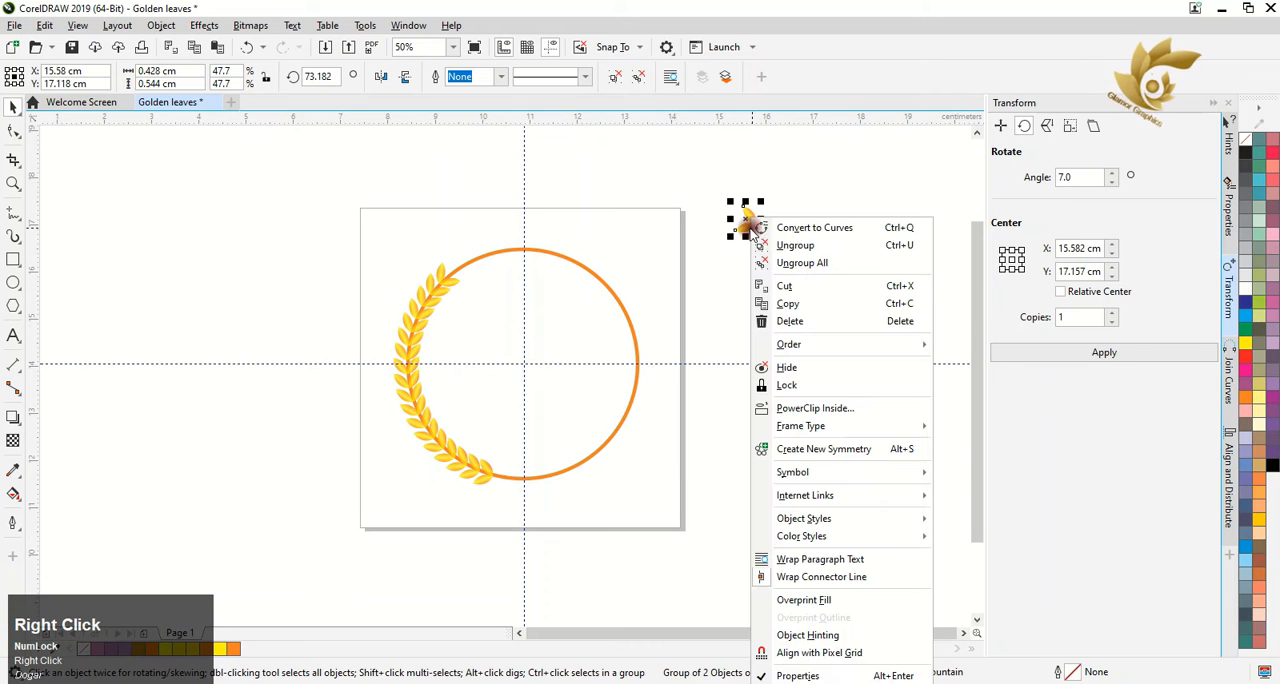
pyautogui.click(760, 246)
# Place one ungrouped leaf at the left branch's upper end, rotate it to about 126° and align it along the circle's outline
pyautogui.click(457, 272)
pyautogui.scroll(4, 457, 272)
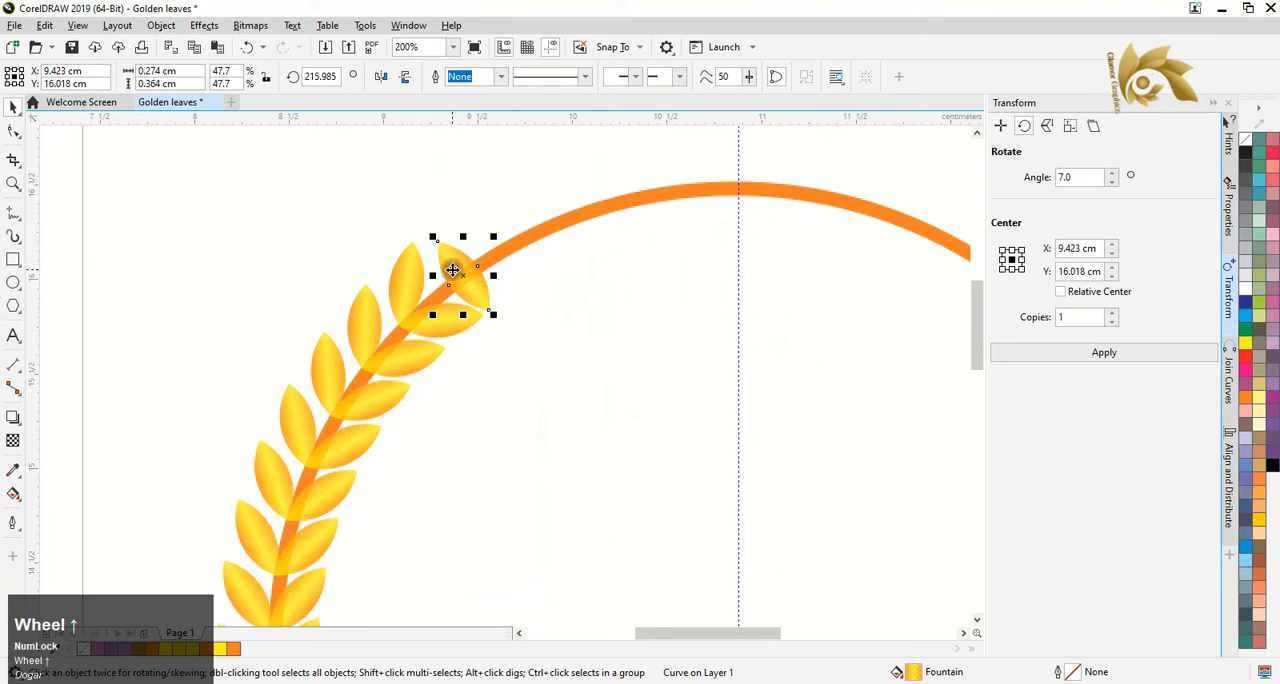
pyautogui.click(452, 270)
pyautogui.moveTo(496, 232); pyautogui.dragTo(571, 292)
pyautogui.moveTo(598, 377); pyautogui.dragTo(554, 349)
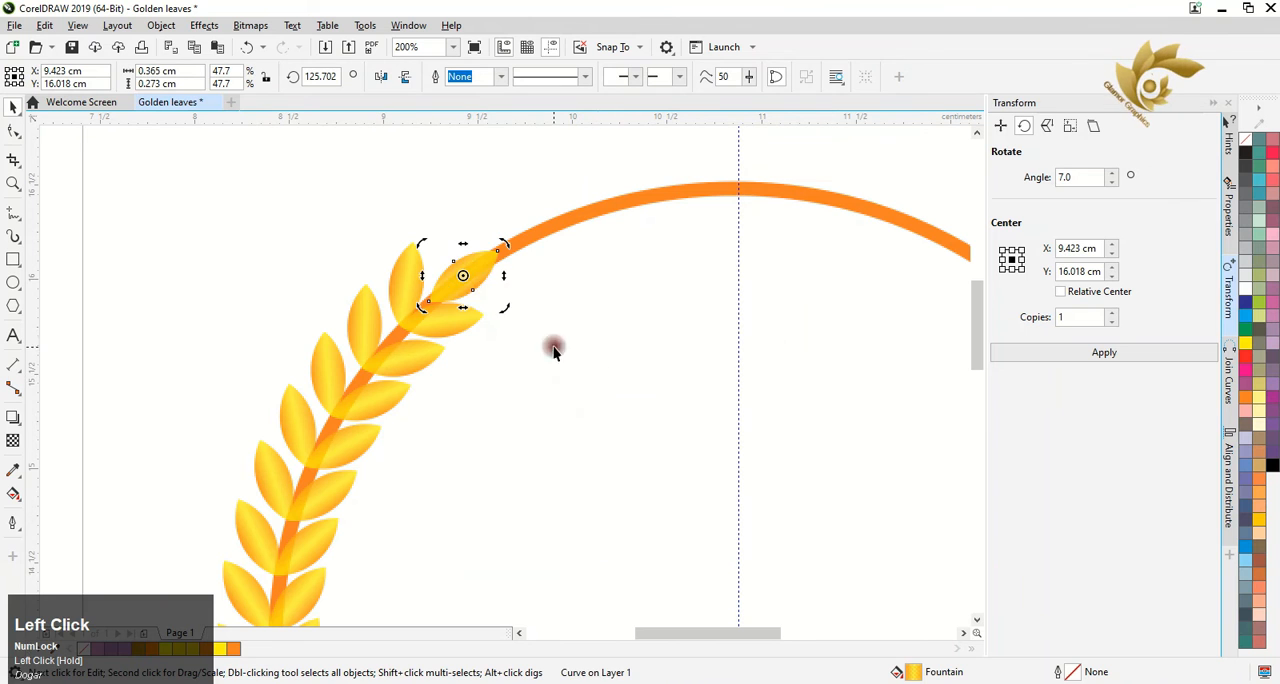
pyautogui.click(459, 279)
pyautogui.scroll(2, 461, 278)
pyautogui.click(480, 266)
pyautogui.click(486, 254)
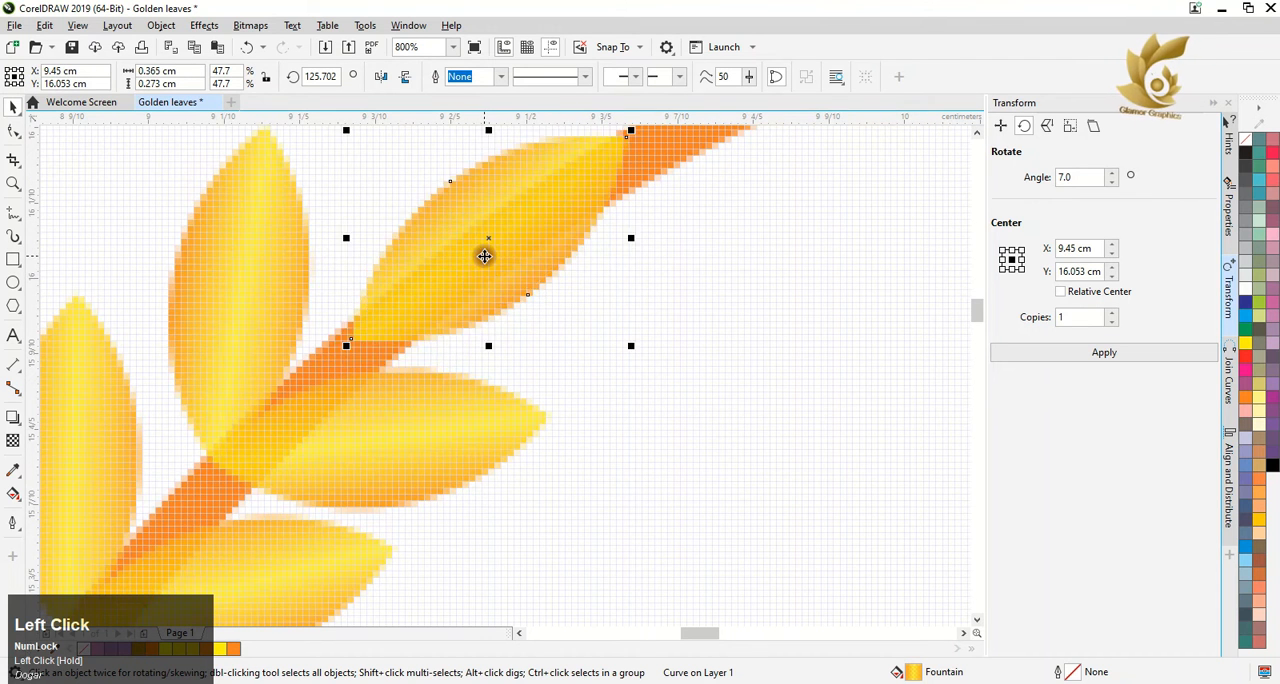
# Place a horizontally mirrored copy of the left branch's leaves on the circle's right side and remove the spare leaf outside the page
pyautogui.scroll(-6, 484, 256)
pyautogui.moveTo(365, 212); pyautogui.dragTo(531, 545)
pyautogui.moveTo(468, 352); pyautogui.dragTo(631, 358)
pyautogui.rightClick(665, 340)
pyautogui.click(381, 74)
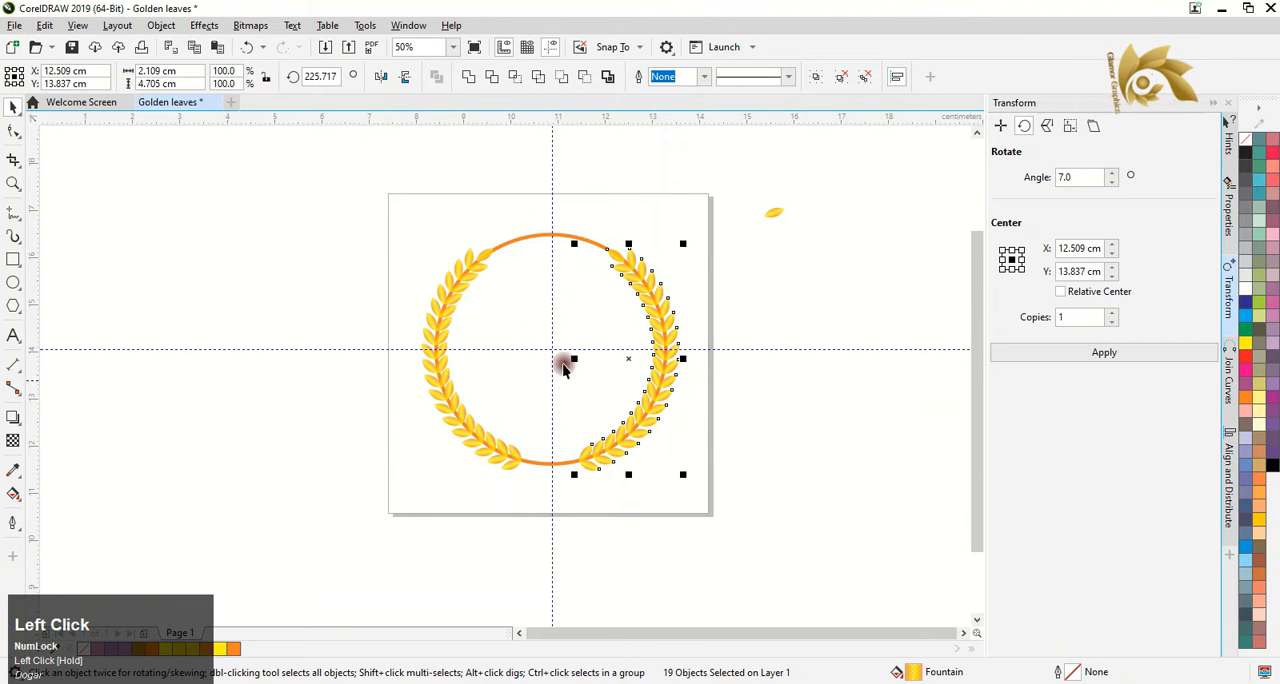
pyautogui.click(777, 219)
# Try to draw a closed Pen shape about 2.7 by 1.5 cm around the circle's top arc
pyautogui.click(24, 218)
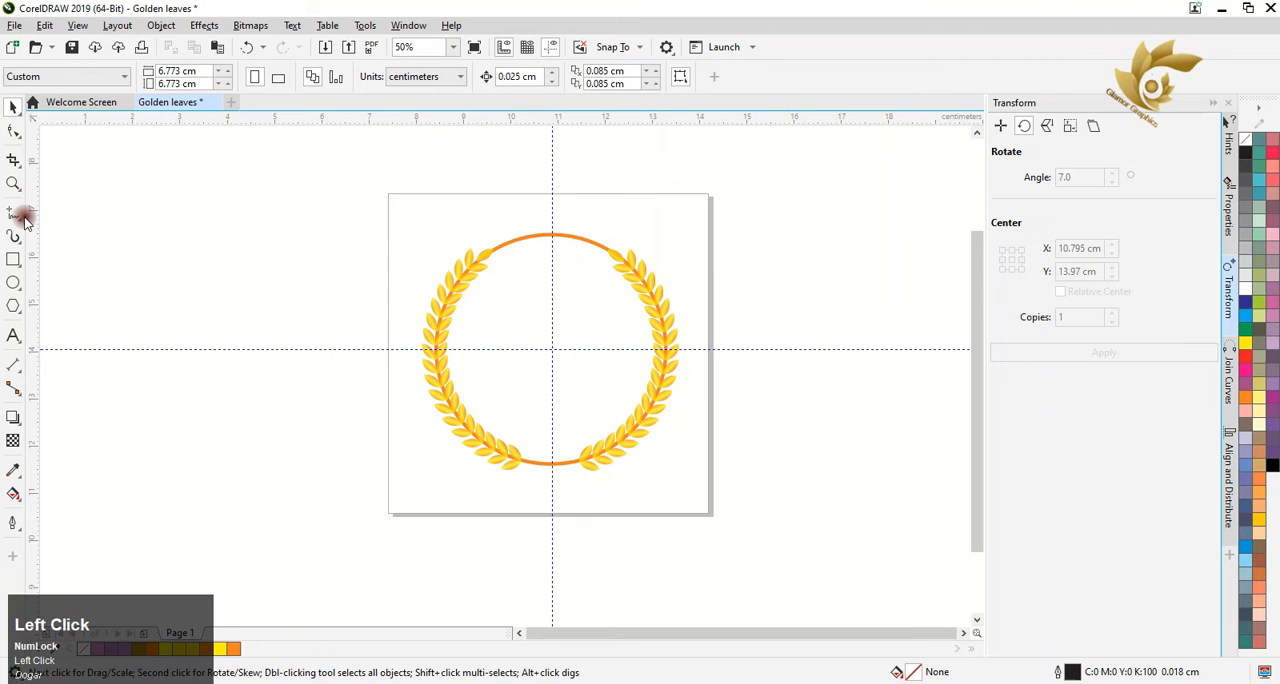
pyautogui.click(57, 262)
pyautogui.scroll(2, 488, 256)
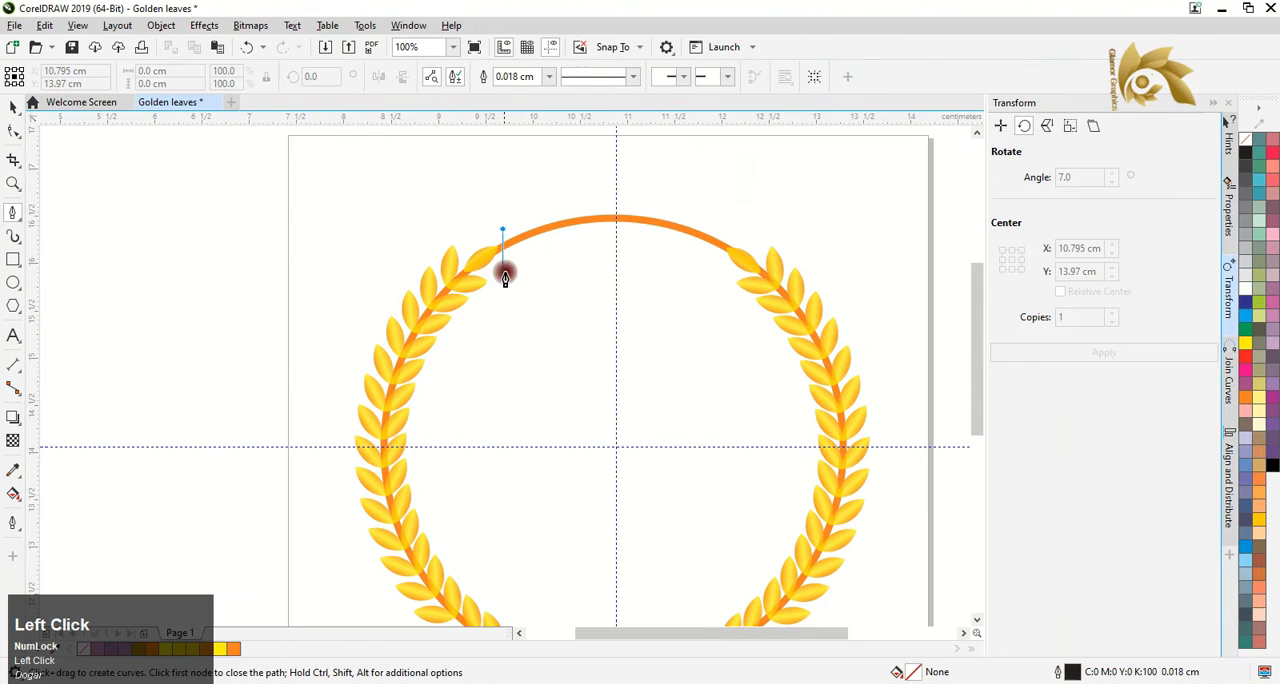
pyautogui.click(501, 288)
pyautogui.click(707, 289)
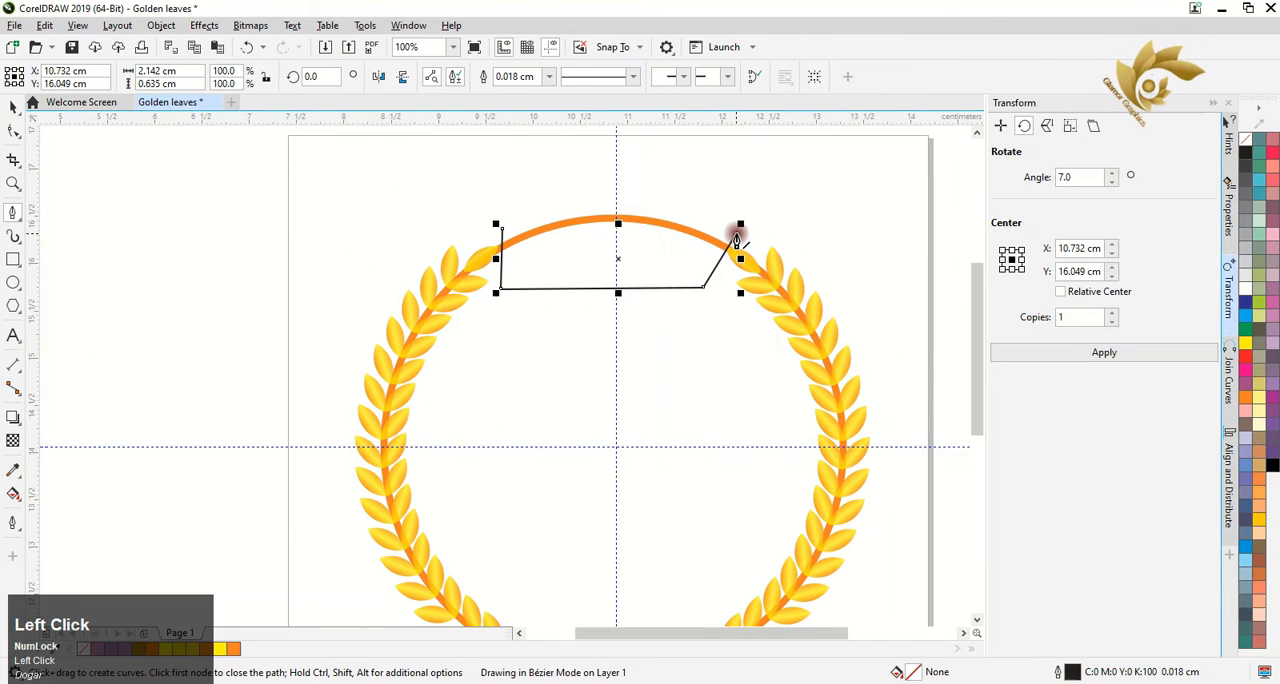
pyautogui.click(565, 149)
pyautogui.click(480, 205)
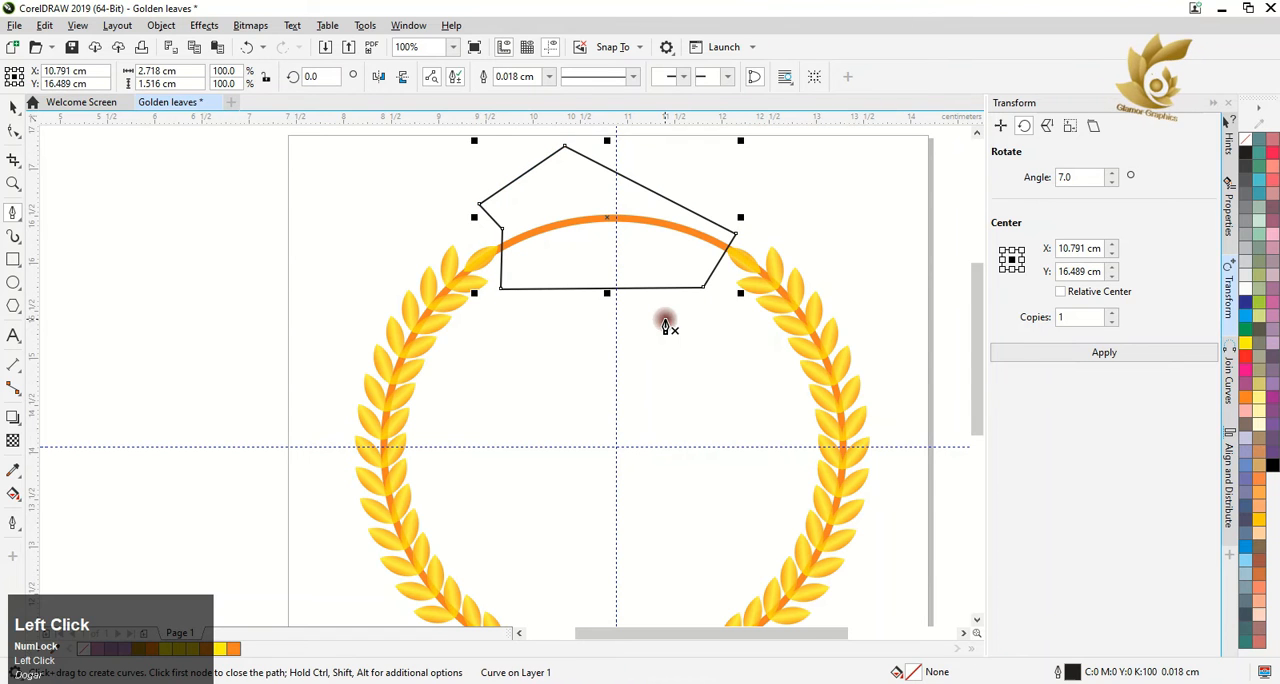
pyautogui.hotkey('ctrl', 'z')
pyautogui.hotkey('ctrl', 'z')
pyautogui.hotkey('ctrl', 'z')
pyautogui.hotkey('ctrl', 'z')
pyautogui.hotkey('ctrl', 'z')
pyautogui.hotkey('ctrl', 'z')
# Draw a closed Pen polygon about 2.5 by 0.9 cm around the circle's top arc, crossing it at both leaf tips
pyautogui.scroll(3, 506, 246)
pyautogui.click(425, 206)
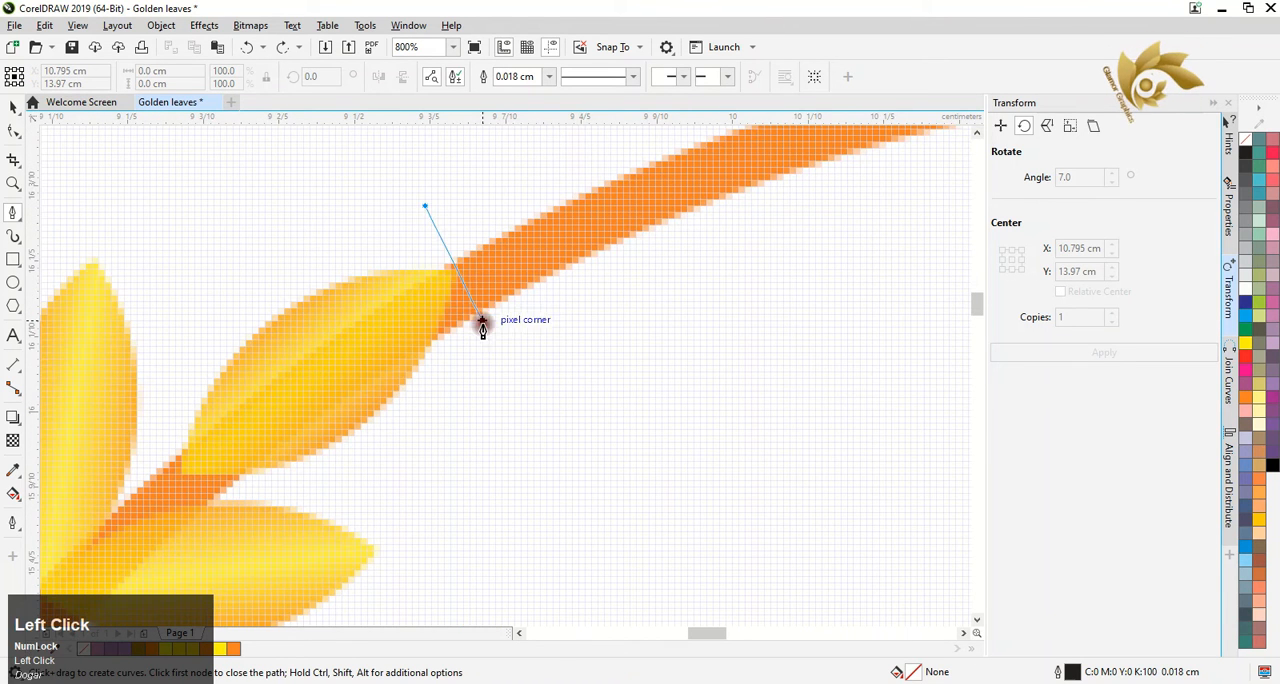
pyautogui.click(482, 325)
pyautogui.scroll(-3, 511, 366)
pyautogui.click(871, 417)
pyautogui.scroll(2, 965, 335)
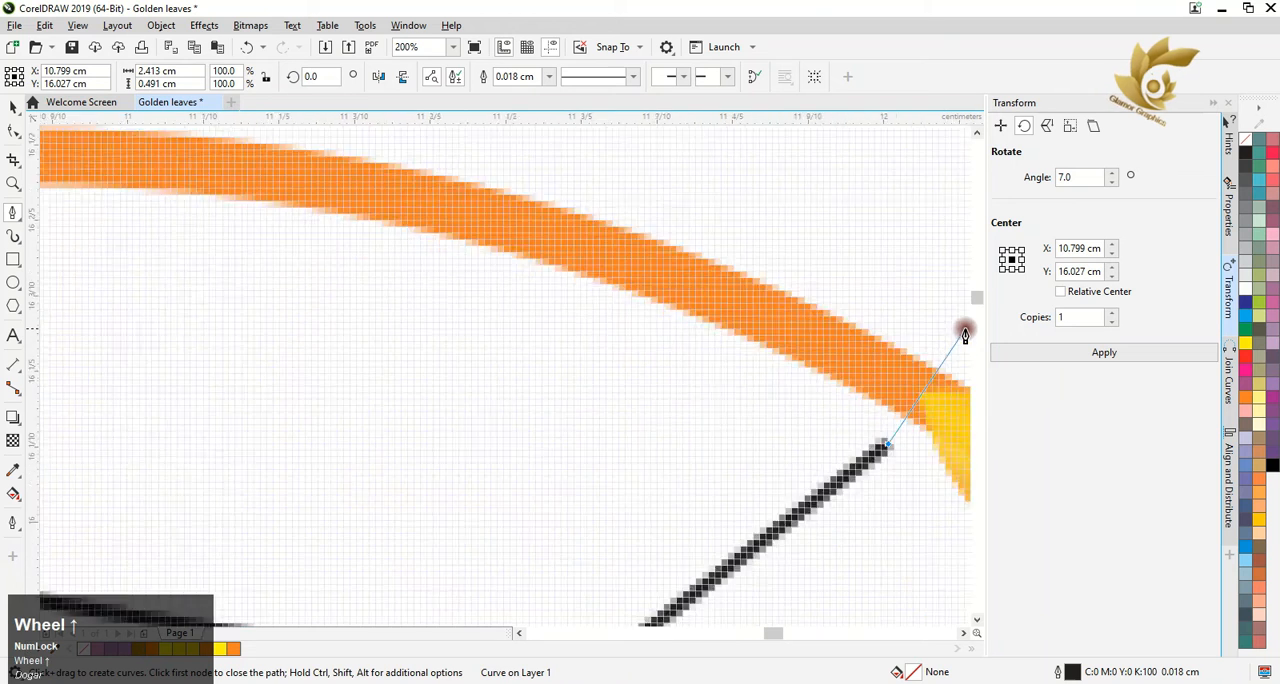
pyautogui.click(955, 334)
pyautogui.scroll(1, 951, 334)
pyautogui.click(766, 167)
pyautogui.click(380, 177)
pyautogui.click(177, 202)
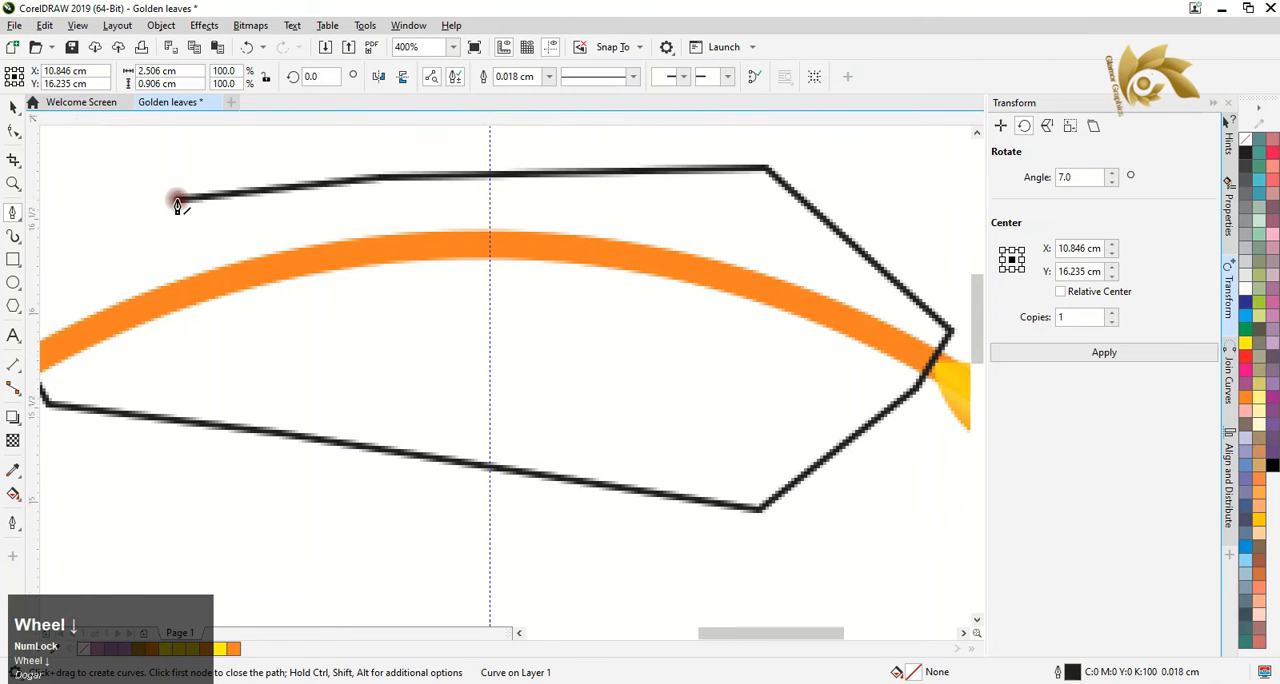
pyautogui.scroll(-2, 177, 202)
pyautogui.scroll(1, 126, 217)
pyautogui.click(160, 271)
pyautogui.scroll(-1, 408, 397)
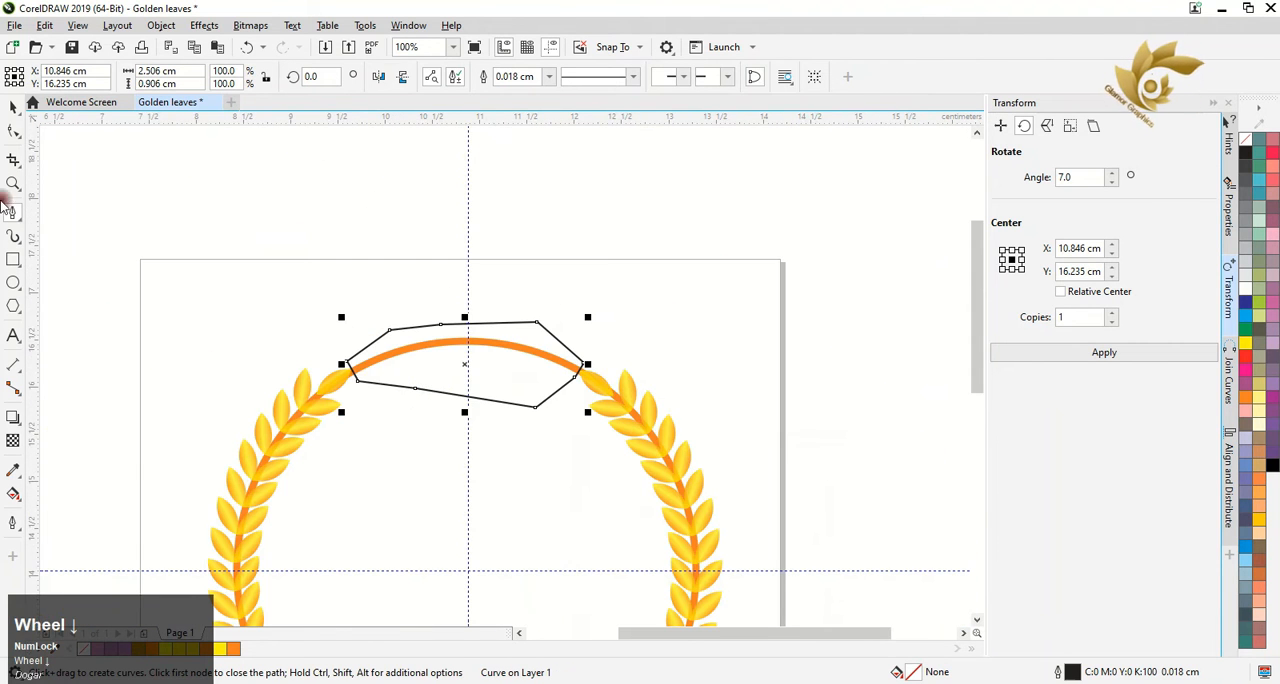
# Try to weld and trim the circle with the polygon drawn around its top arc
pyautogui.click(13, 106)
pyautogui.scroll(2, 617, 405)
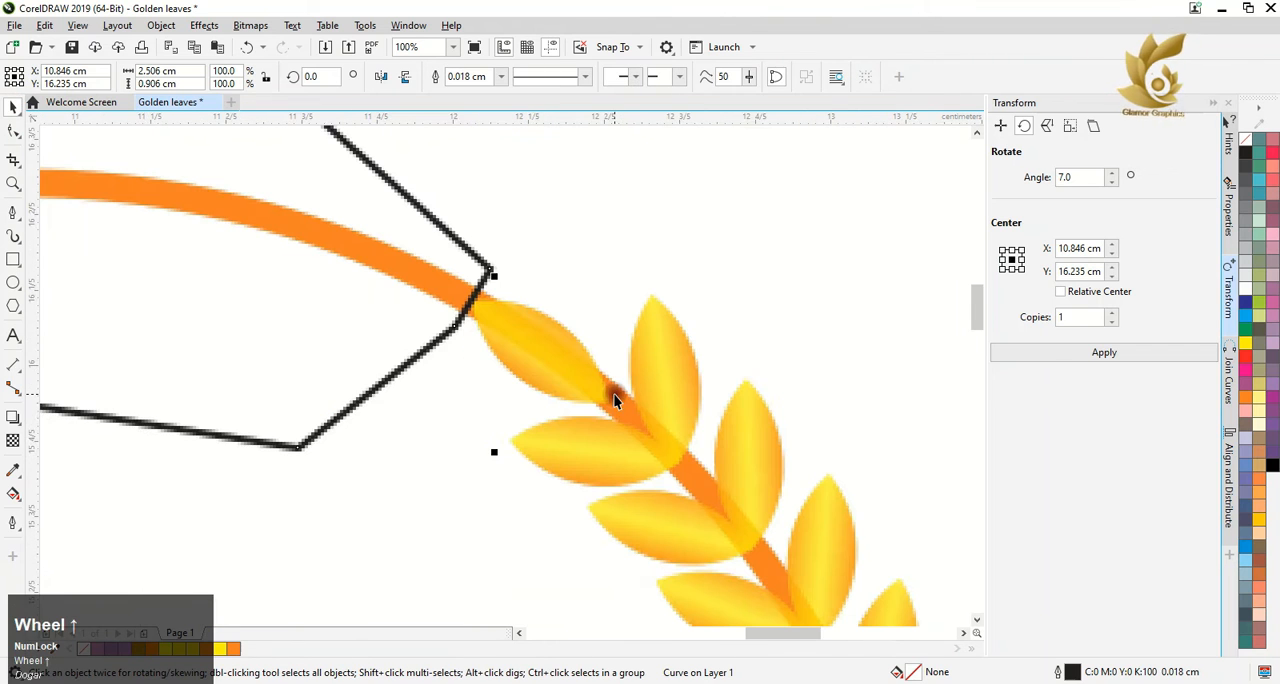
pyautogui.keyDown('shift'); pyautogui.click(617, 412); pyautogui.keyUp('shift')
pyautogui.scroll(-1, 617, 412)
pyautogui.click(472, 78)
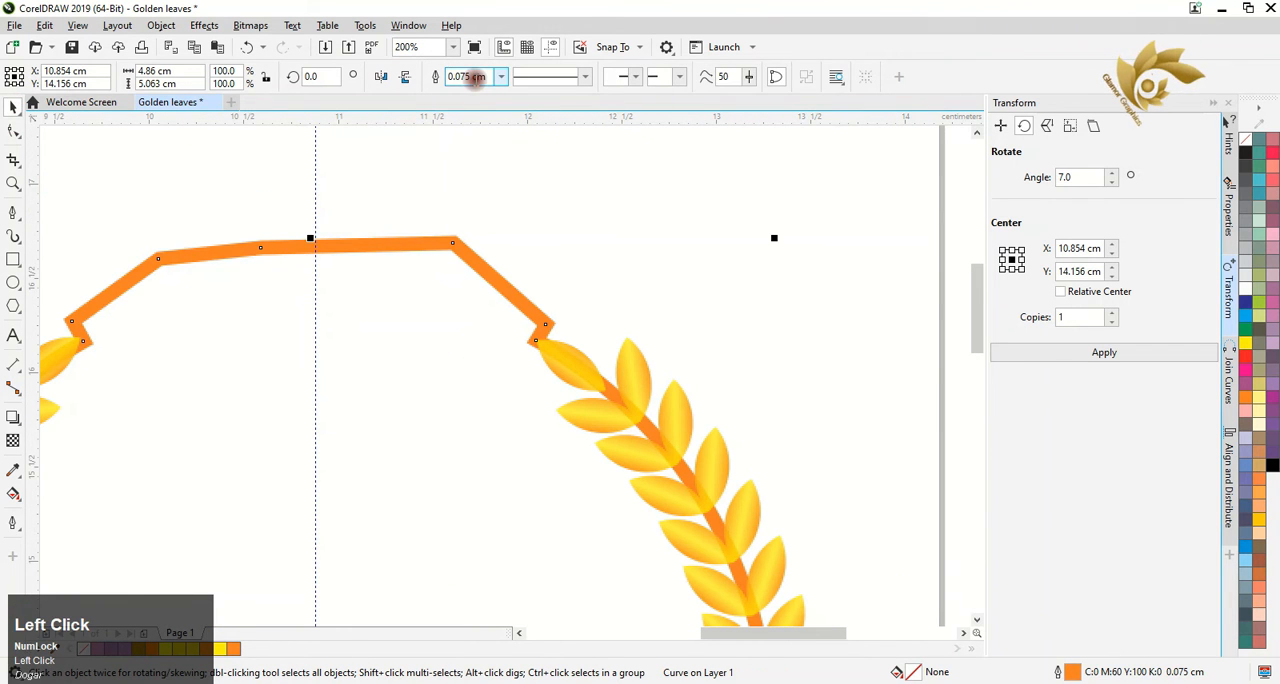
pyautogui.hotkey('ctrl', 'z')
pyautogui.click(488, 78)
pyautogui.hotkey('ctrl', 'z')
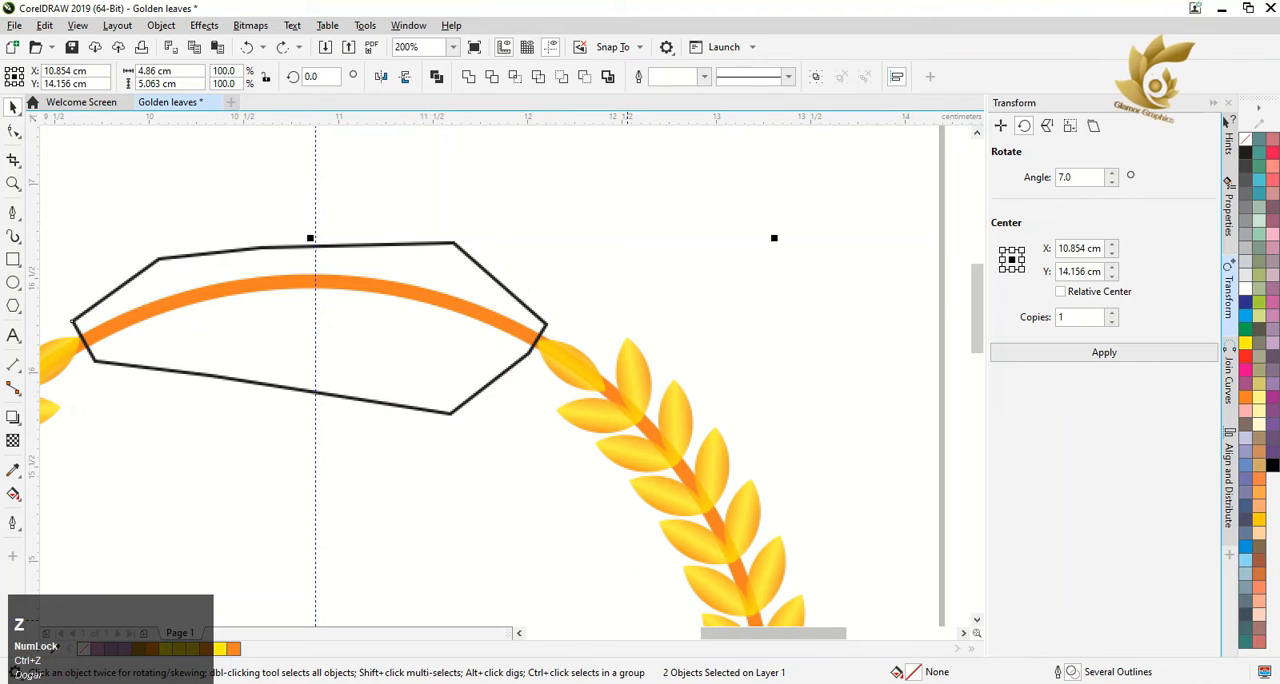
# Try to remove the top arc by applying Simplify to the circle and the redrawn polygon
pyautogui.click(627, 620)
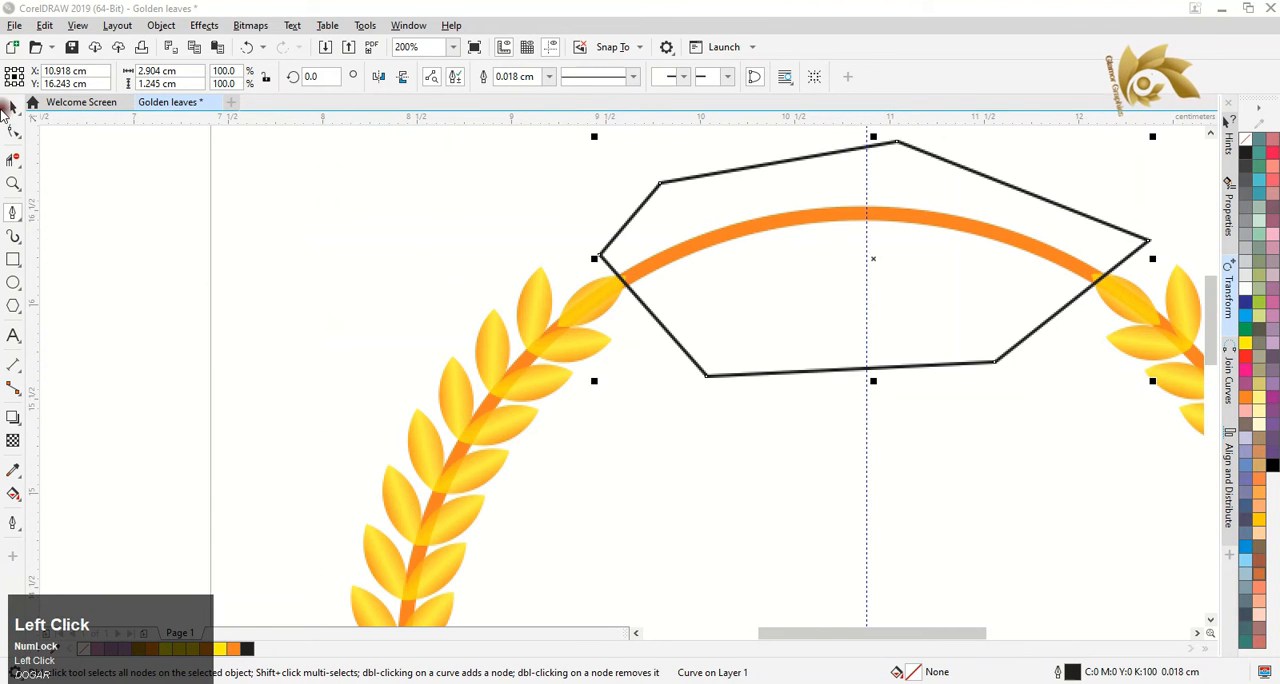
pyautogui.click(12, 107)
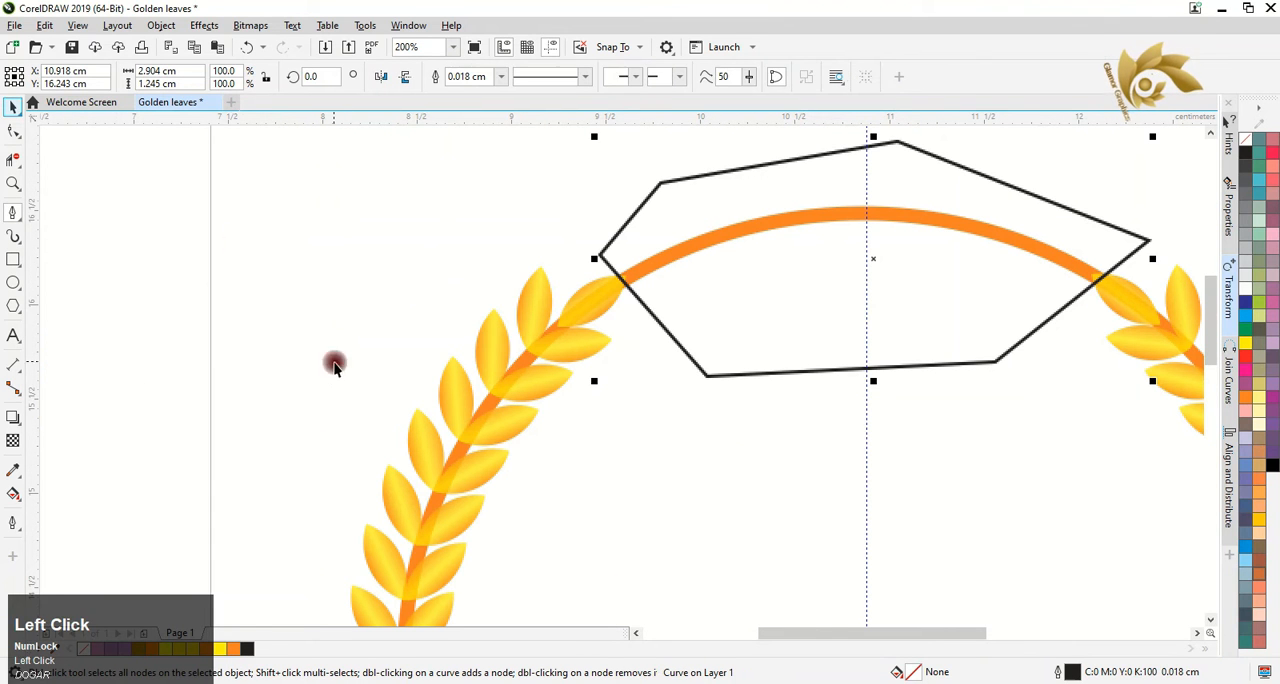
pyautogui.keyDown('shift'); pyautogui.click(494, 400); pyautogui.keyUp('shift')
pyautogui.click(539, 78)
pyautogui.hotkey('ctrl', 'z')
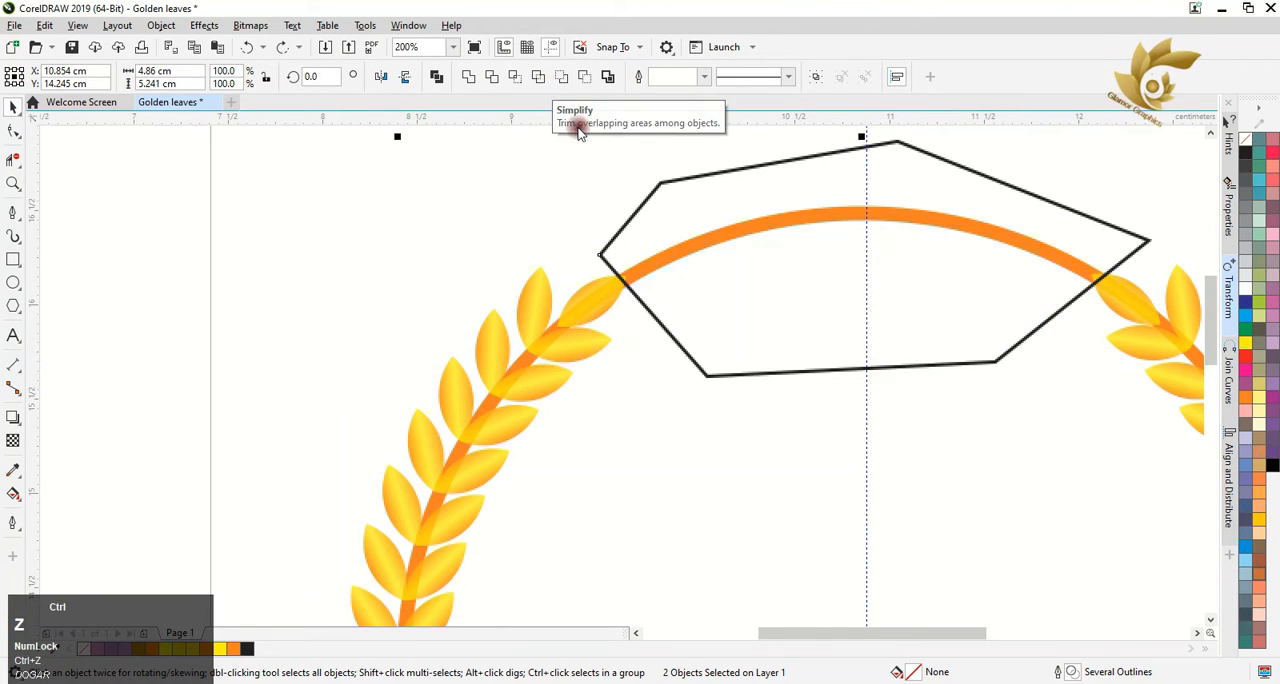
# Cut the circle's outline with the Knife tool at the tip of the left branch's top leaf
pyautogui.scroll(-3, 642, 214)
pyautogui.scroll(4, 745, 250)
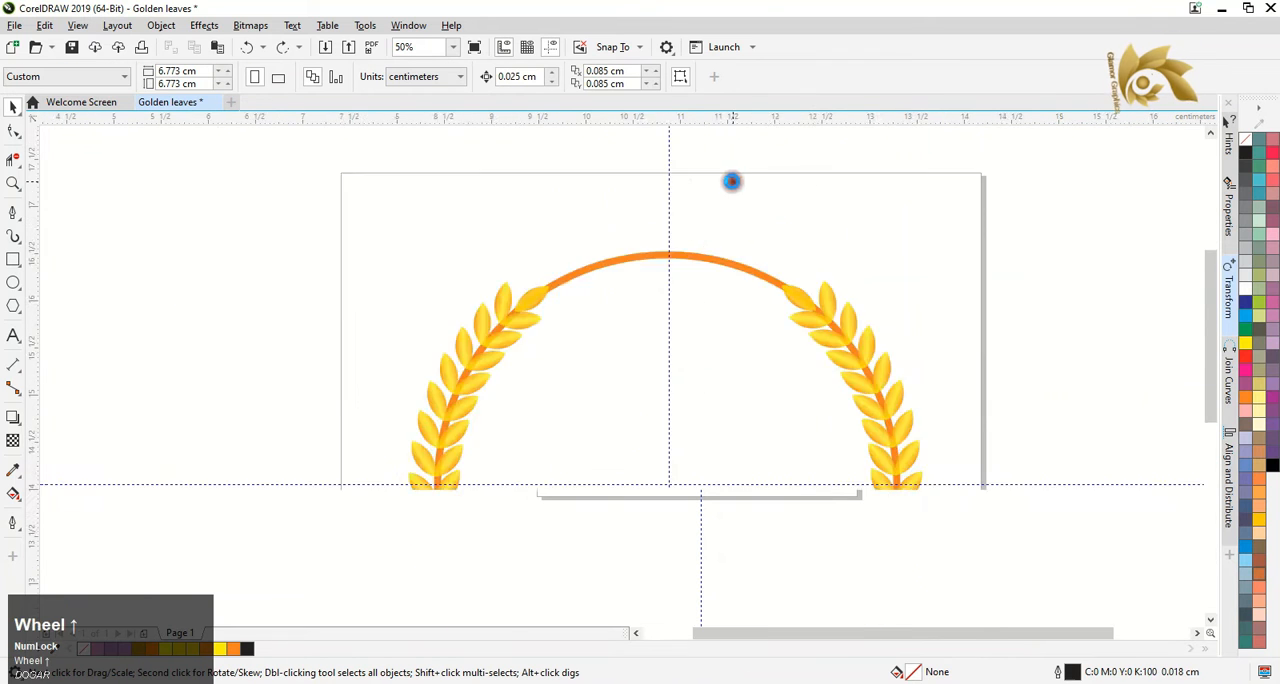
pyautogui.click(20, 165)
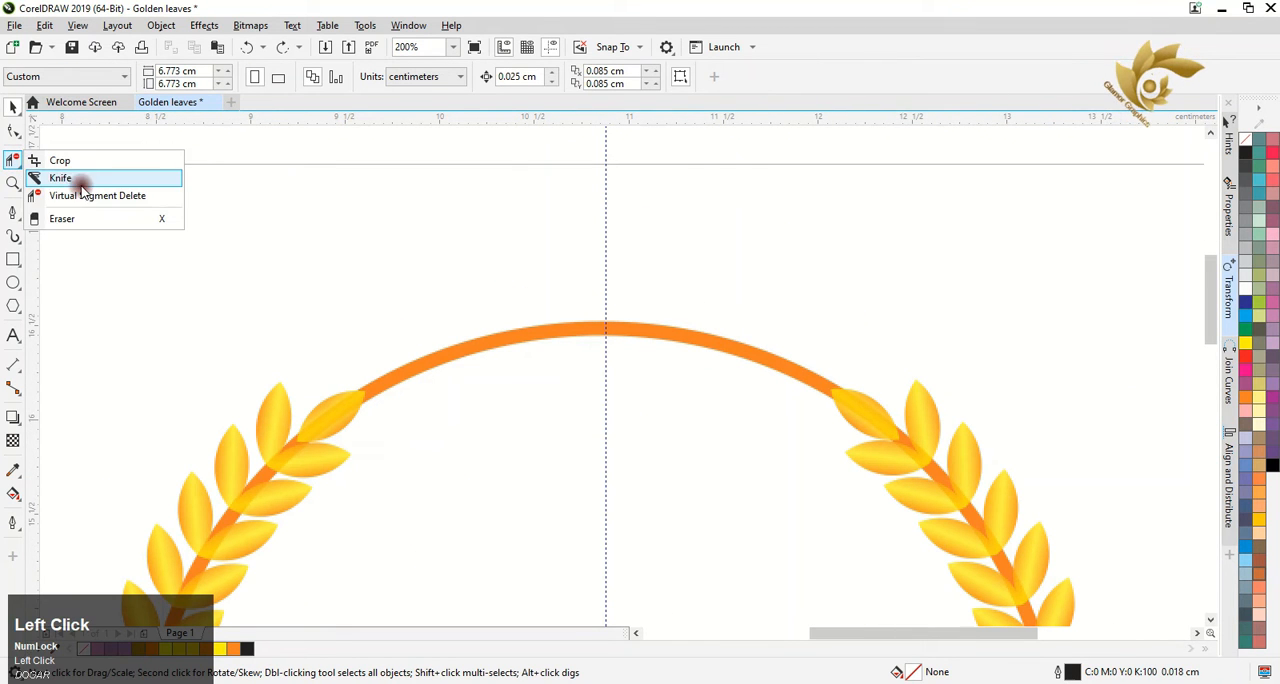
pyautogui.click(86, 191)
pyautogui.scroll(4, 394, 351)
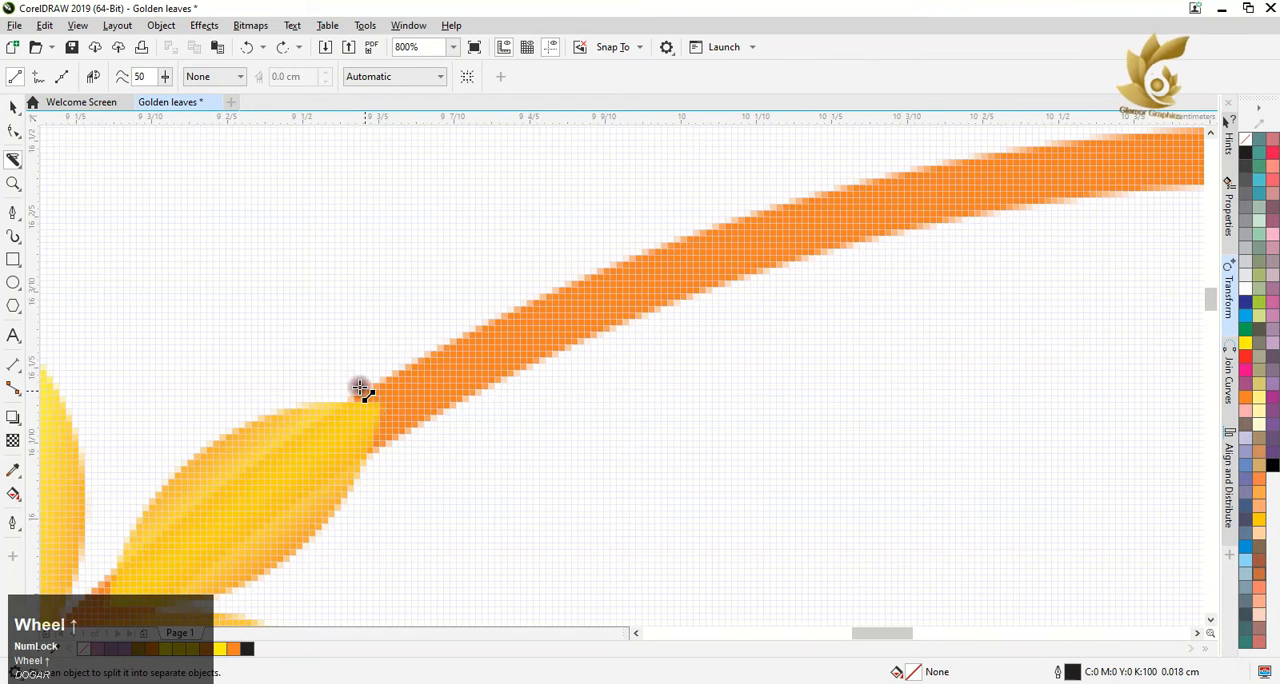
pyautogui.moveTo(341, 332)
pyautogui.mouseDown()
pyautogui.moveTo(408, 402)
pyautogui.moveTo(443, 502)
pyautogui.mouseUp()
# Cut the circle's outline with the Knife tool at the tip of the right branch's top leaf
pyautogui.scroll(-4, 434, 427)
pyautogui.scroll(4, 677, 423)
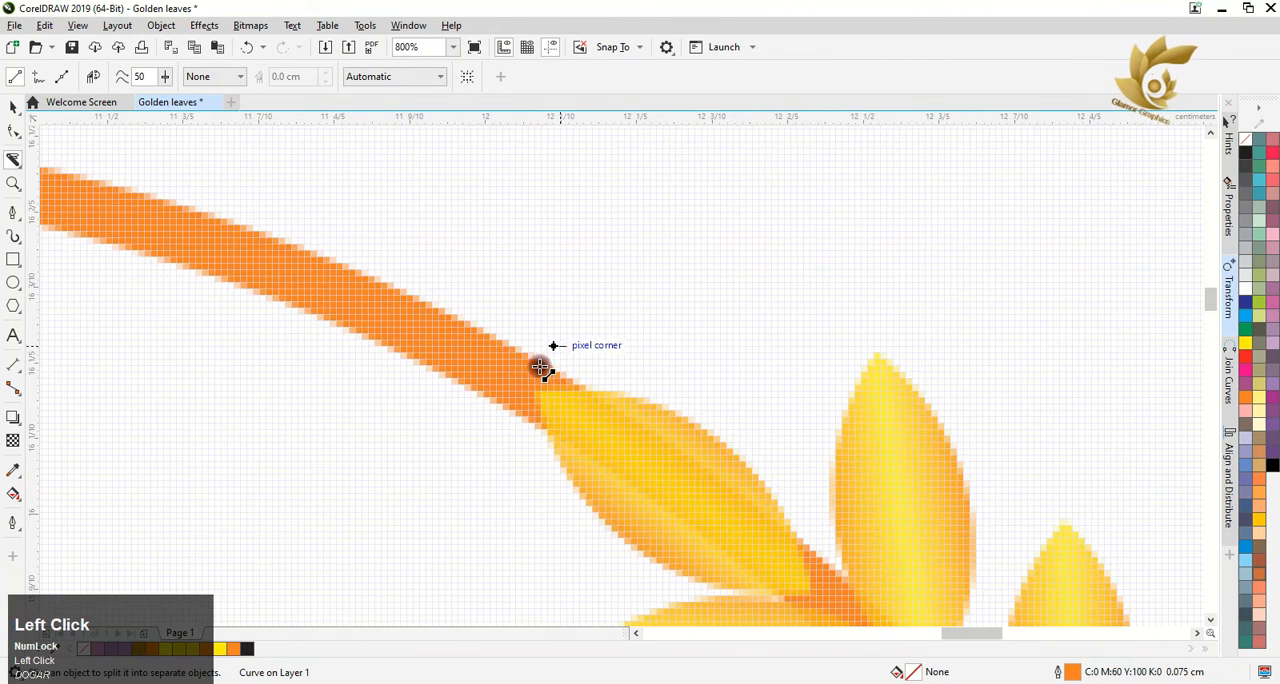
pyautogui.moveTo(540, 367); pyautogui.dragTo(494, 445)
pyautogui.scroll(-2, 169, 314)
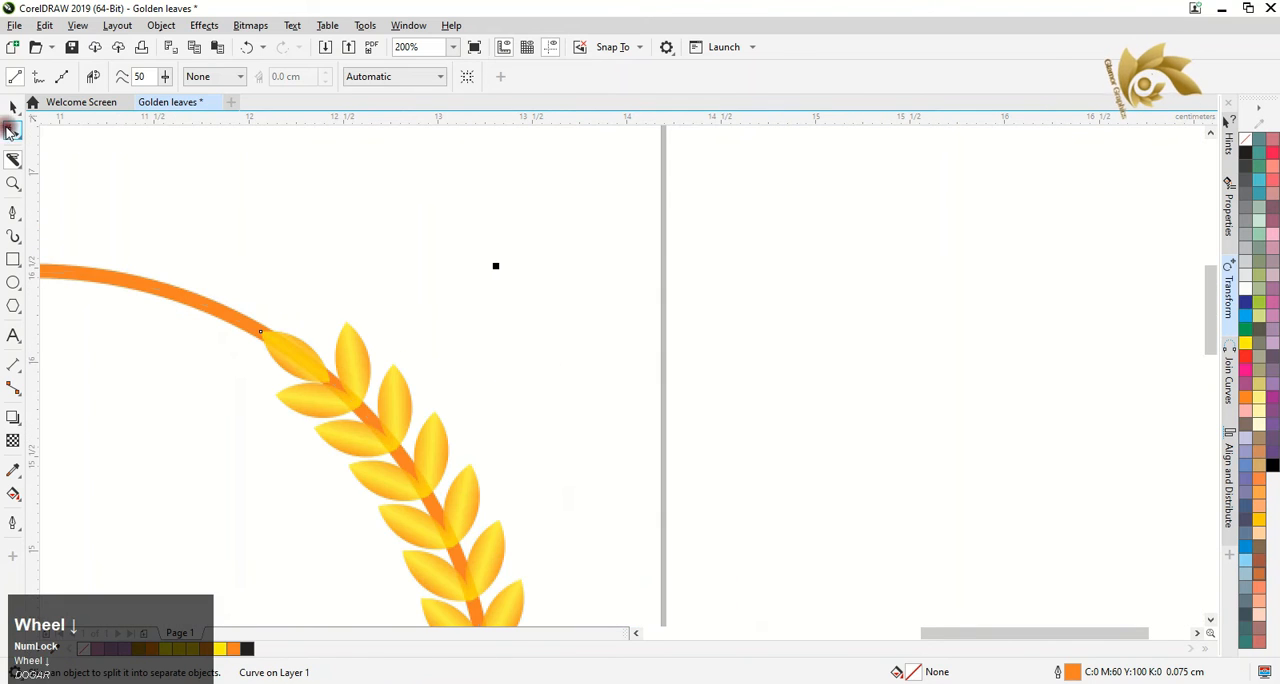
# Break the circle's curve apart at the node beside the left branch's top leaf
pyautogui.click(12, 130)
pyautogui.click(635, 633)
pyautogui.click(635, 633)
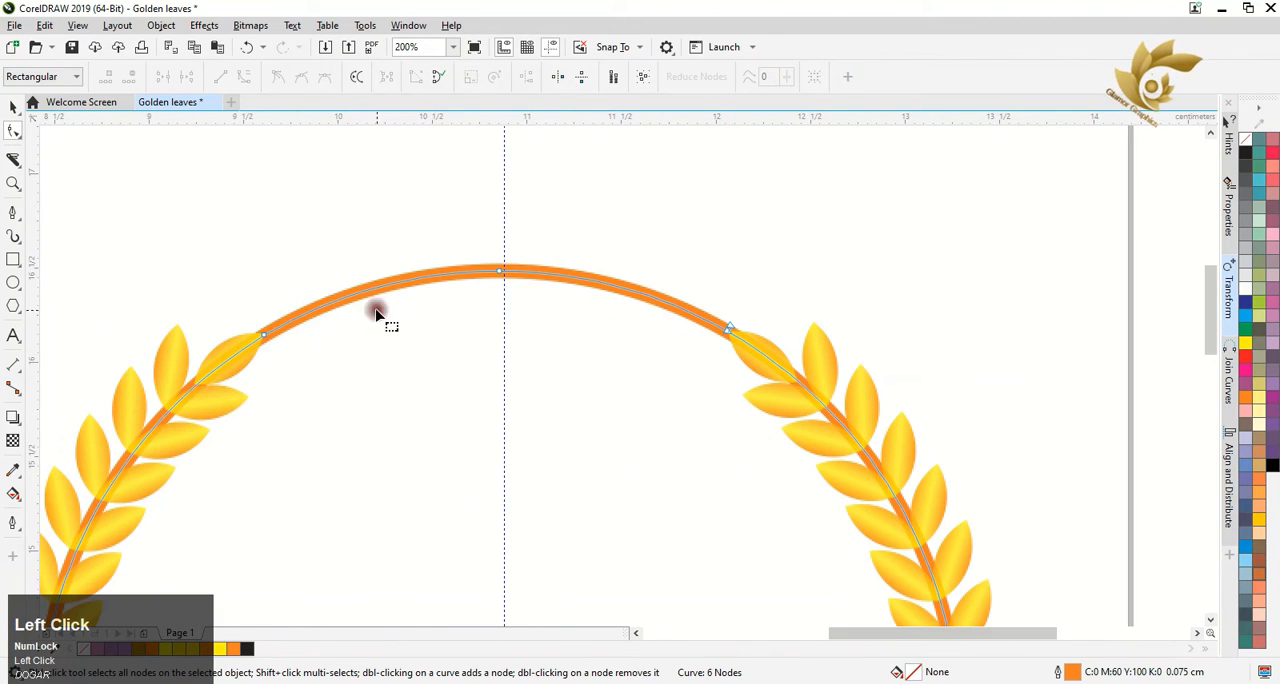
pyautogui.rightClick(264, 336)
pyautogui.click(318, 406)
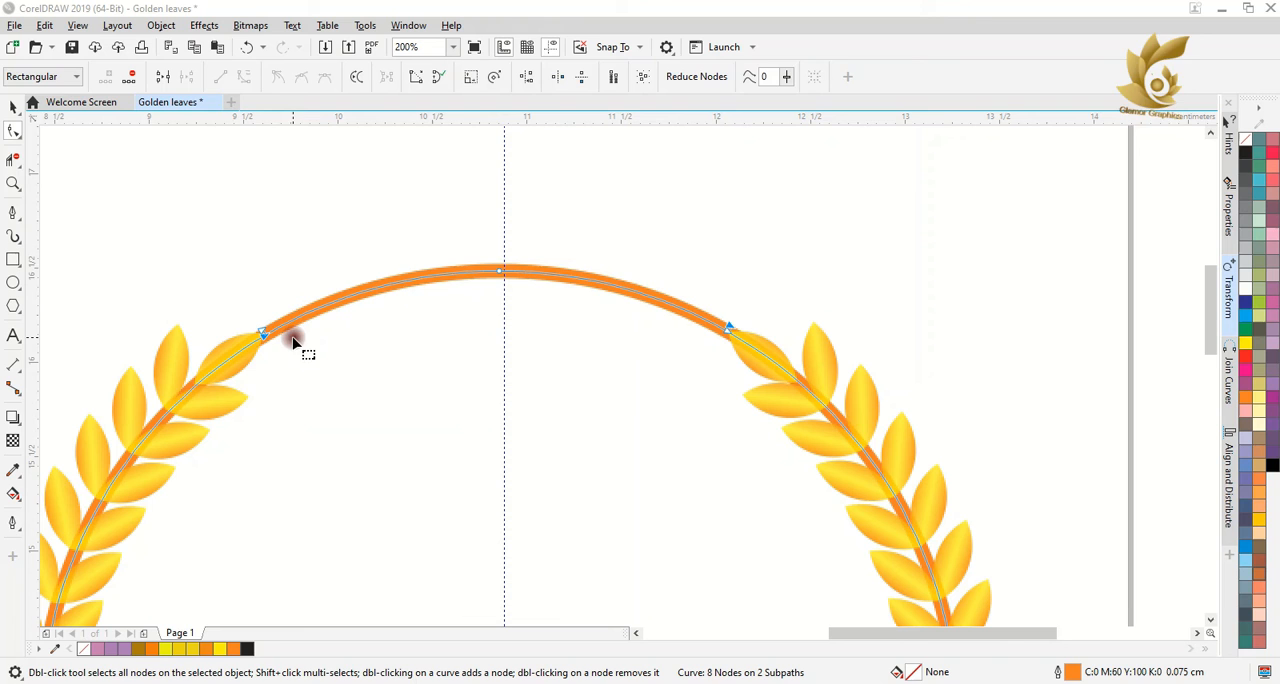
# Delete both segments of the circle's top arc between the two leaf tips with Virtual Segment Delete
pyautogui.click(12, 162)
pyautogui.click(337, 303)
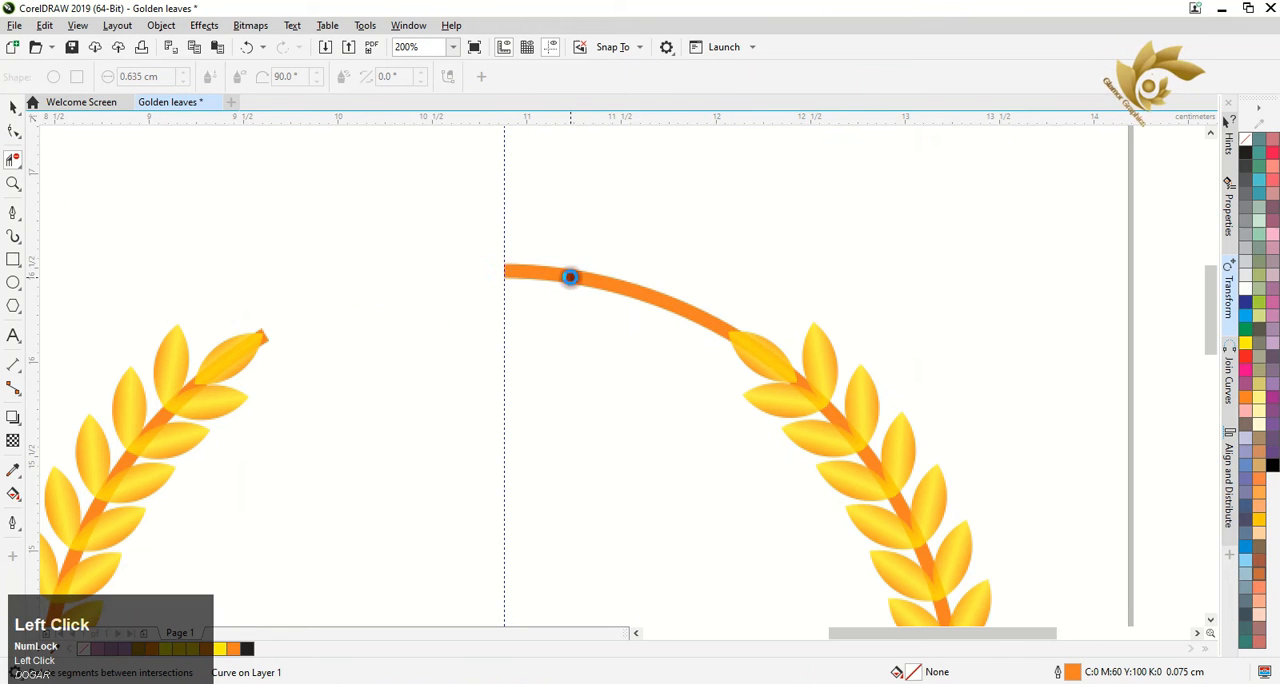
pyautogui.click(570, 277)
# Move the left branch's top leaf so it covers the cut end of the orange arc
pyautogui.click(13, 107)
pyautogui.click(234, 351)
pyautogui.scroll(2, 255, 343)
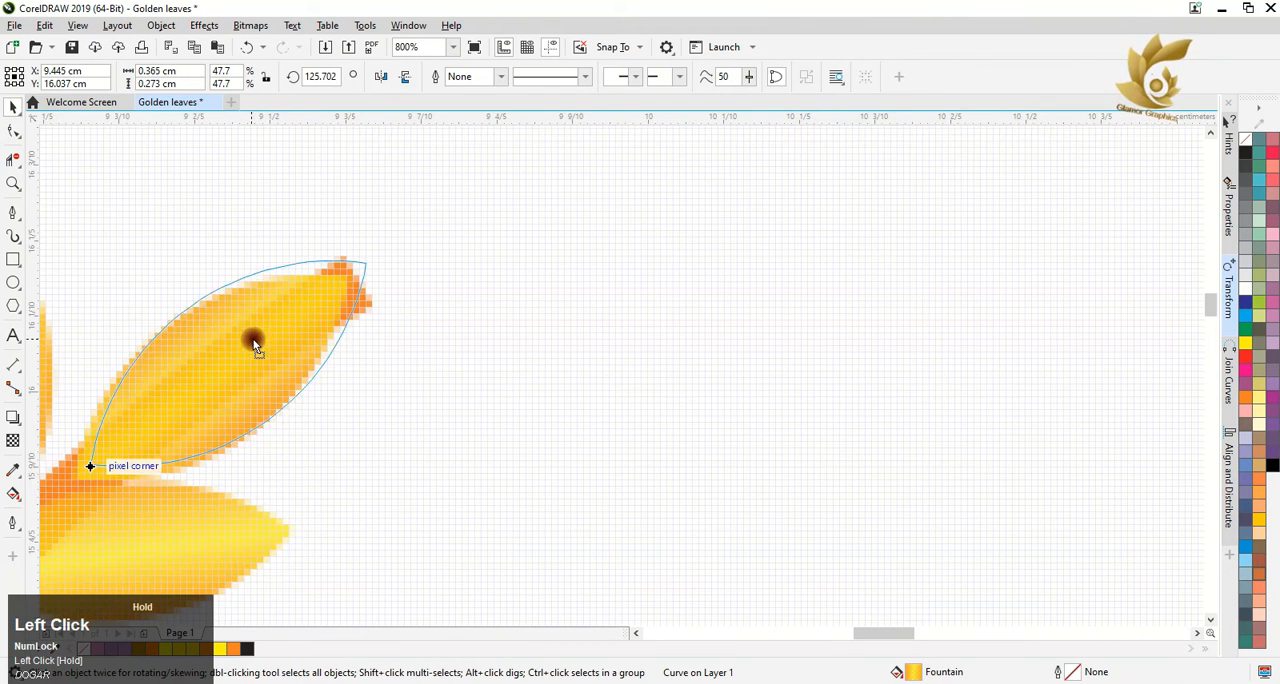
pyautogui.click(255, 343)
# Adjust the right branch's top leaf over the cut end of the arc and select the spare leaf outside the page
pyautogui.scroll(-3, 691, 363)
pyautogui.scroll(3, 741, 322)
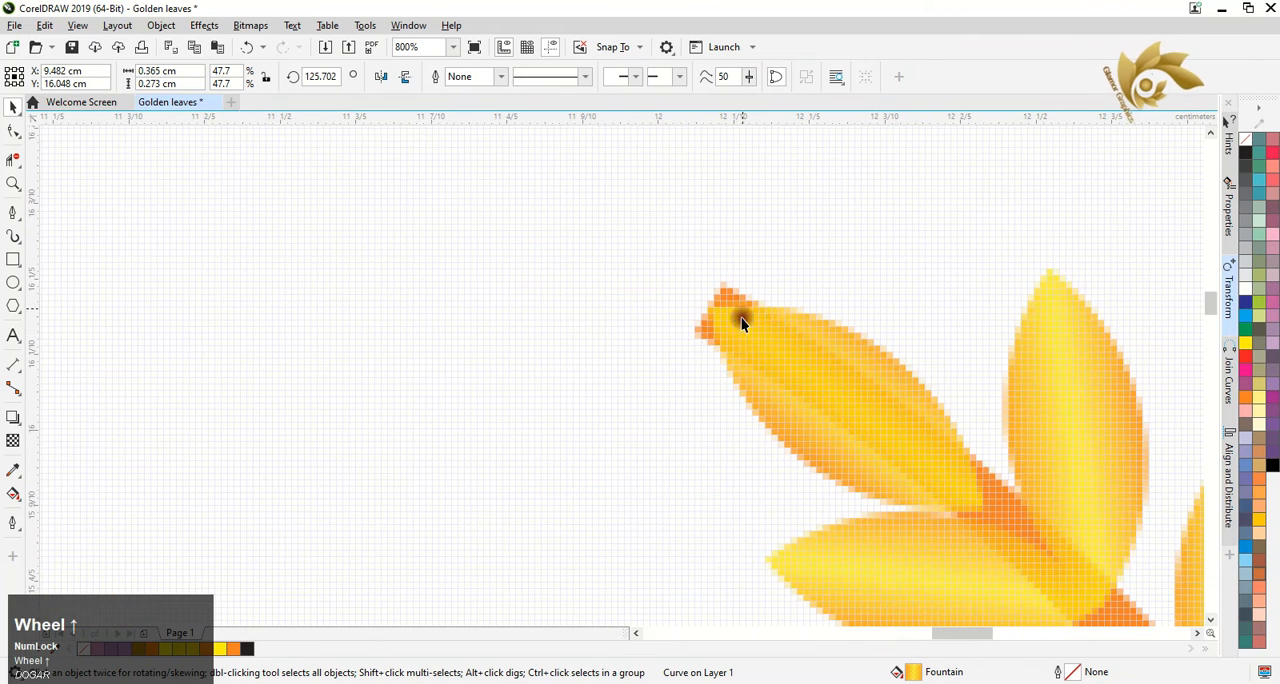
pyautogui.click(741, 322)
pyautogui.scroll(-4, 709, 318)
pyautogui.click(870, 287)
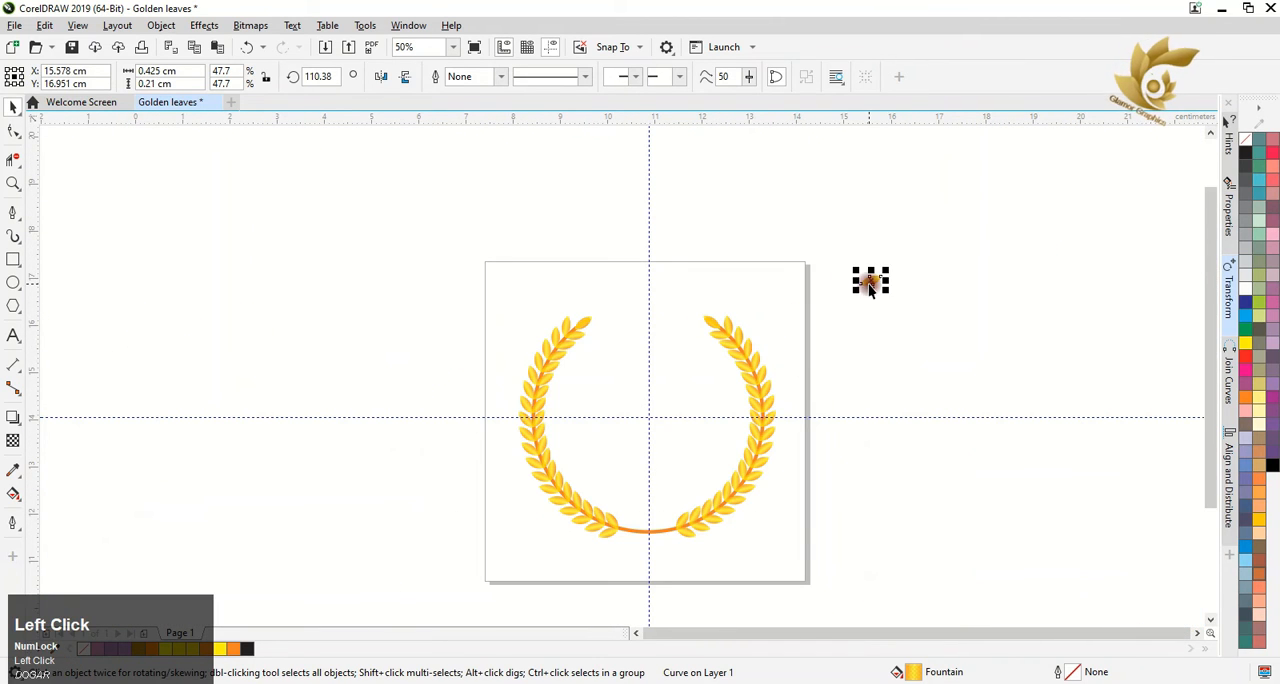
# Delete the spare leaf outside the page
pyautogui.press('Delete')
pyautogui.scroll(1, 688, 556)
pyautogui.scroll(-1, 630, 477)
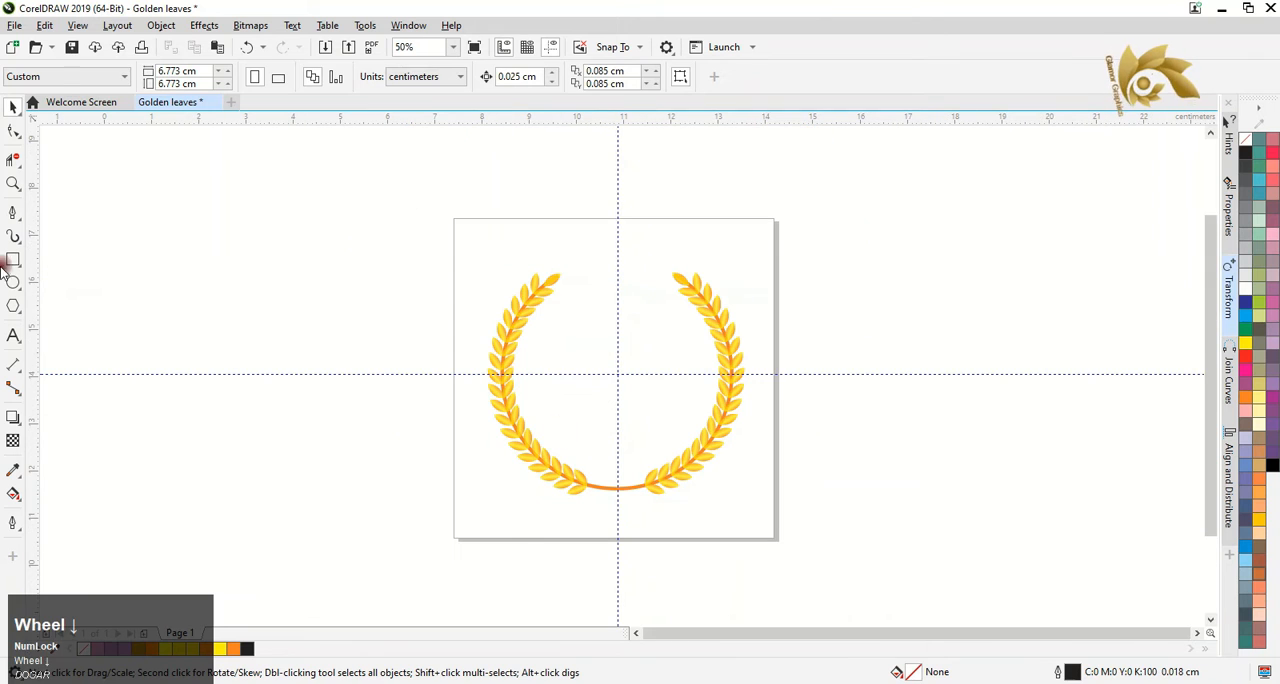
# Draw a circle about 3.92 cm across inside the wreath and centre it on the intersection of the guidelines
pyautogui.click(13, 282)
pyautogui.moveTo(557, 309); pyautogui.dragTo(705, 483)
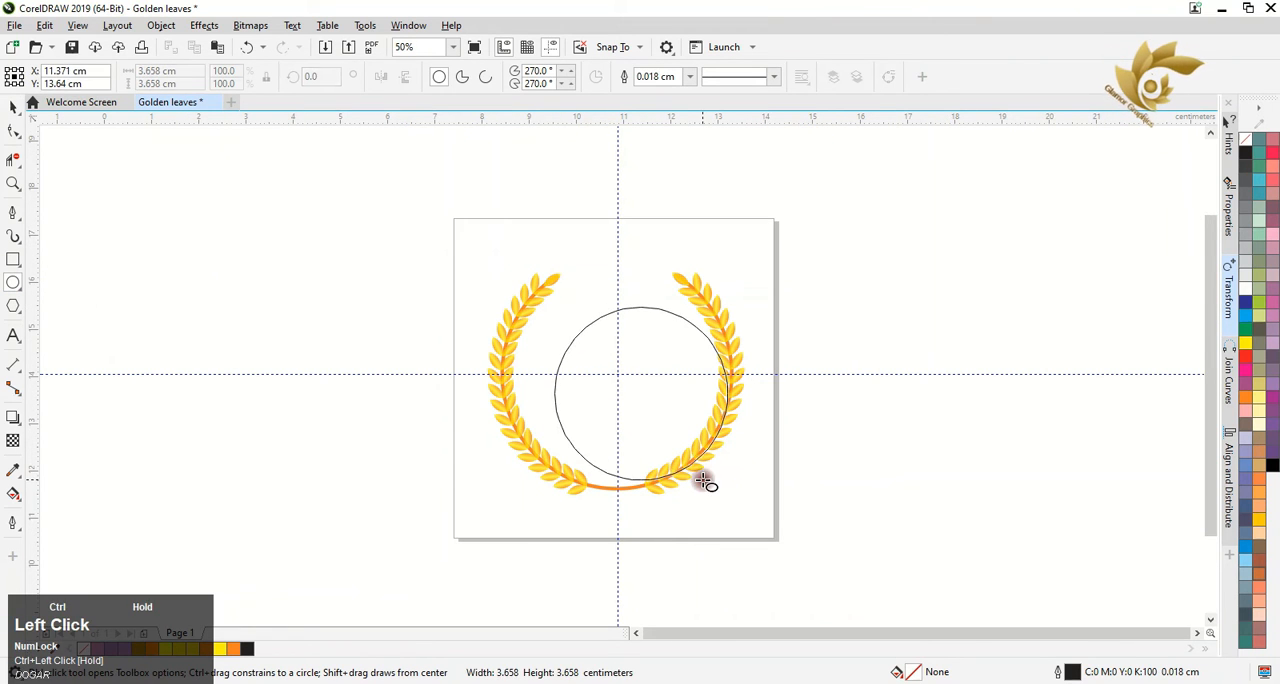
pyautogui.moveTo(640, 394); pyautogui.dragTo(611, 374)
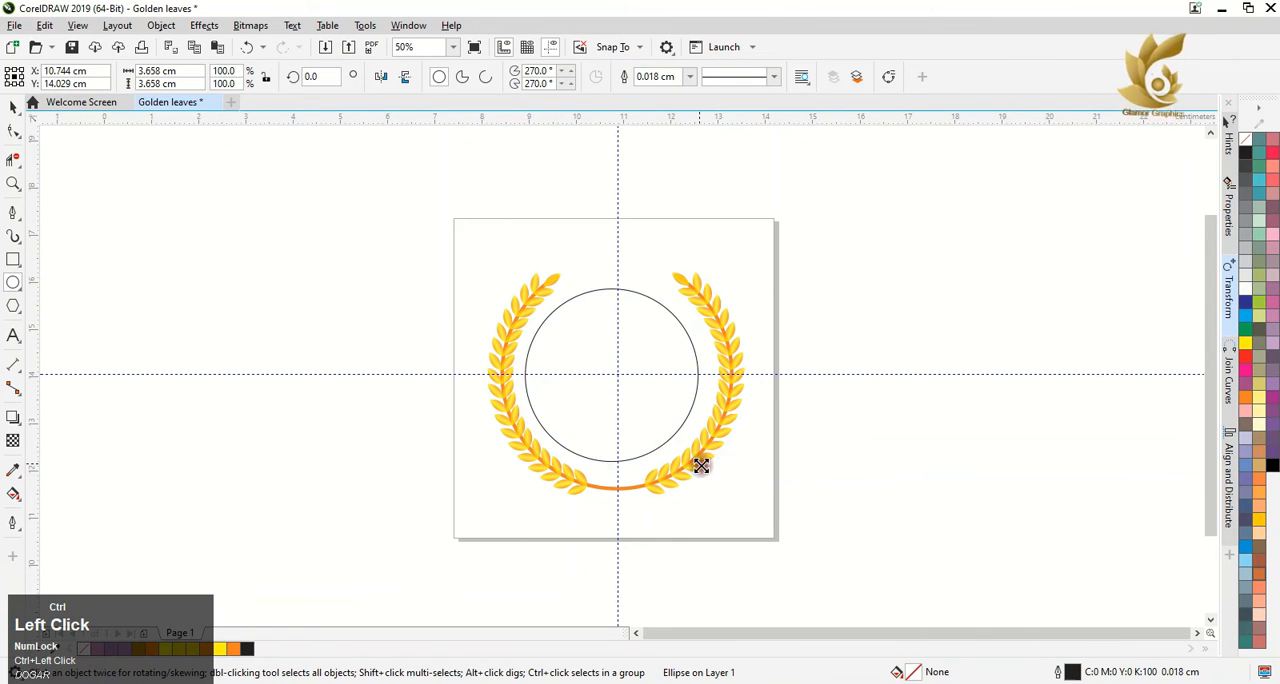
pyautogui.moveTo(701, 465); pyautogui.dragTo(716, 480)
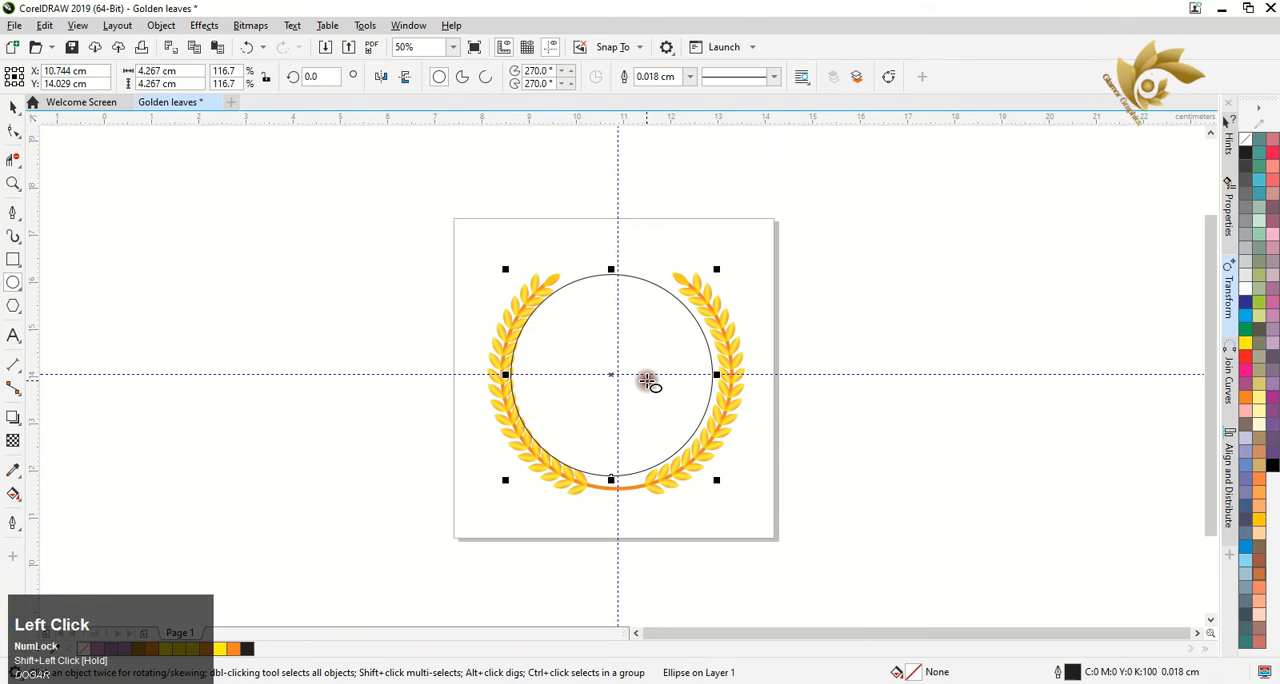
pyautogui.moveTo(716, 274); pyautogui.dragTo(714, 277)
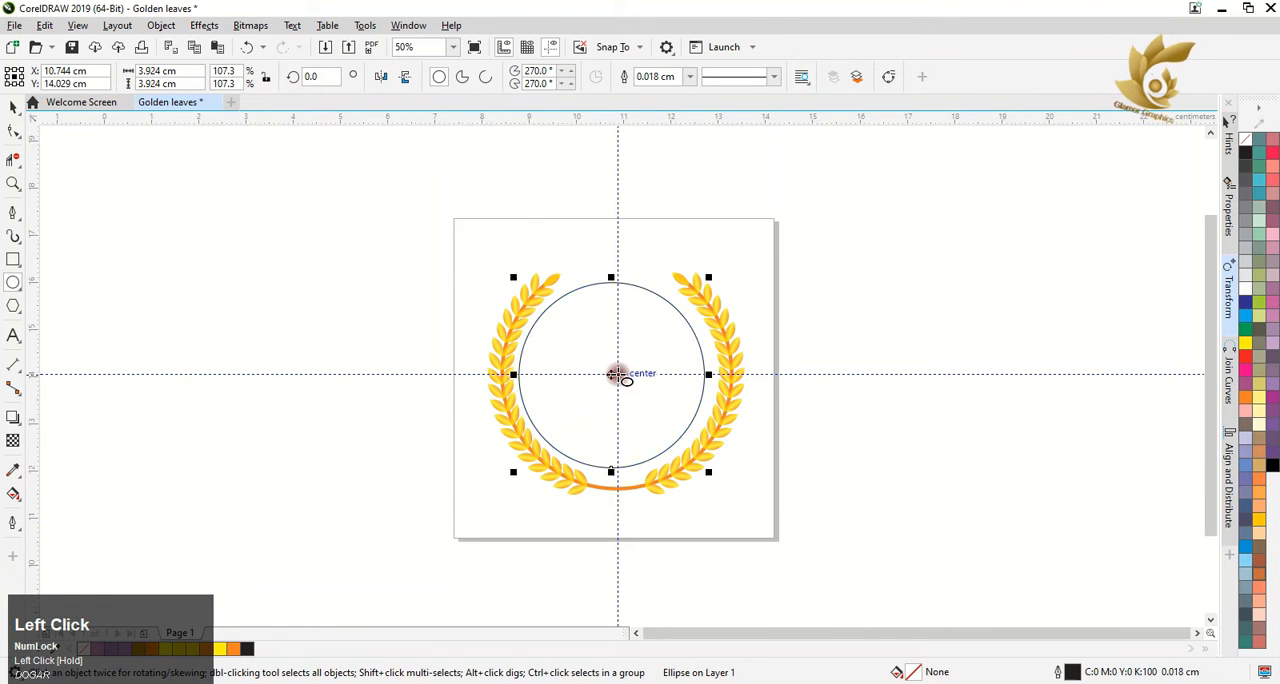
pyautogui.scroll(3, 591, 376)
pyautogui.moveTo(591, 376); pyautogui.dragTo(620, 374)
pyautogui.scroll(-3, 620, 374)
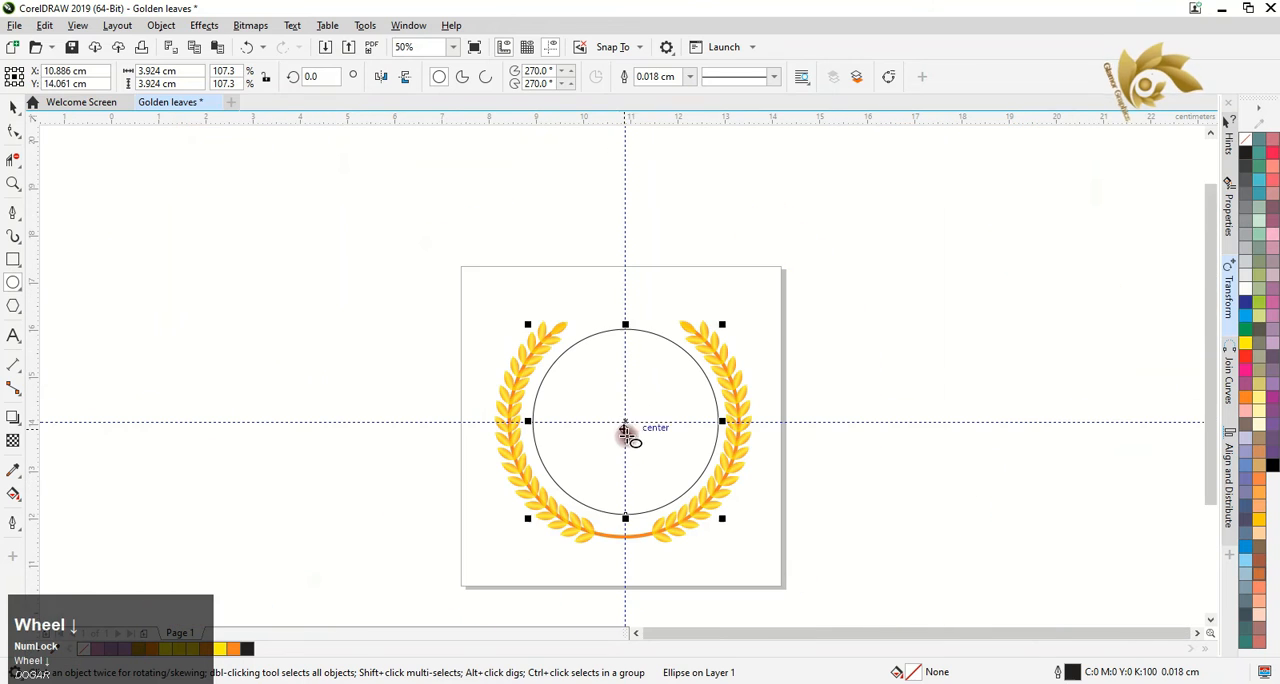
pyautogui.click(439, 316)
# Draw a slanted line about 5.6 cm long beside the page with the Pen tool and bend it into a gentle S-curve
pyautogui.click(12, 213)
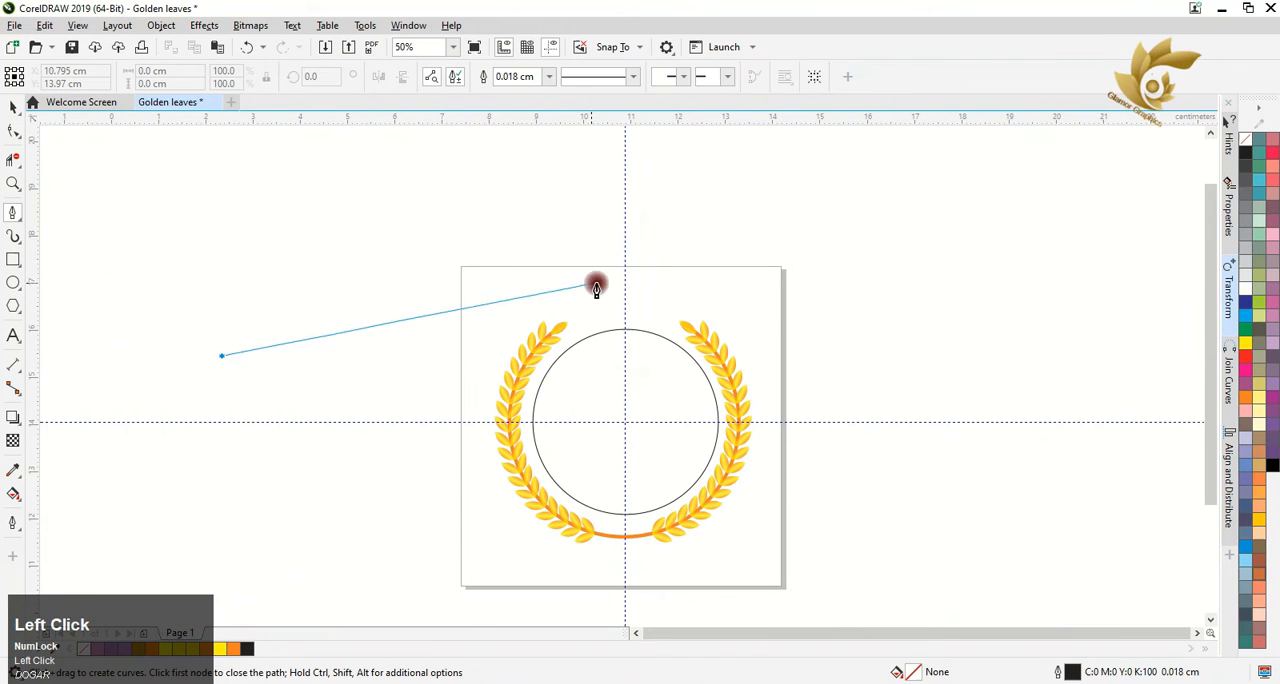
pyautogui.click(490, 304)
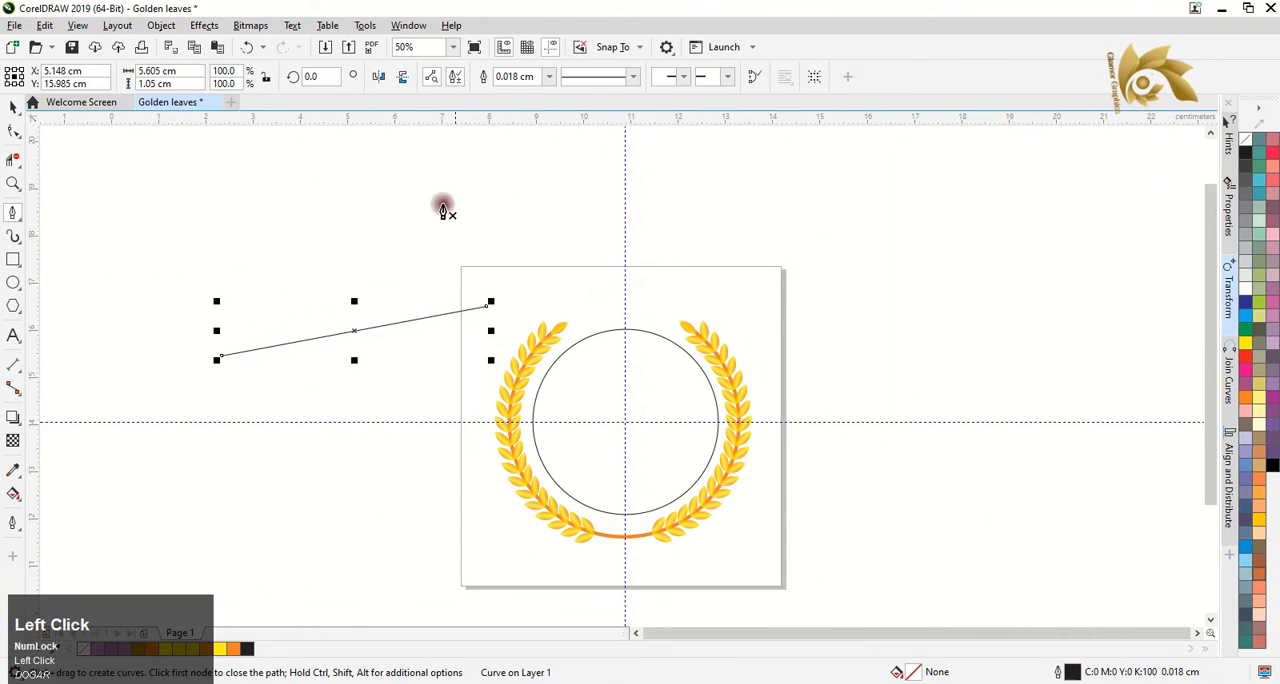
pyautogui.click(12, 136)
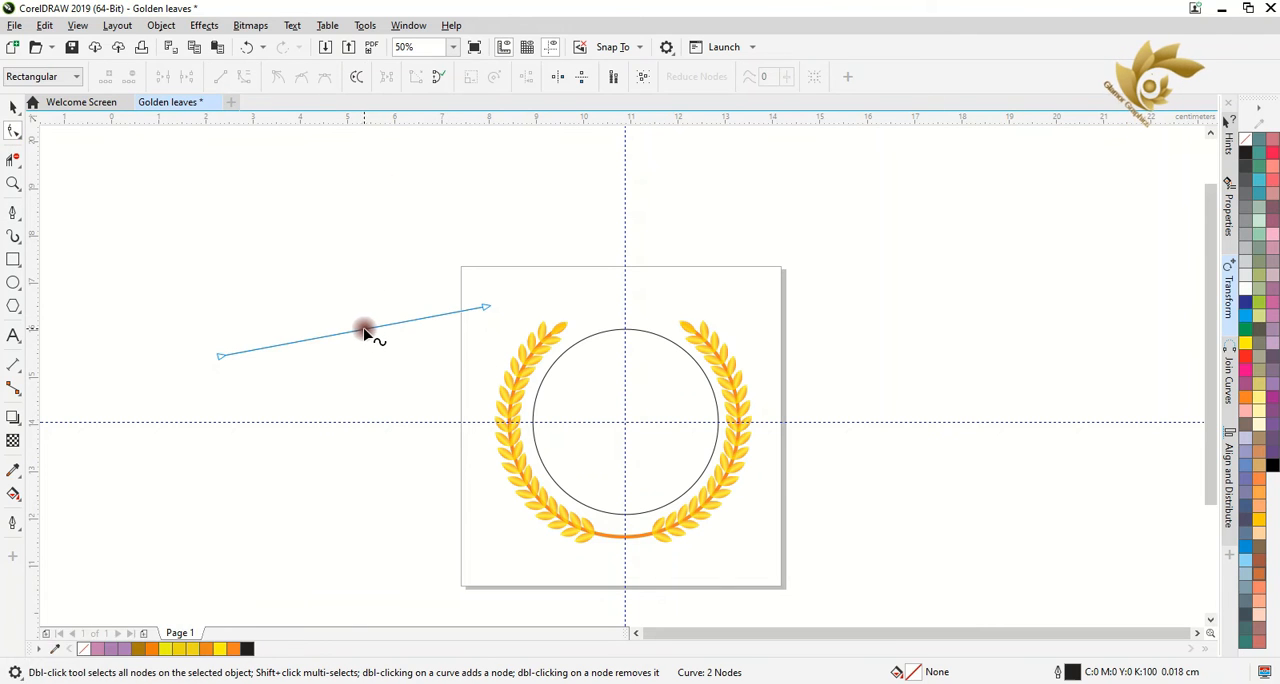
pyautogui.click(358, 333)
pyautogui.click(228, 80)
pyautogui.moveTo(400, 318); pyautogui.dragTo(314, 297)
# Place a duplicate of the S-curve slightly above the original
pyautogui.click(13, 109)
pyautogui.click(381, 322)
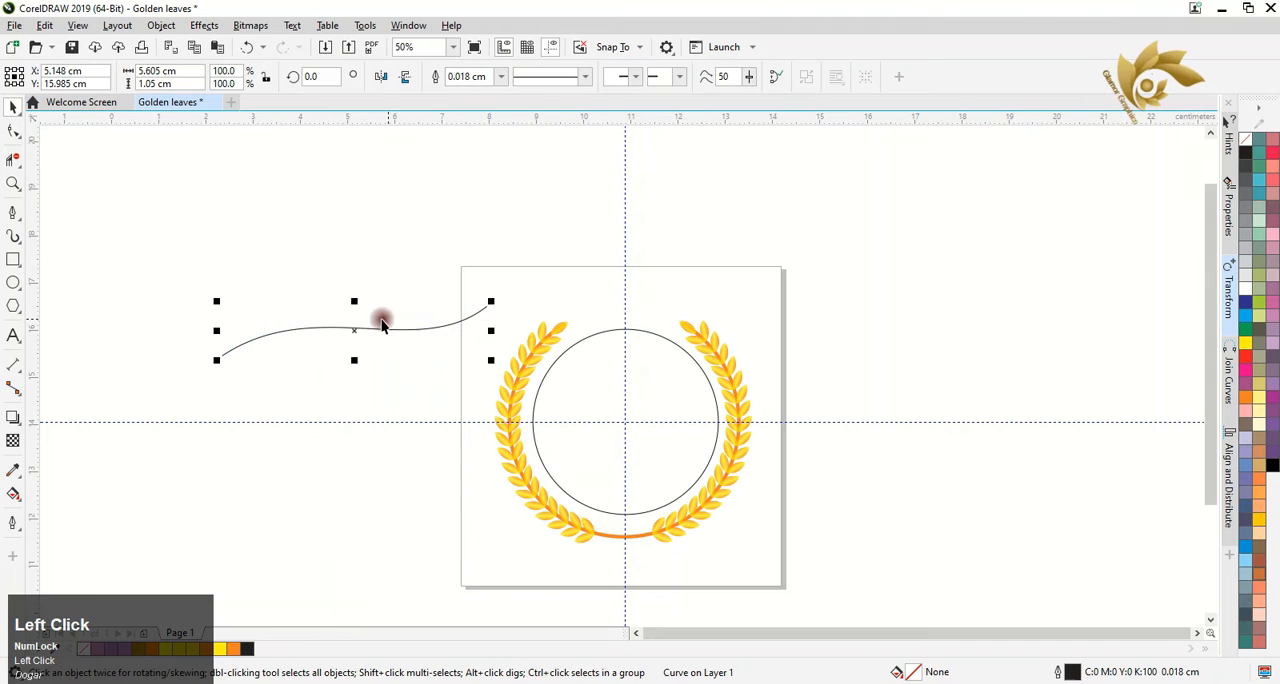
pyautogui.moveTo(354, 336)
pyautogui.mouseDown()
pyautogui.moveTo(351, 306)
pyautogui.moveTo(349, 323)
pyautogui.mouseUp()
pyautogui.rightClick(352, 309)
# Move the duplicate curve's end nodes onto the original's ends and bow it upward to form a tapered swoosh
pyautogui.click(13, 131)
pyautogui.click(447, 320)
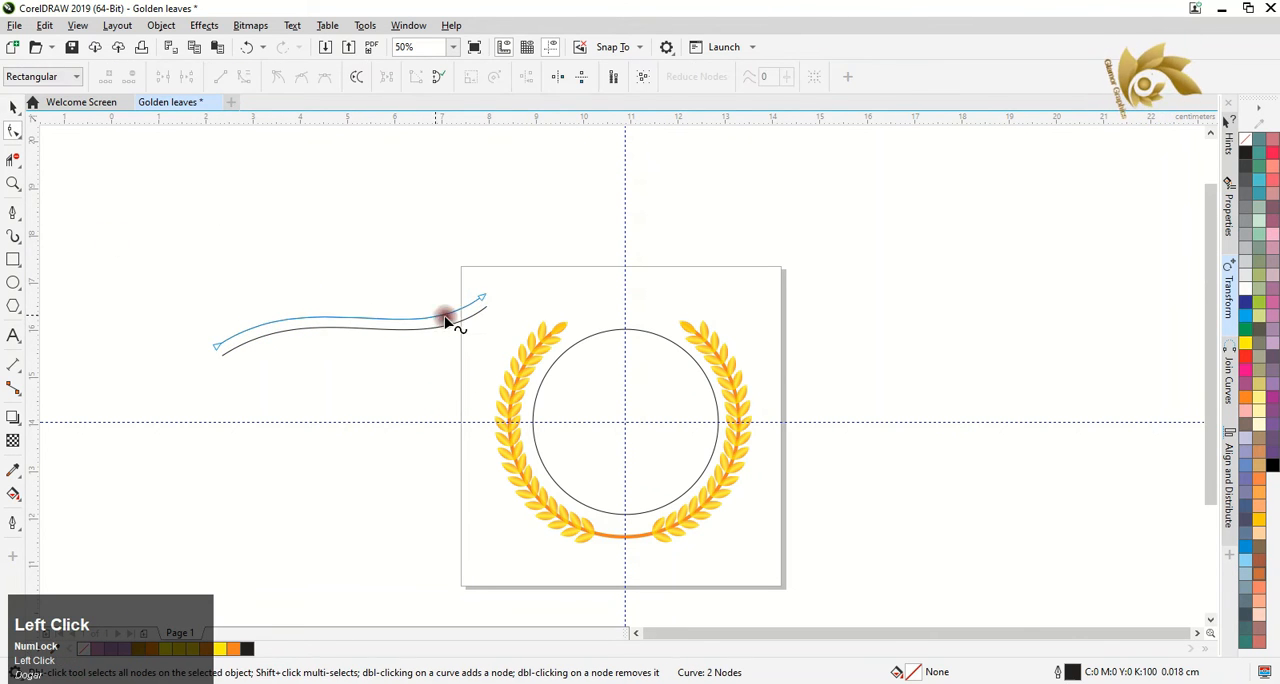
pyautogui.moveTo(480, 302); pyautogui.dragTo(487, 358)
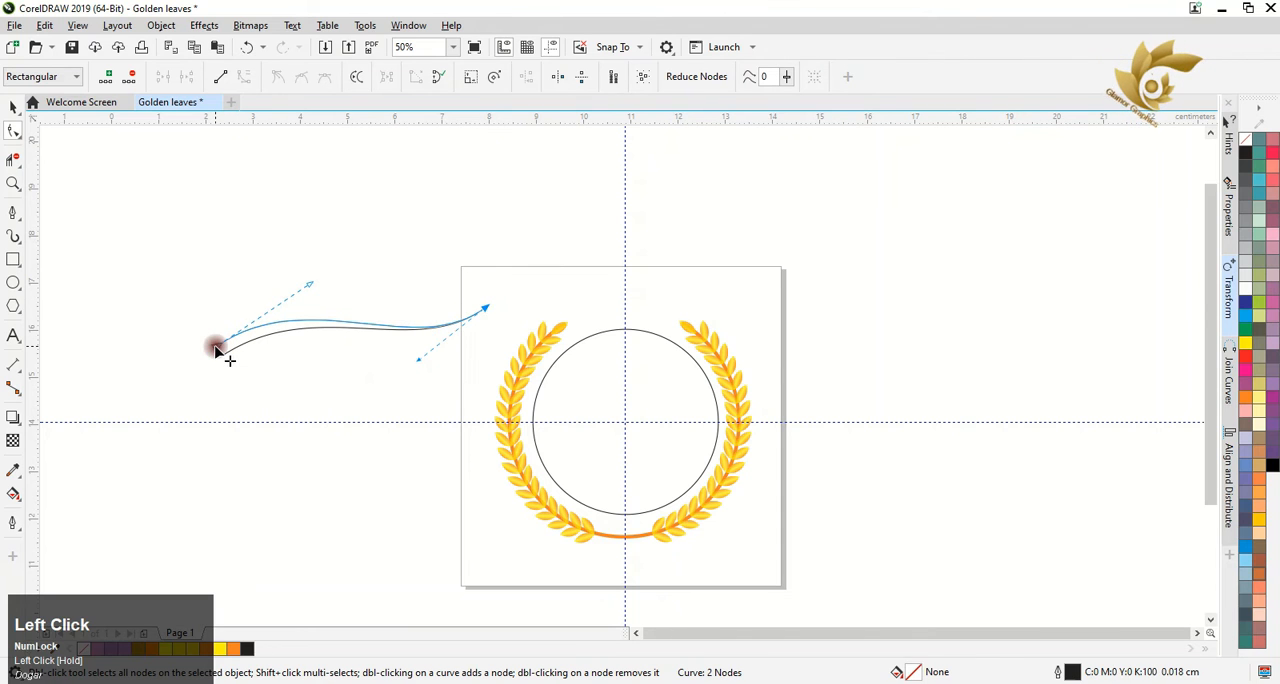
pyautogui.moveTo(312, 288); pyautogui.dragTo(272, 265)
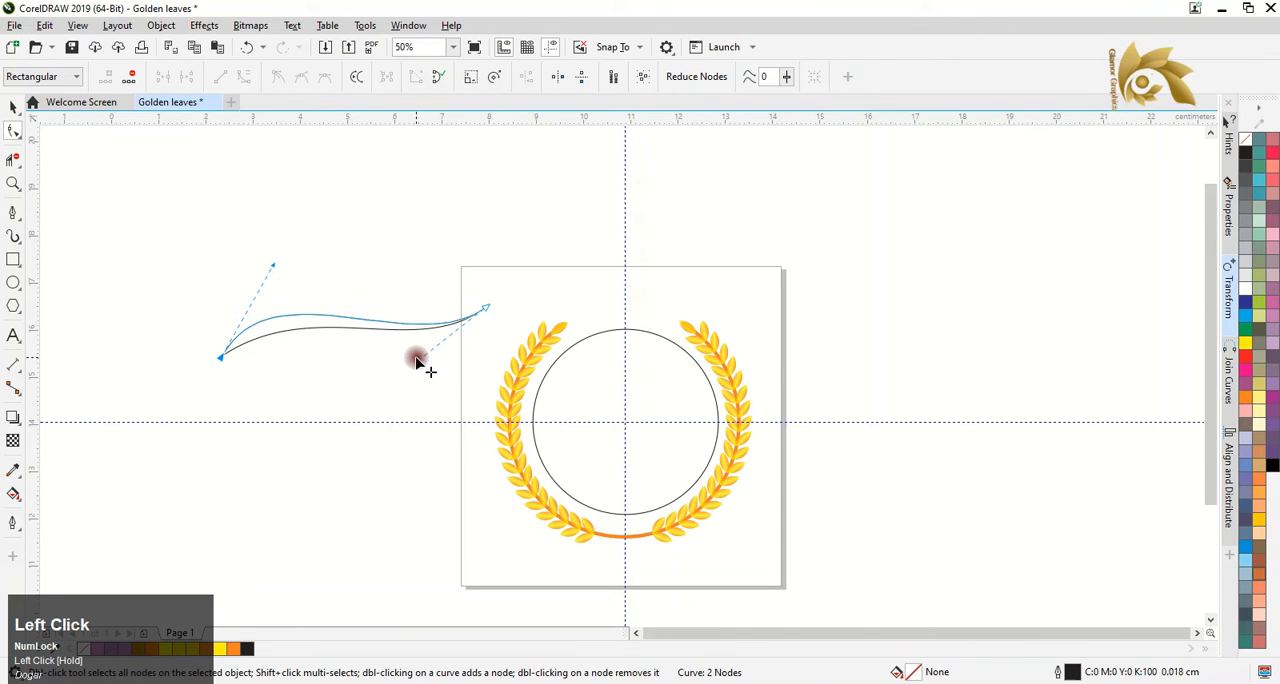
pyautogui.moveTo(417, 362); pyautogui.dragTo(412, 344)
pyautogui.moveTo(276, 265)
pyautogui.mouseDown()
pyautogui.moveTo(306, 282)
pyautogui.moveTo(290, 278)
pyautogui.mouseUp()
pyautogui.moveTo(485, 310); pyautogui.dragTo(489, 304)
# Join the two curves into one closed shape with Join Curves, using Extend and a 0.204 cm gap tolerance
pyautogui.click(13, 107)
pyautogui.click(280, 337)
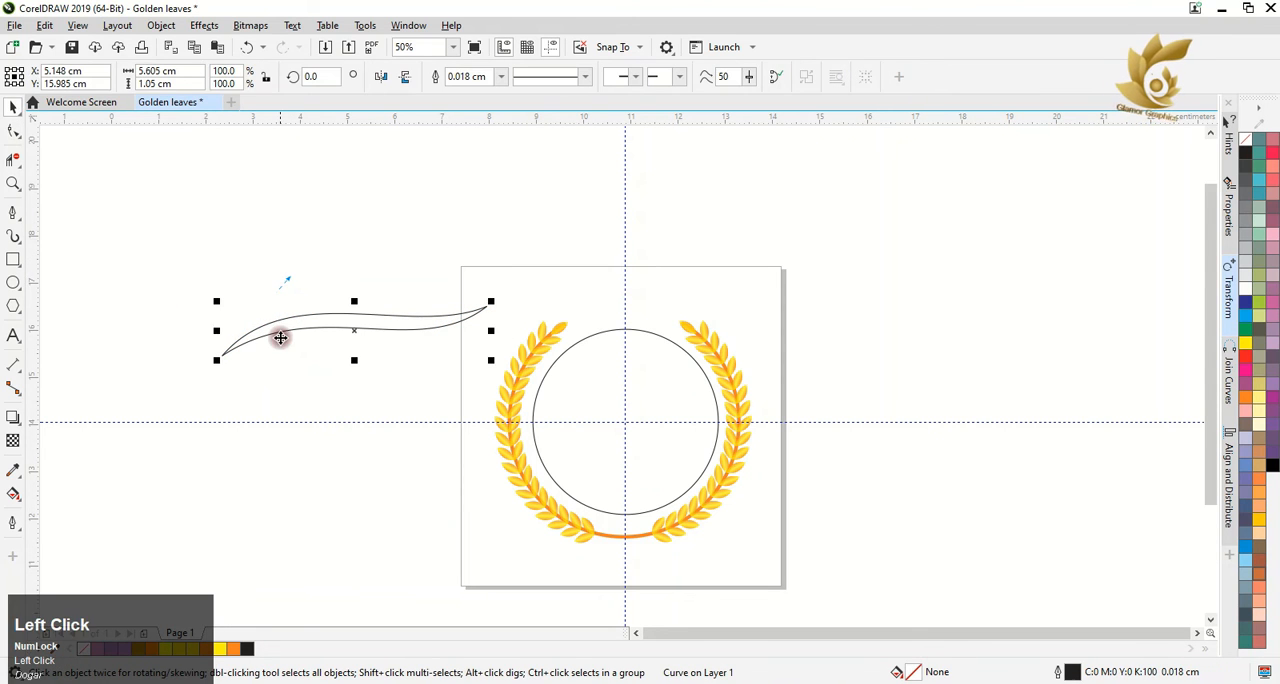
pyautogui.click(172, 280)
pyautogui.click(315, 318)
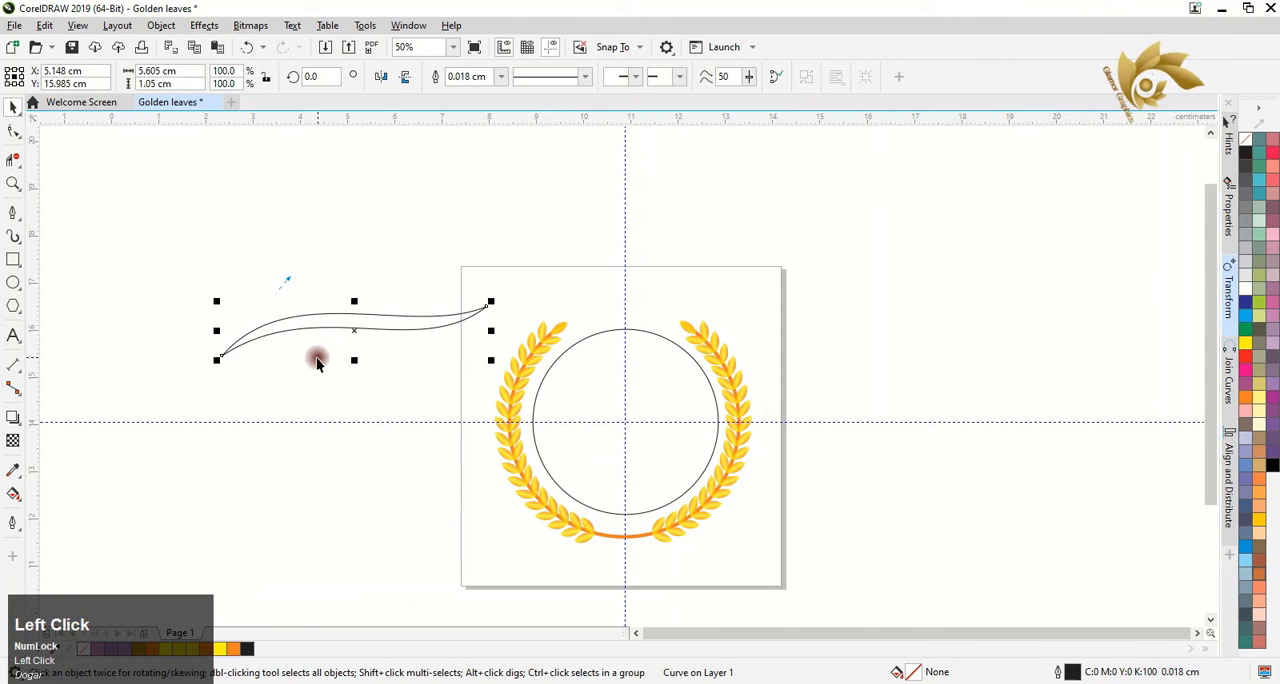
pyautogui.click(1229, 378)
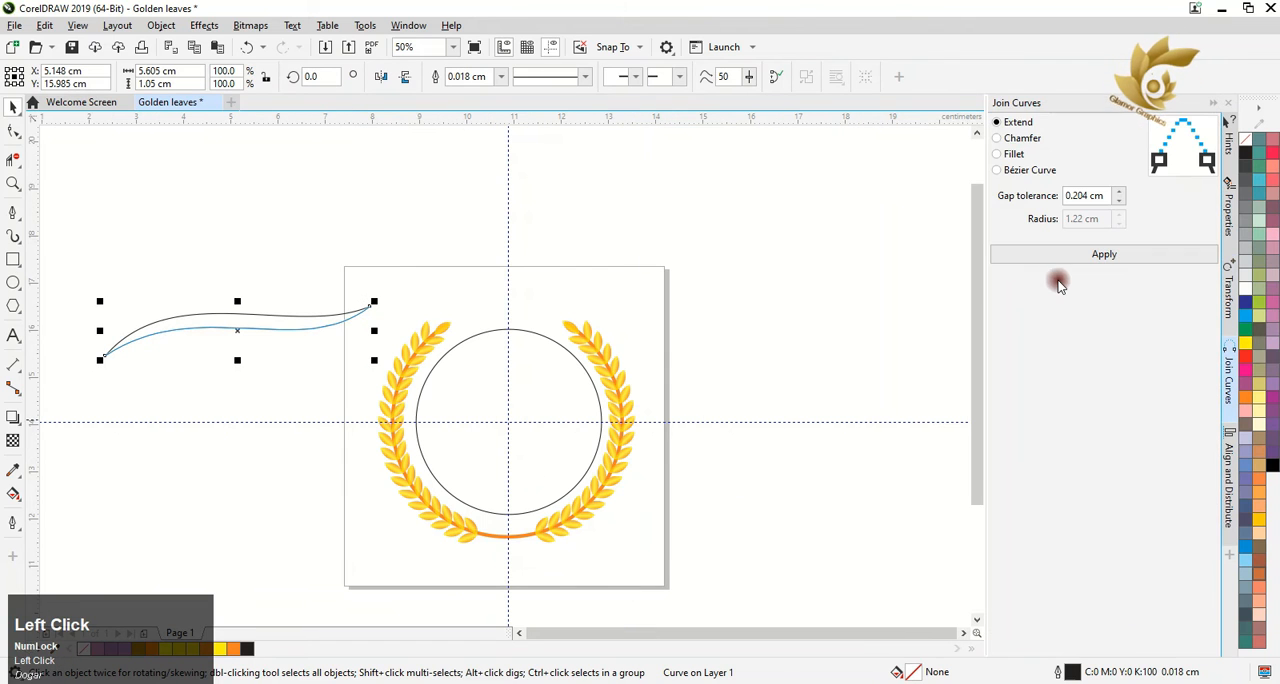
pyautogui.keyDown('shift'); pyautogui.click(443, 323); pyautogui.keyUp('shift')
pyautogui.click(1113, 256)
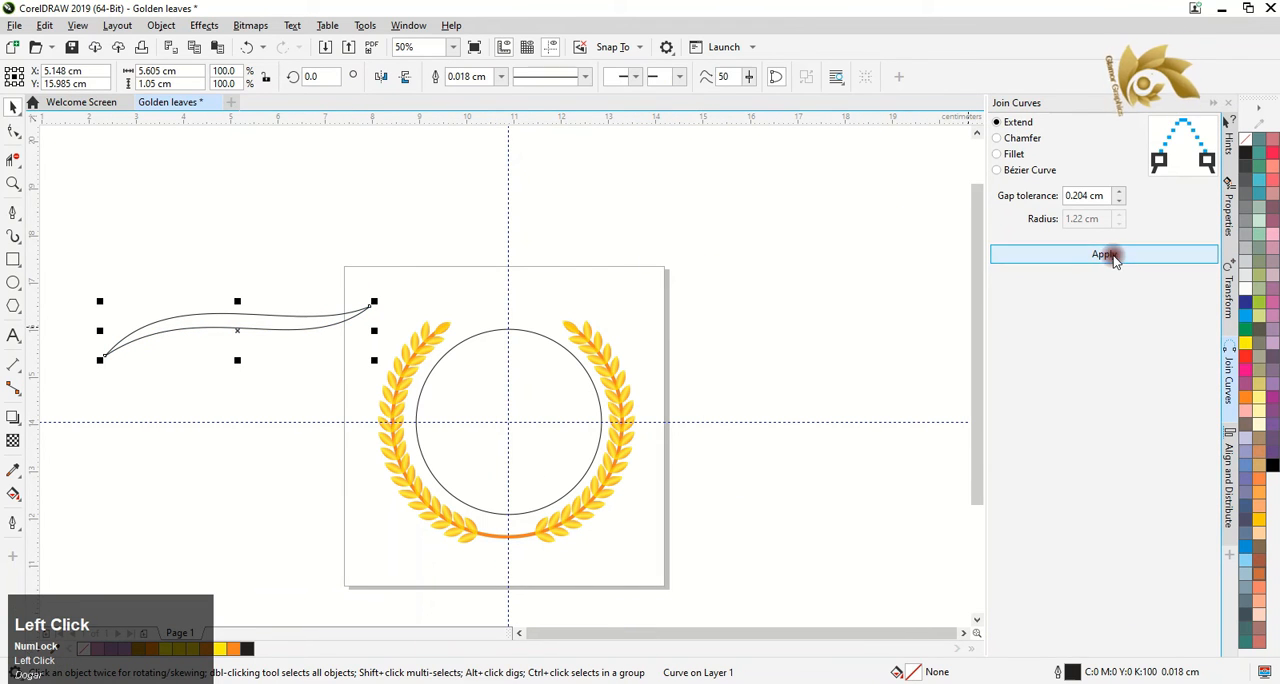
# Fill the swoosh with solid orange, without an outline, and rotate it about 30° counterclockwise
pyautogui.click(1247, 369)
pyautogui.click(1246, 149)
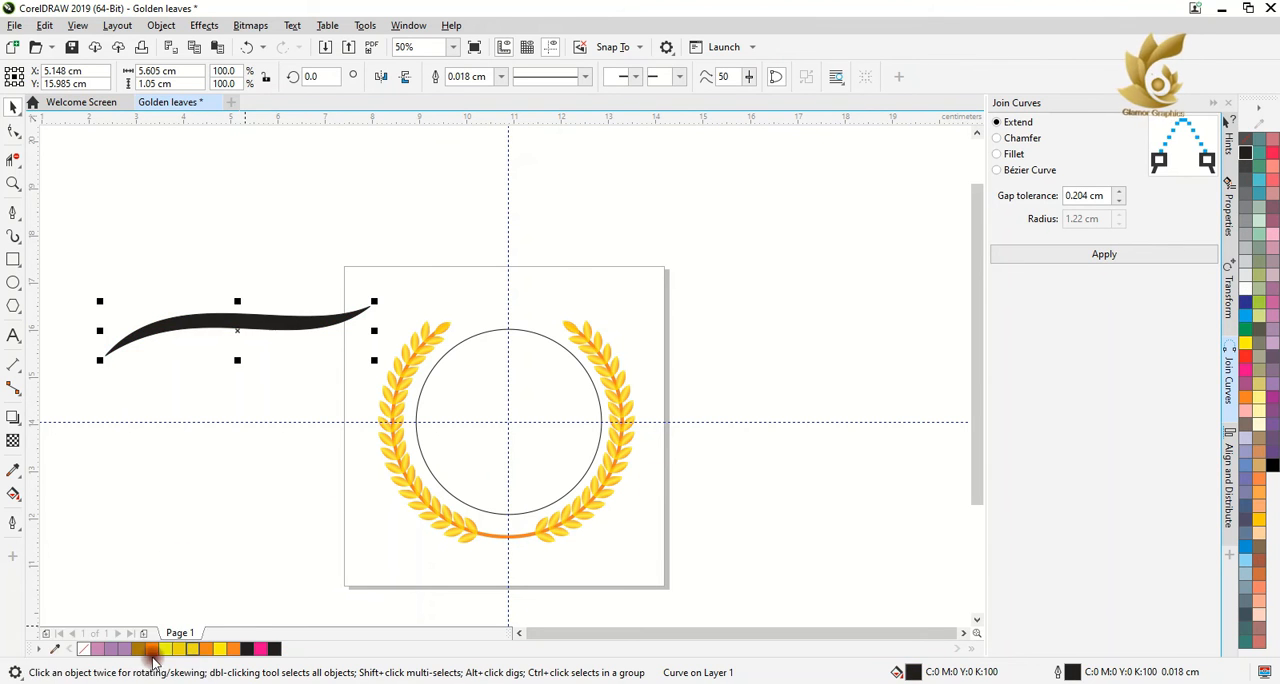
pyautogui.click(233, 648)
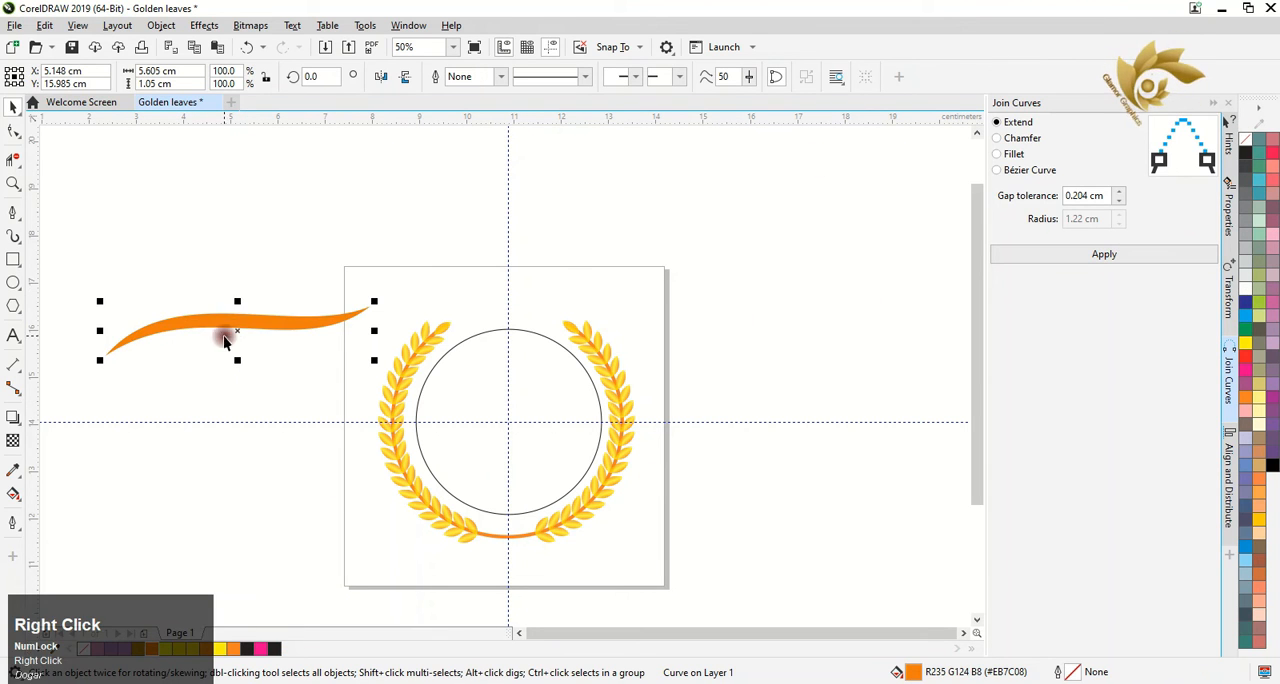
pyautogui.click(223, 335)
pyautogui.moveTo(375, 300); pyautogui.dragTo(337, 232)
# Apply a linear fountain fill along the swoosh with orange at both ends
pyautogui.press('g')
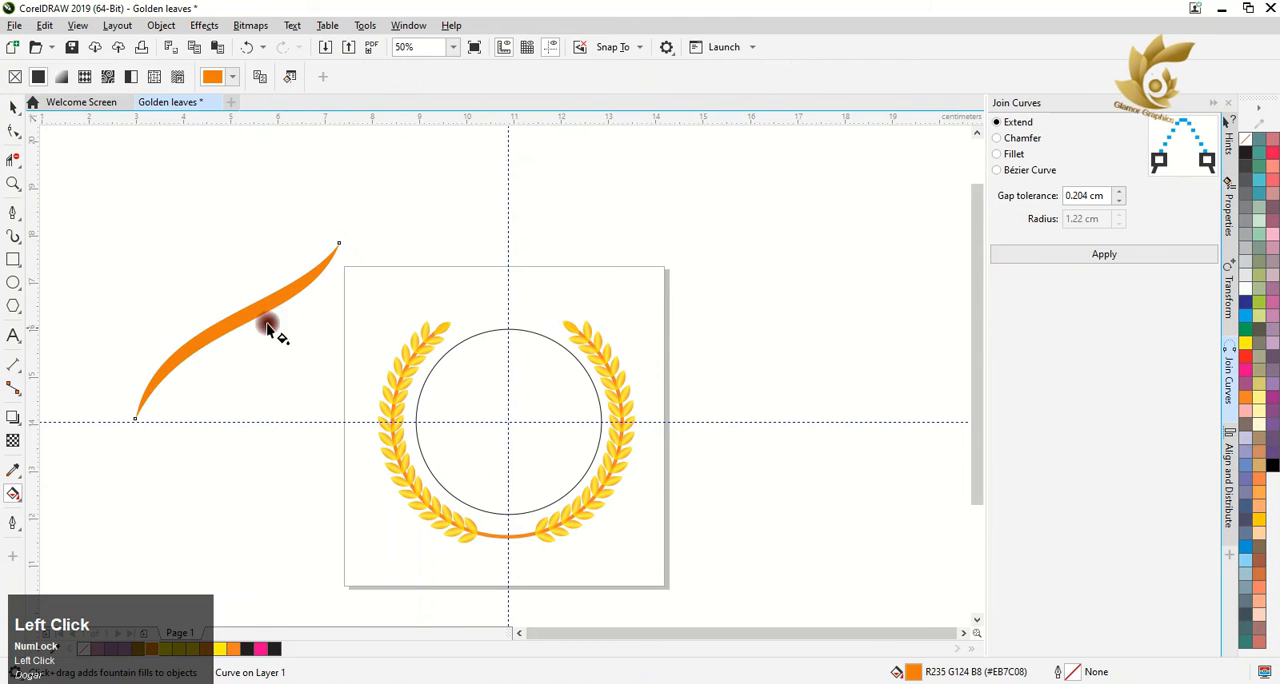
pyautogui.moveTo(153, 381); pyautogui.dragTo(350, 258)
pyautogui.click(356, 277)
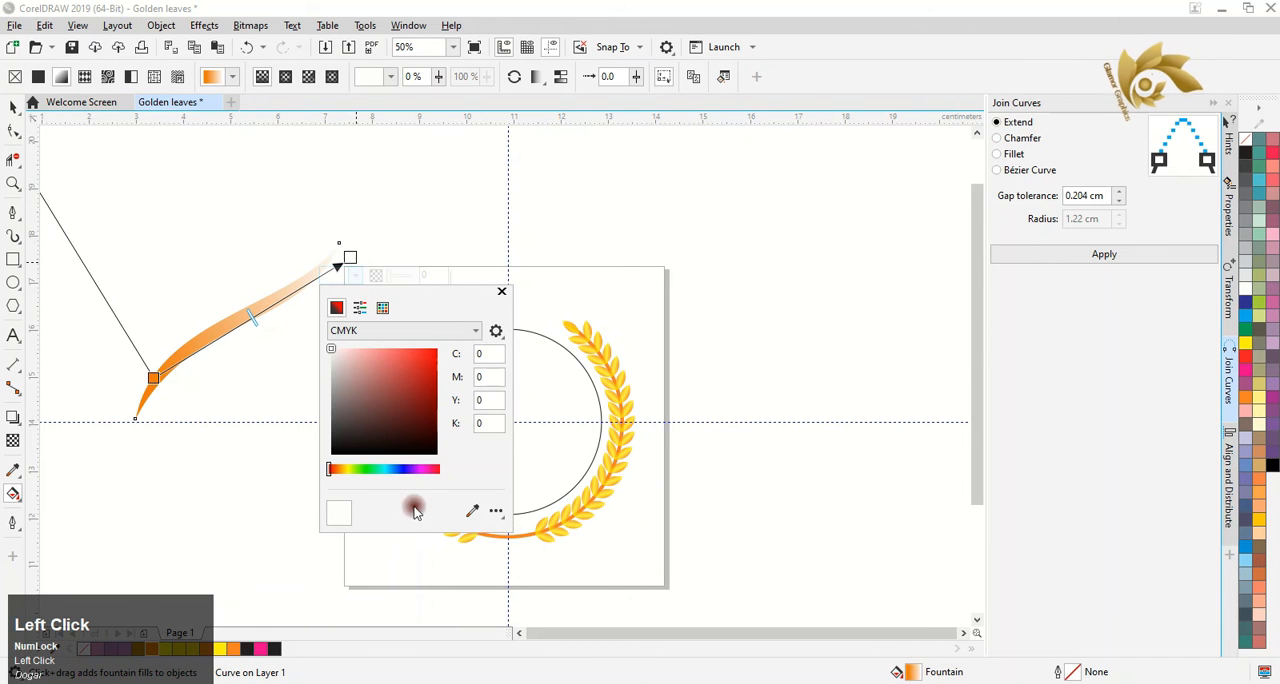
pyautogui.click(382, 307)
pyautogui.click(381, 393)
# Add a colour node at 44% in the middle of the swoosh's gradient and make it yellow
pyautogui.click(245, 320)
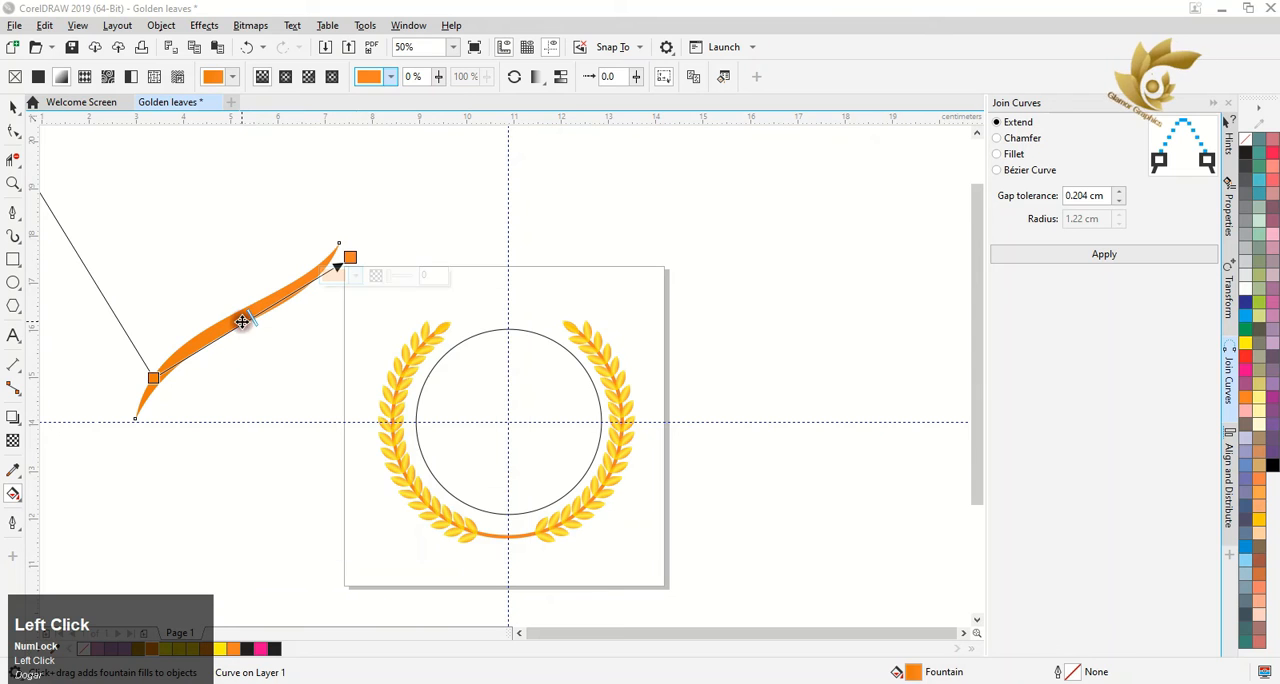
pyautogui.doubleClick(243, 327)
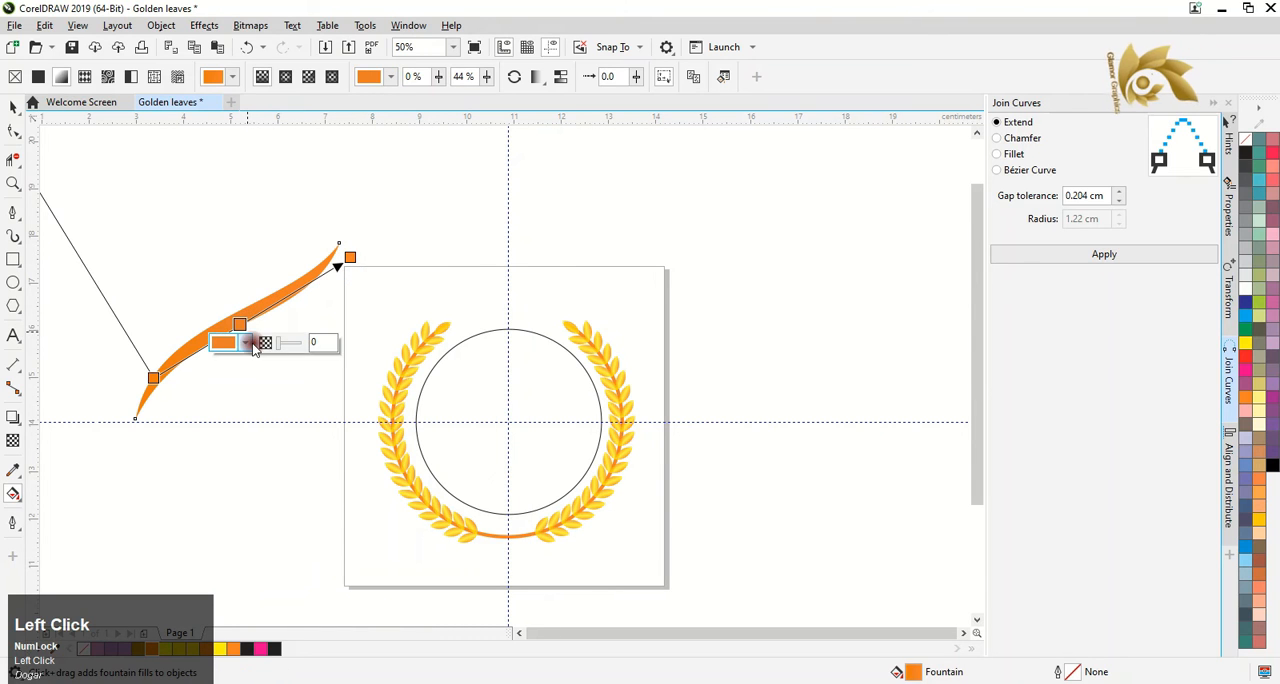
pyautogui.click(230, 342)
pyautogui.click(272, 374)
pyautogui.click(349, 443)
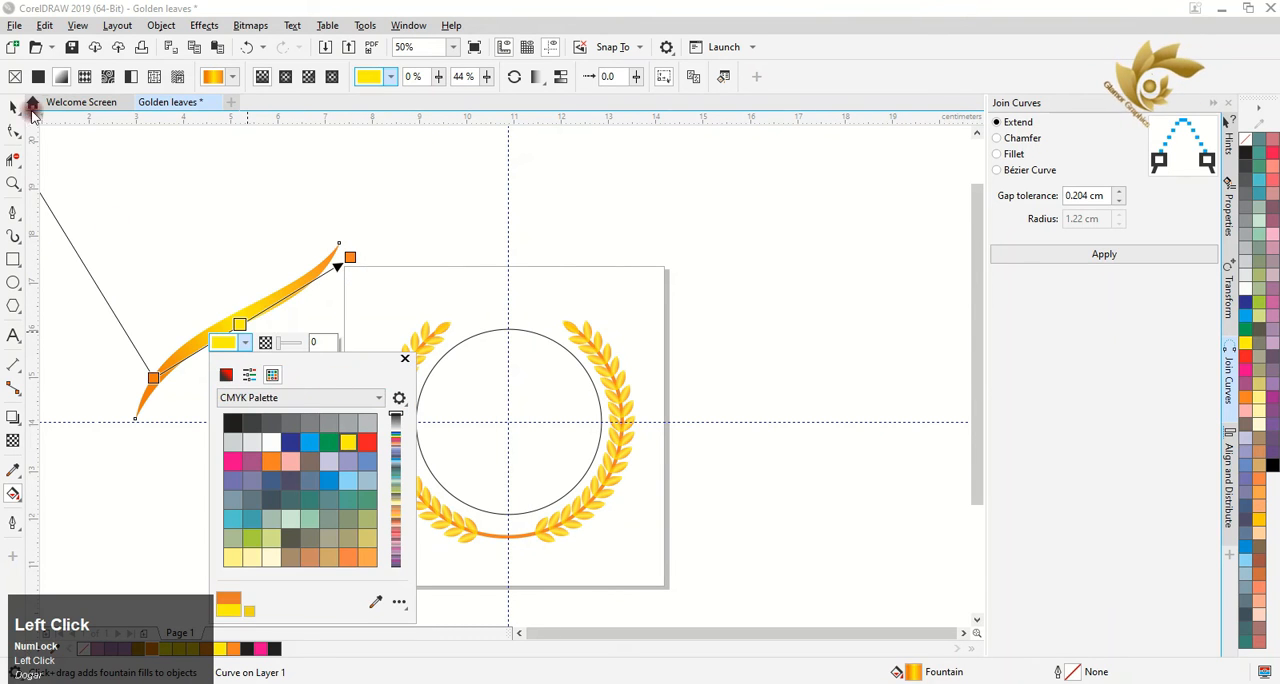
# Adjust the direction and spread of the orange-yellow gradient on the swoosh with its fill handles
pyautogui.moveTo(155, 375); pyautogui.dragTo(169, 293)
pyautogui.moveTo(346, 259); pyautogui.dragTo(308, 301)
pyautogui.moveTo(132, 334); pyautogui.dragTo(186, 280)
pyautogui.moveTo(313, 302); pyautogui.dragTo(235, 304)
# Move the gradient swoosh inside the wreath and scale it down to about 1.82 × 1.57 cm
pyautogui.moveTo(290, 357); pyautogui.dragTo(529, 404)
pyautogui.click(262, 346)
pyautogui.click(18, 135)
pyautogui.click(13, 107)
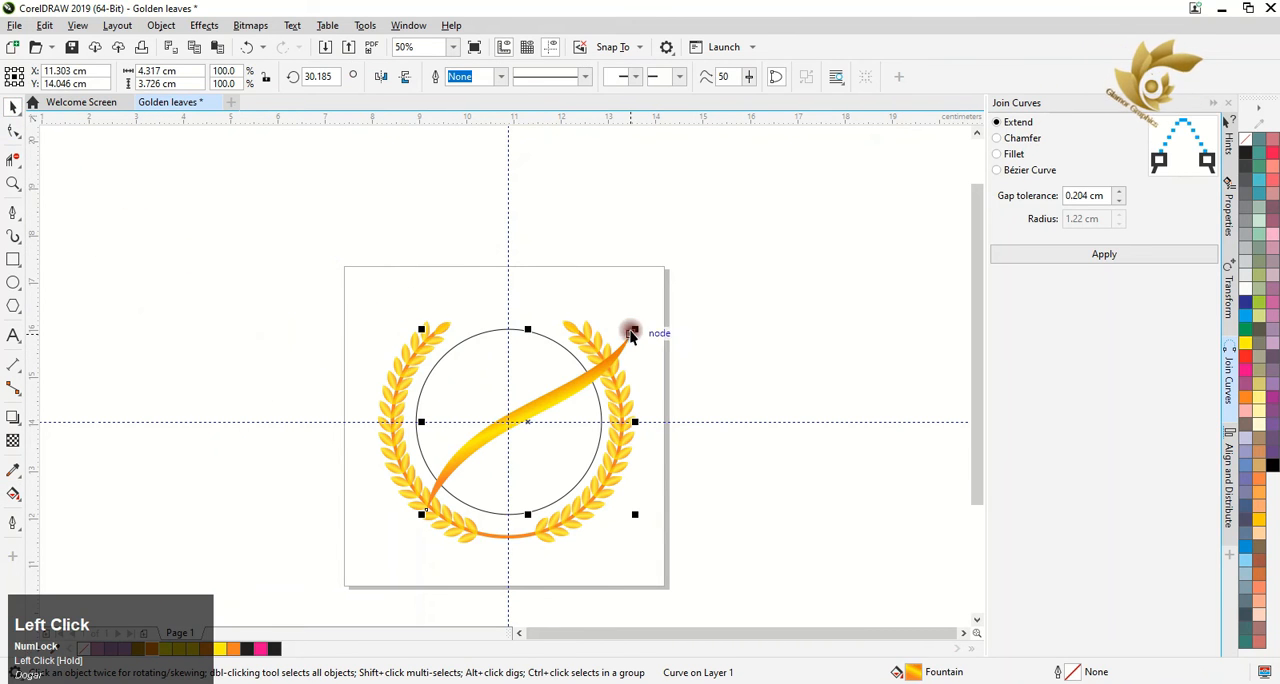
pyautogui.moveTo(635, 327); pyautogui.dragTo(577, 376)
pyautogui.moveTo(527, 422); pyautogui.dragTo(490, 404)
# Place two duplicates of the small swoosh beside it, making three parallel strokes in the wreath's centre
pyautogui.moveTo(490, 404); pyautogui.dragTo(514, 418)
pyautogui.rightClick(524, 413)
pyautogui.keyDown('shift'); pyautogui.click(503, 409); pyautogui.keyUp('shift')
pyautogui.keyDown('shift'); pyautogui.click(494, 398); pyautogui.keyUp('shift')
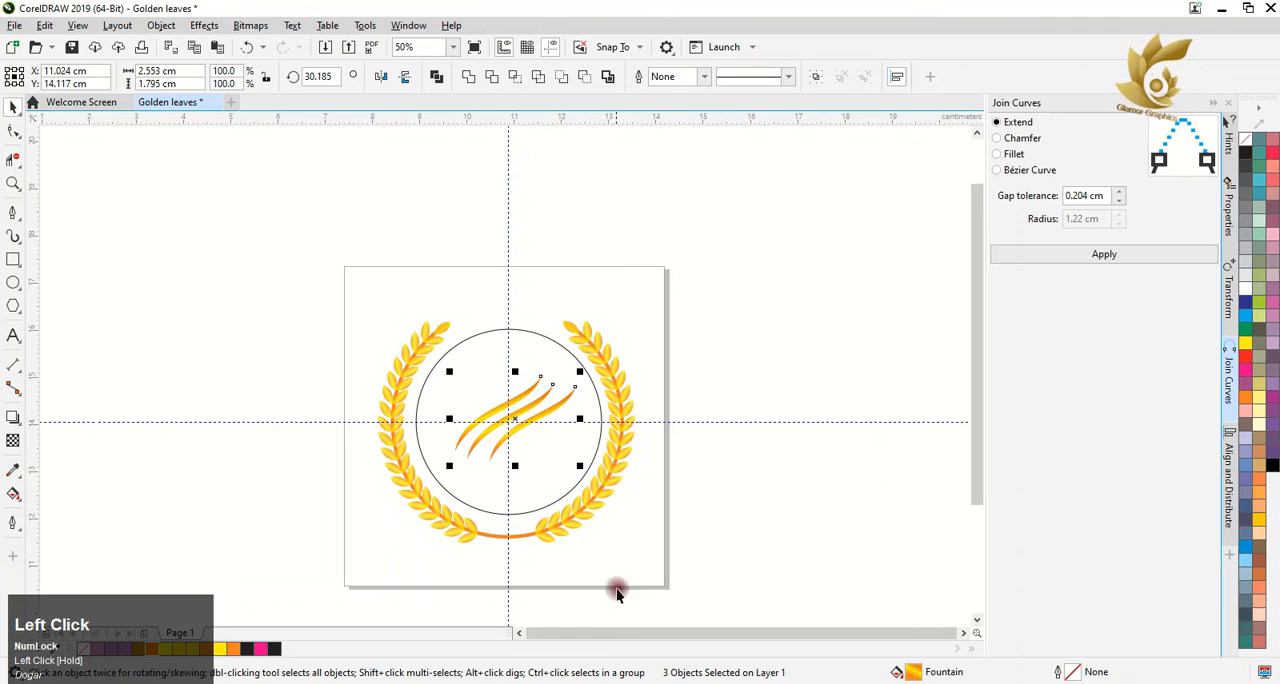
# Delete the thin black circle around the three swooshes
pyautogui.click(429, 372)
pyautogui.press('Delete')
pyautogui.click(441, 388)
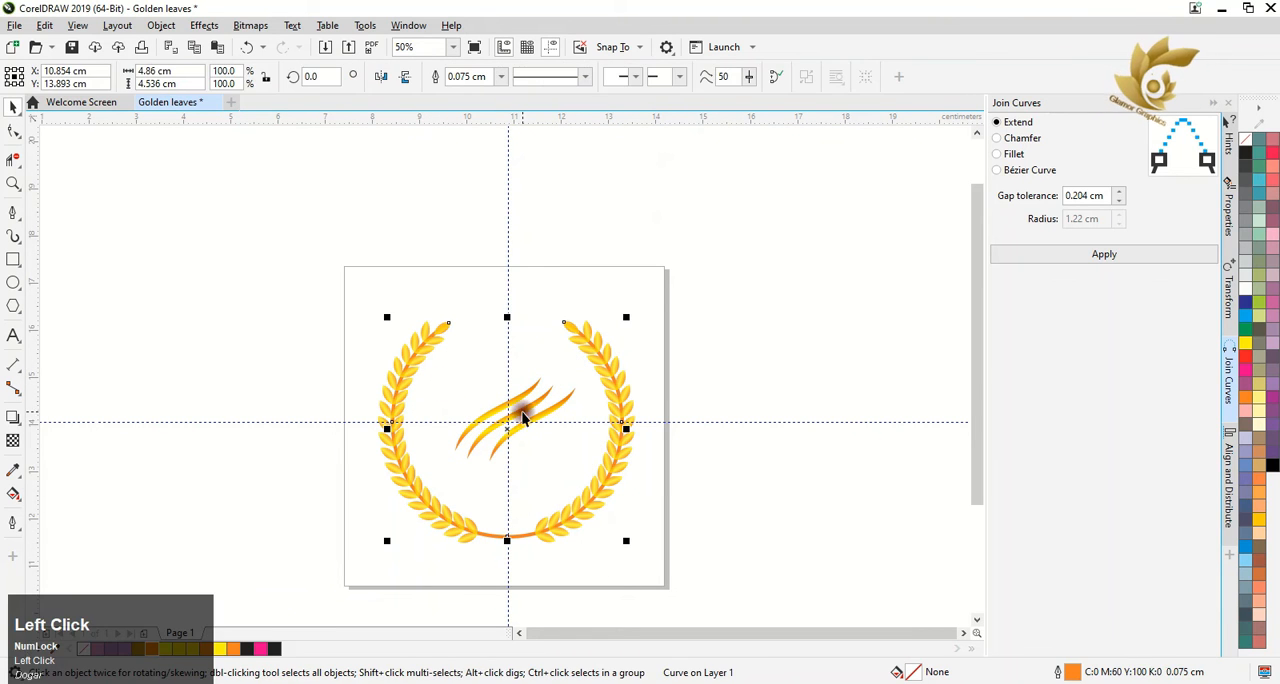
pyautogui.click(501, 268)
# Select the three swooshes together and enlarge them slightly in the middle of the wreath
pyautogui.click(493, 409)
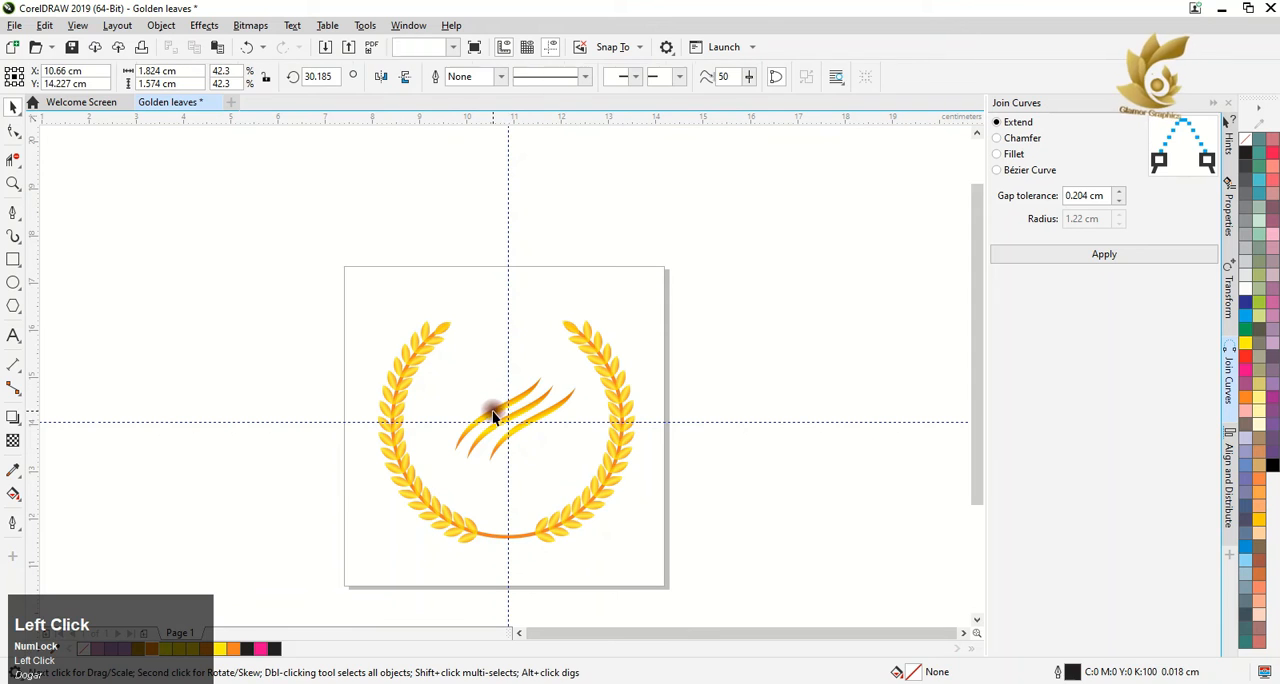
pyautogui.keyDown('shift'); pyautogui.click(552, 406); pyautogui.keyUp('shift')
pyautogui.moveTo(582, 369); pyautogui.dragTo(597, 355)
pyautogui.click(708, 591)
# Delete the vertical and horizontal guidelines
pyautogui.rightClick(508, 237)
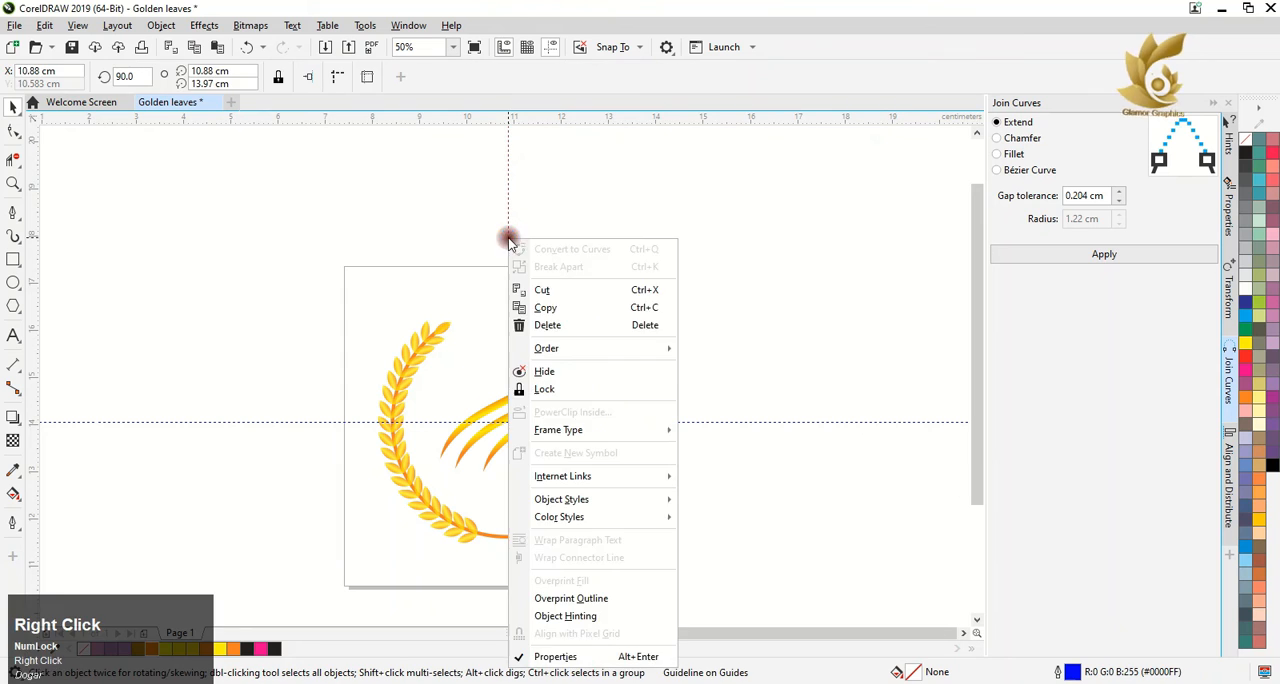
pyautogui.click(530, 326)
pyautogui.rightClick(768, 421)
pyautogui.click(566, 523)
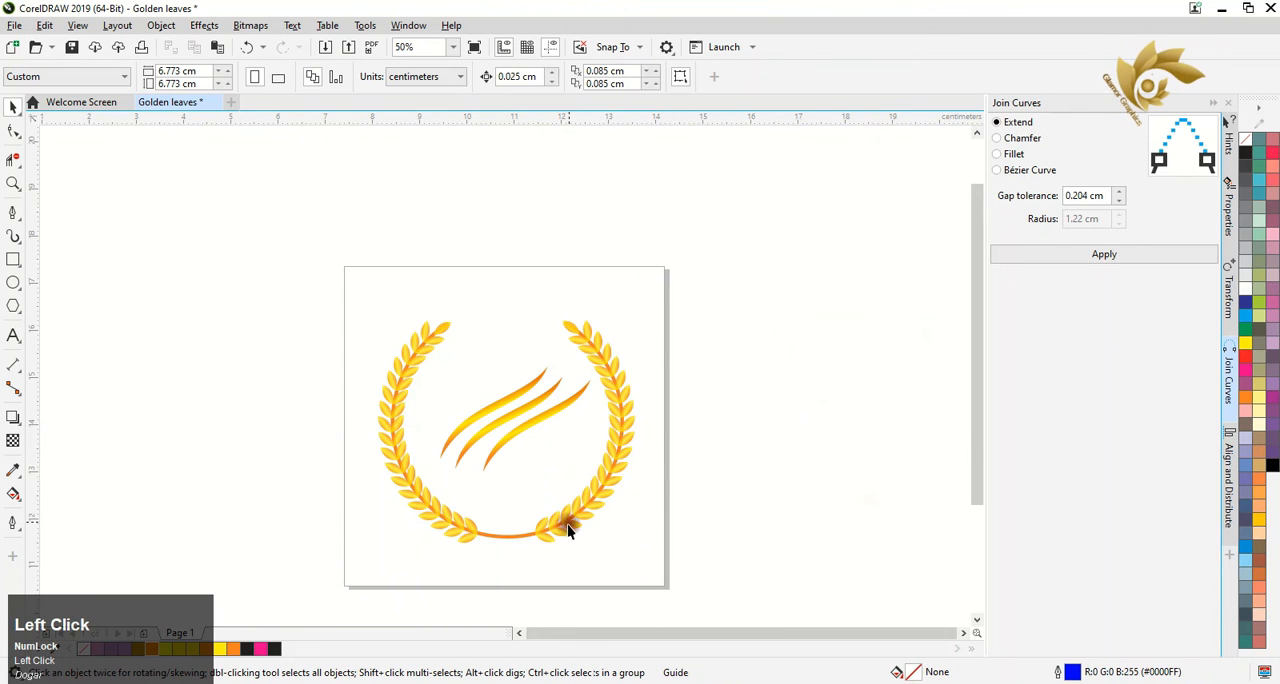
# Draw a rectangle about 1.24 × 0.26 cm over the bare arc between the bottom leaves and fully round its corners
pyautogui.scroll(2, 446, 533)
pyautogui.click(13, 259)
pyautogui.moveTo(244, 467); pyautogui.dragTo(478, 515)
pyautogui.press('F10')
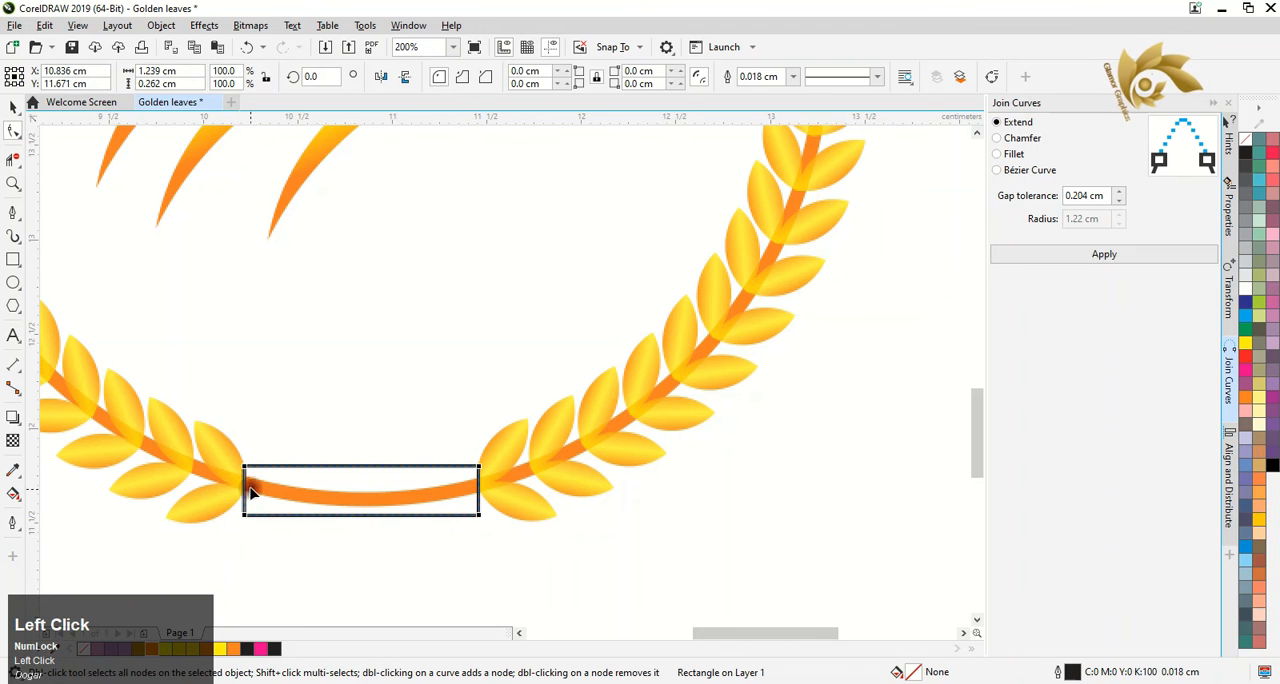
pyautogui.moveTo(243, 467); pyautogui.dragTo(303, 479)
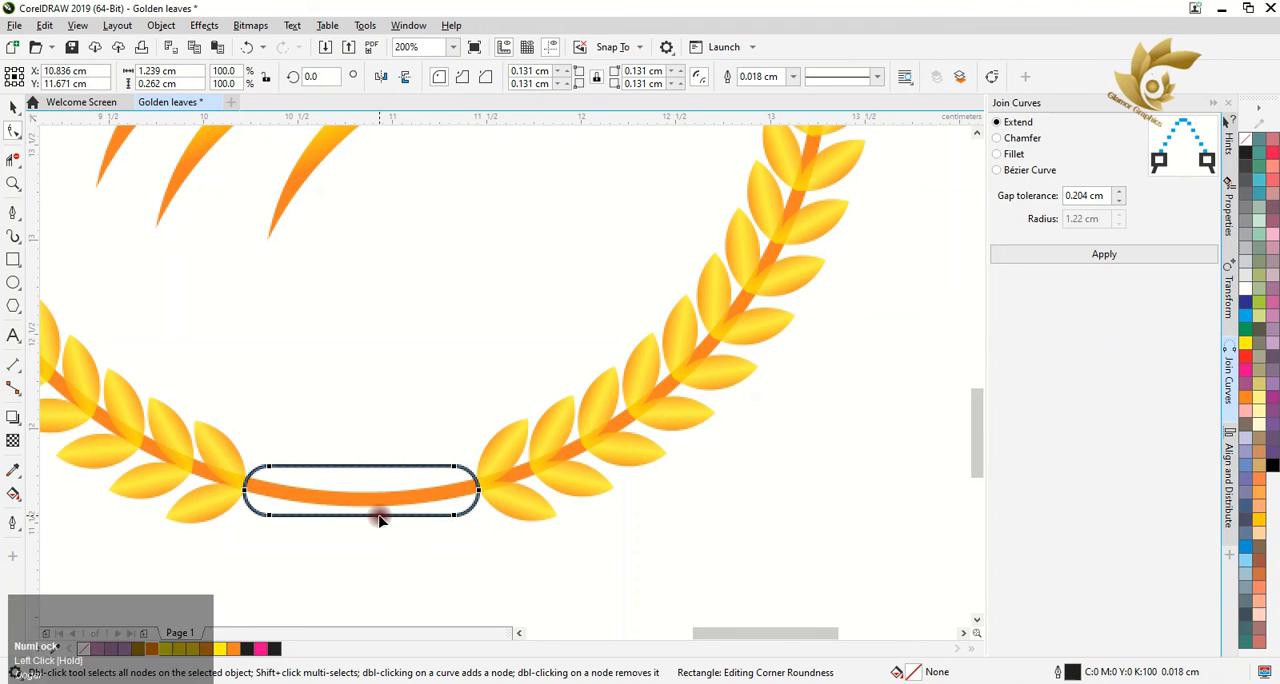
# Fill the rounded bar with orange, remove its outline and apply a linear fountain fill running along its length
pyautogui.click(232, 648)
pyautogui.rightClick(1243, 140)
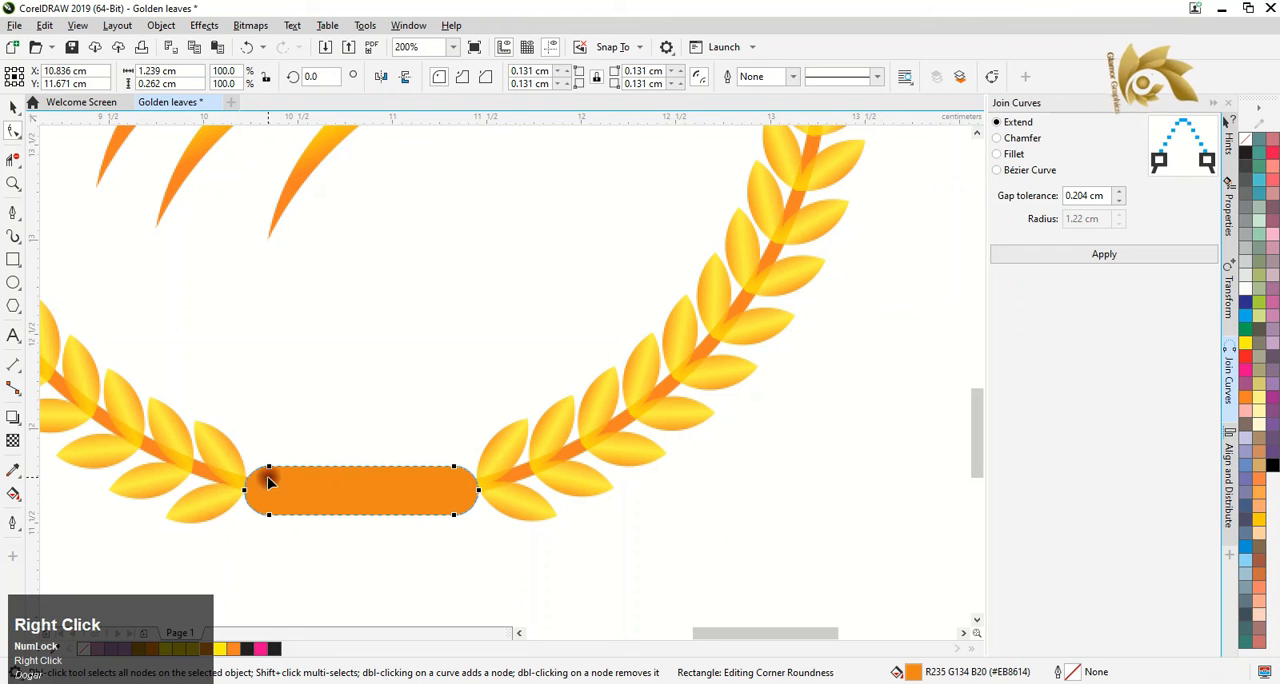
pyautogui.moveTo(328, 491); pyautogui.dragTo(442, 492)
pyautogui.click(13, 493)
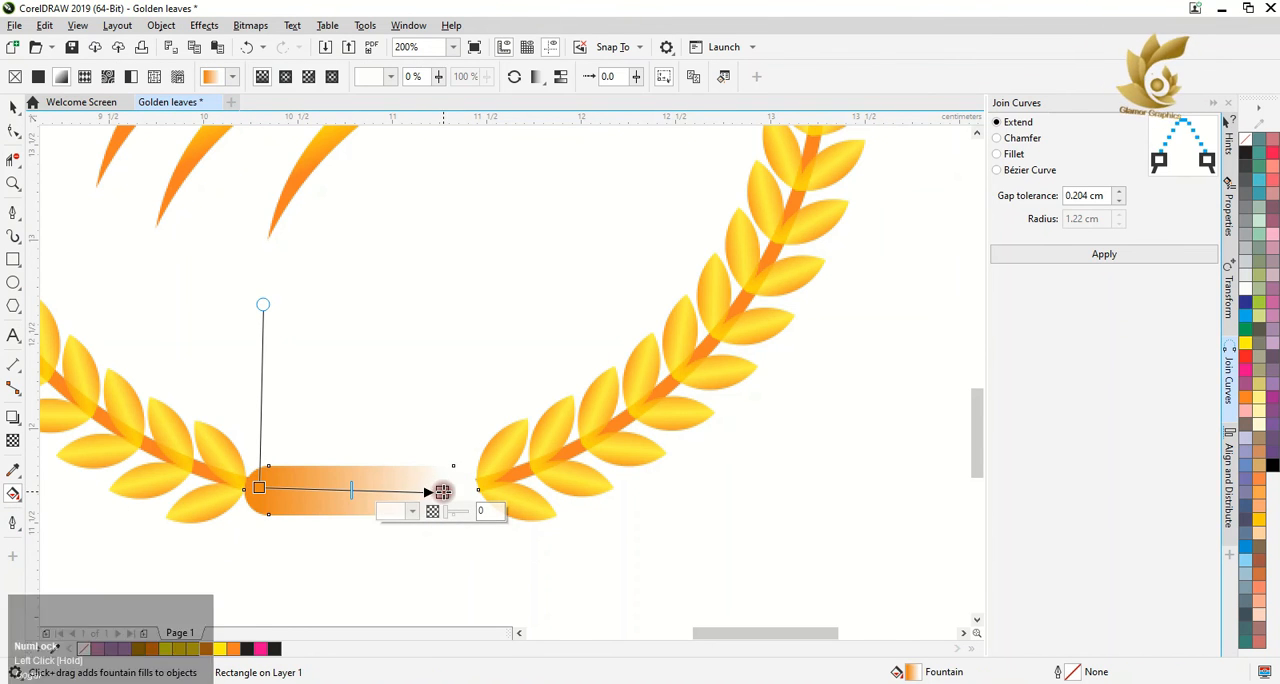
# Add a middle colour node to the bar's gradient at about 45% and set the end colour to orange
pyautogui.click(345, 489)
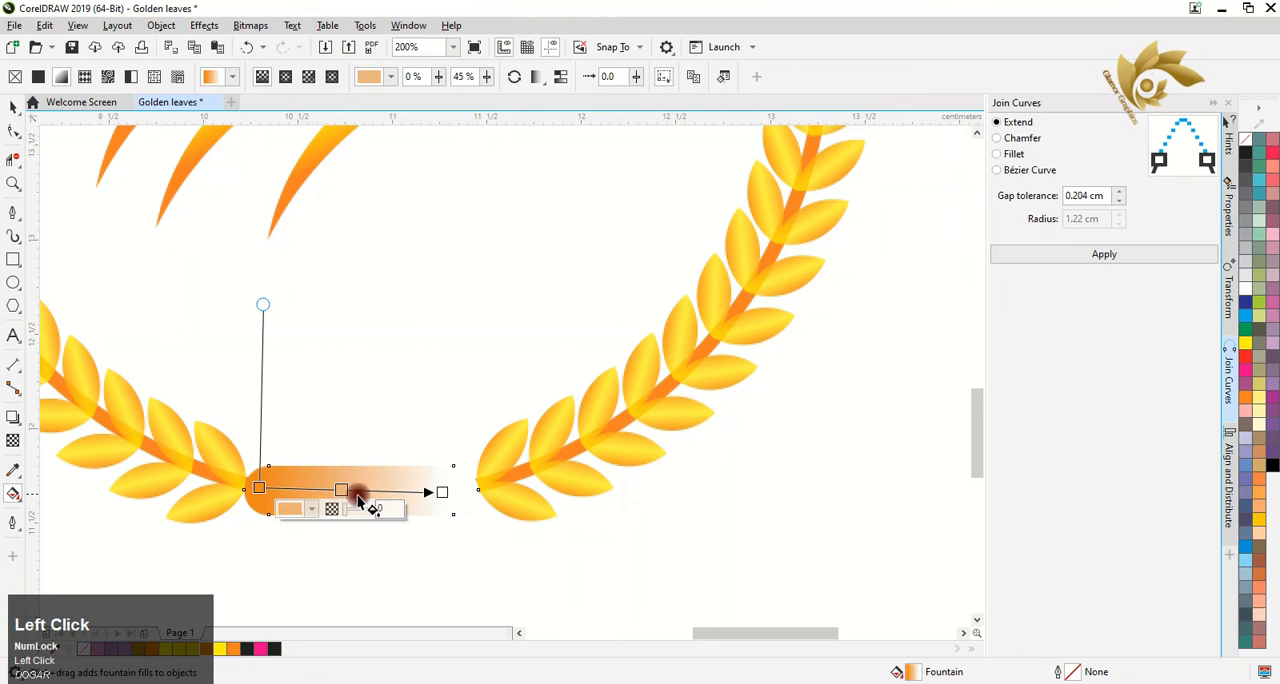
pyautogui.click(413, 511)
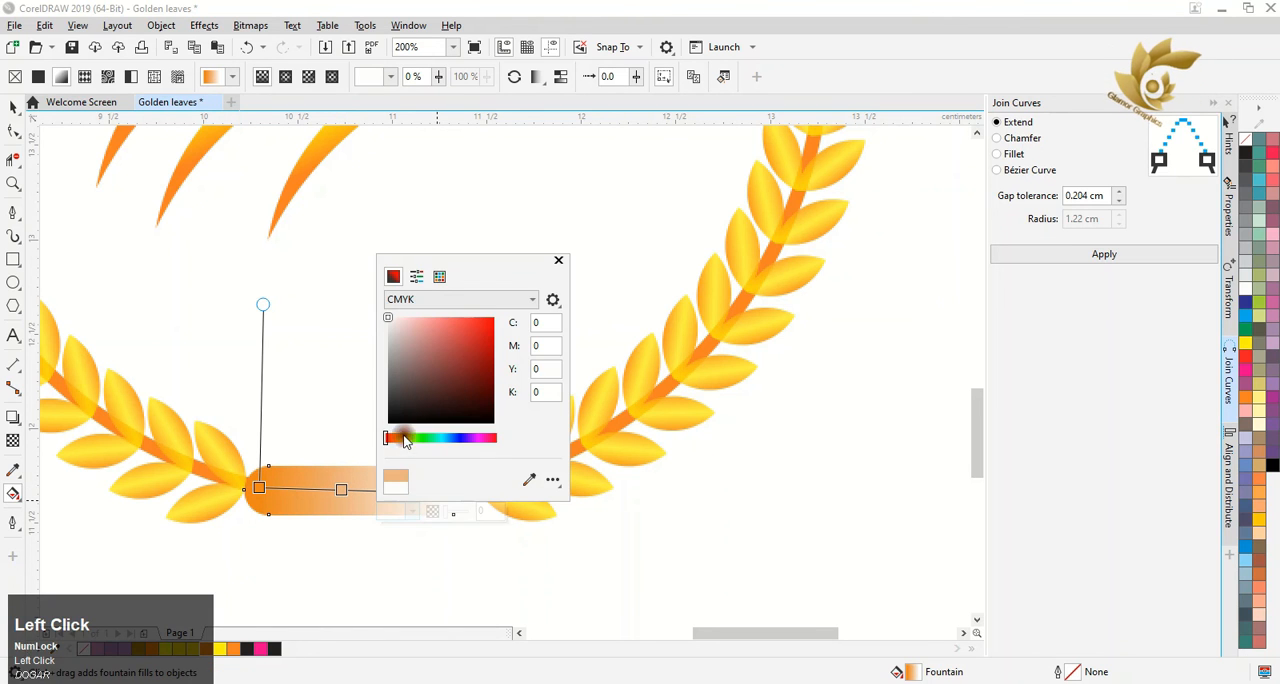
pyautogui.click(440, 277)
pyautogui.click(437, 363)
pyautogui.click(368, 451)
# Set the middle colour of the bar's gradient to yellow from the CMYK Palette
pyautogui.click(341, 489)
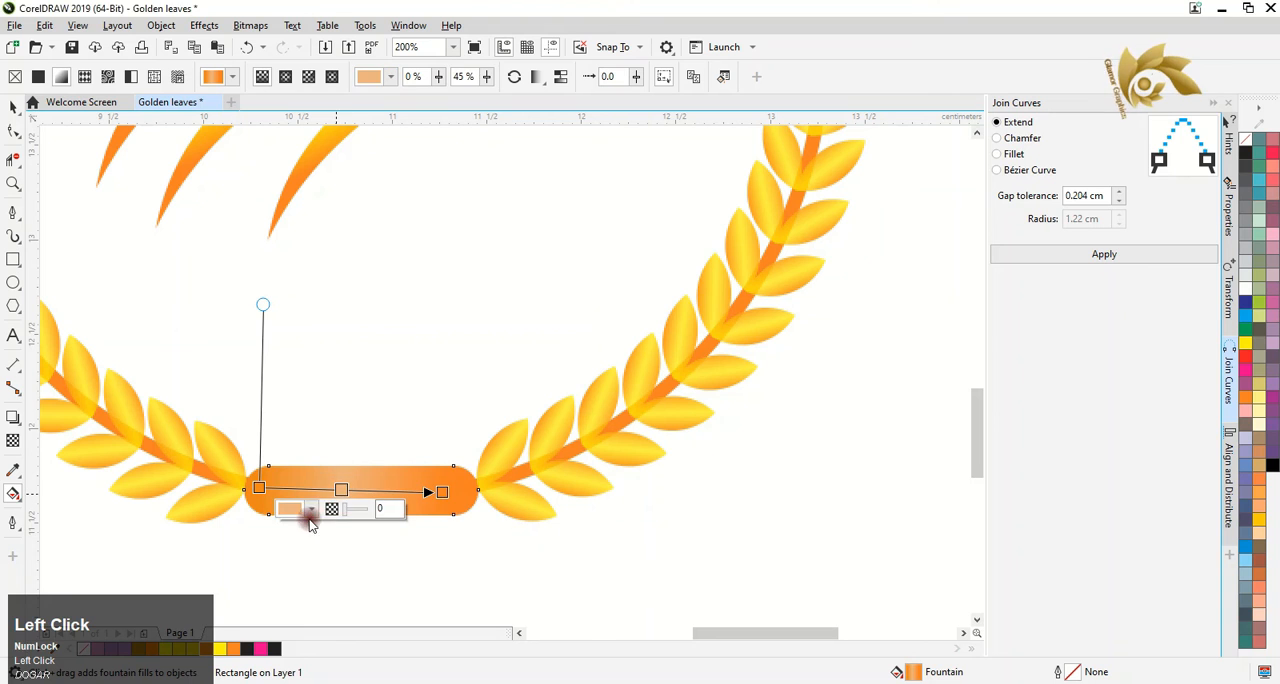
pyautogui.click(311, 510)
pyautogui.click(338, 248)
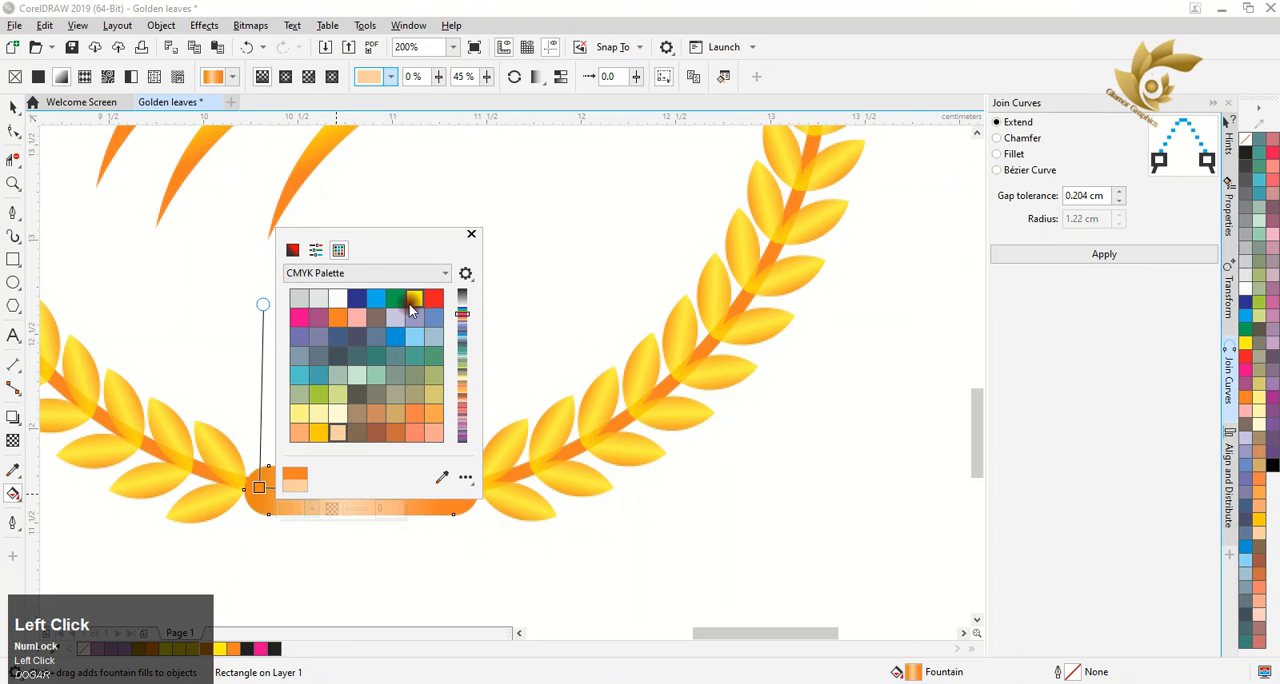
pyautogui.click(471, 237)
# Reorient the bar's gradient to run nearly vertically from its upper edge to its lower edge, with yellow in the middle
pyautogui.moveTo(338, 488); pyautogui.dragTo(351, 489)
pyautogui.moveTo(262, 487); pyautogui.dragTo(366, 360)
pyautogui.moveTo(442, 491); pyautogui.dragTo(355, 513)
pyautogui.moveTo(366, 360); pyautogui.dragTo(360, 466)
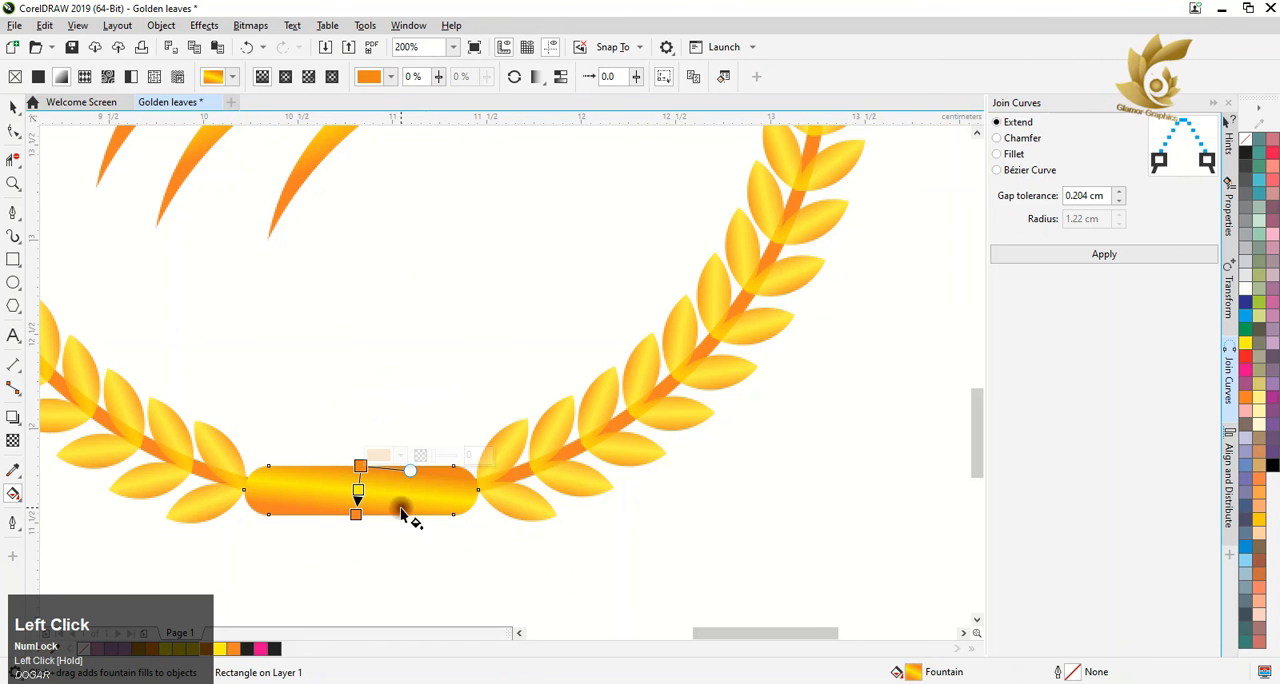
pyautogui.click(325, 405)
pyautogui.click(10, 107)
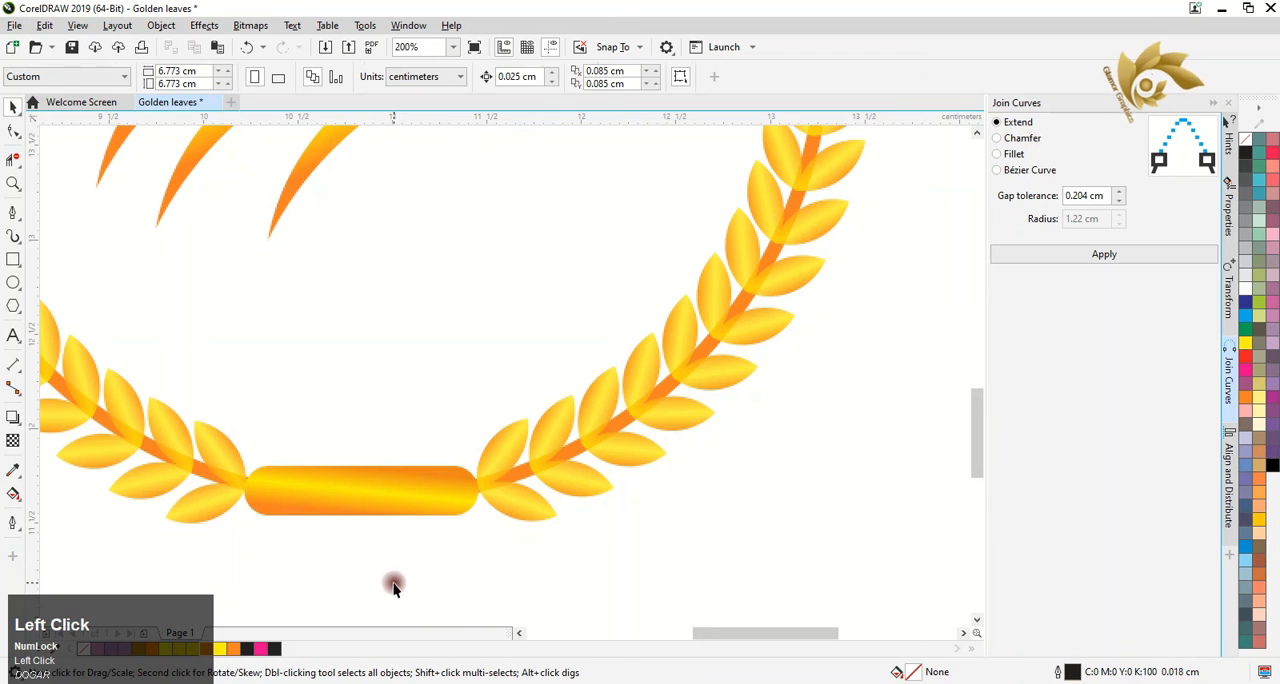
pyautogui.scroll(-3, 419, 560)
pyautogui.moveTo(191, 252); pyautogui.dragTo(565, 595)
pyautogui.moveTo(541, 330); pyautogui.dragTo(460, 400)
pyautogui.scroll(1, 428, 468)
pyautogui.scroll(1, 428, 468)
pyautogui.scroll(-2, 371, 415)
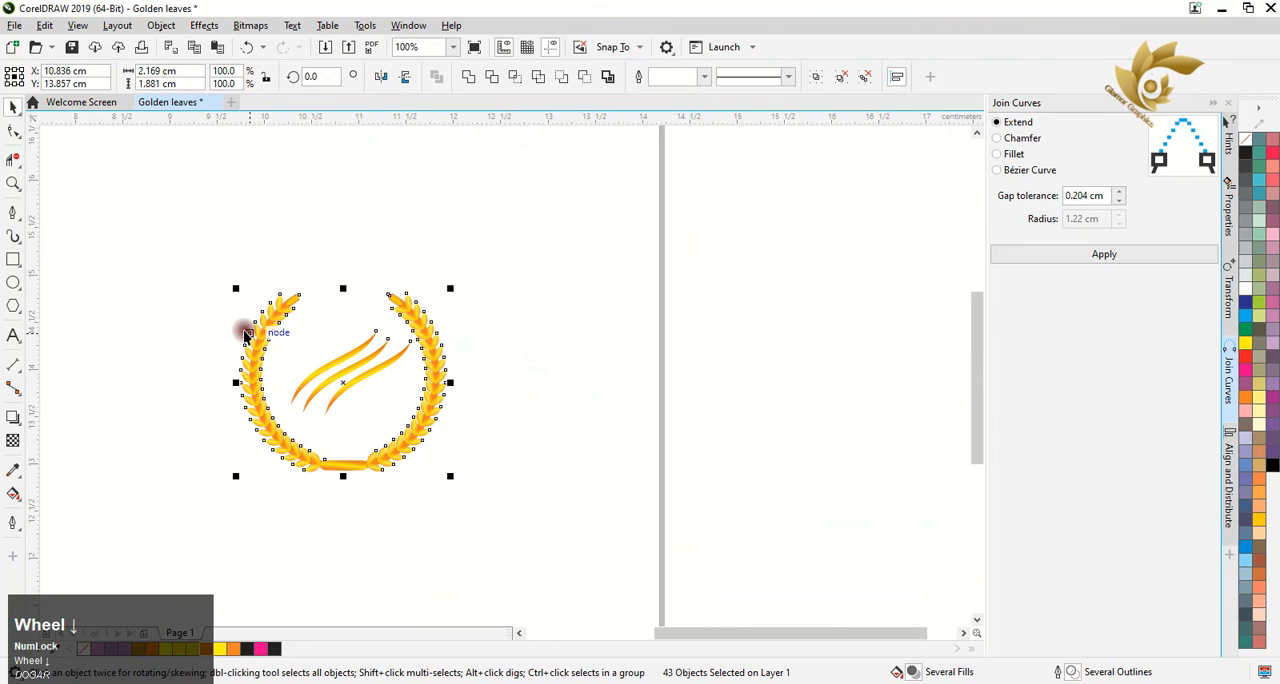
pyautogui.rightClick(274, 325)
pyautogui.click(455, 515)
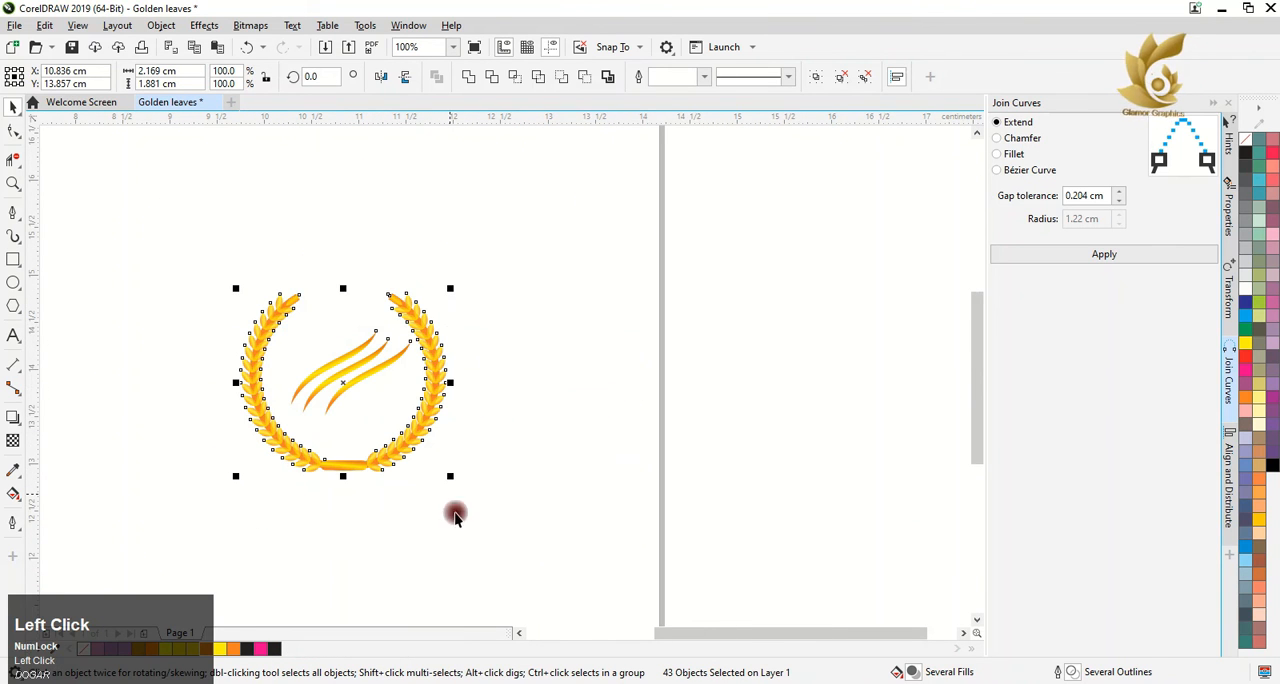
pyautogui.click(566, 391)
# Duplicate the three swooshes in the wreath's centre and mirror the copies vertically so they cross the originals
pyautogui.click(364, 381)
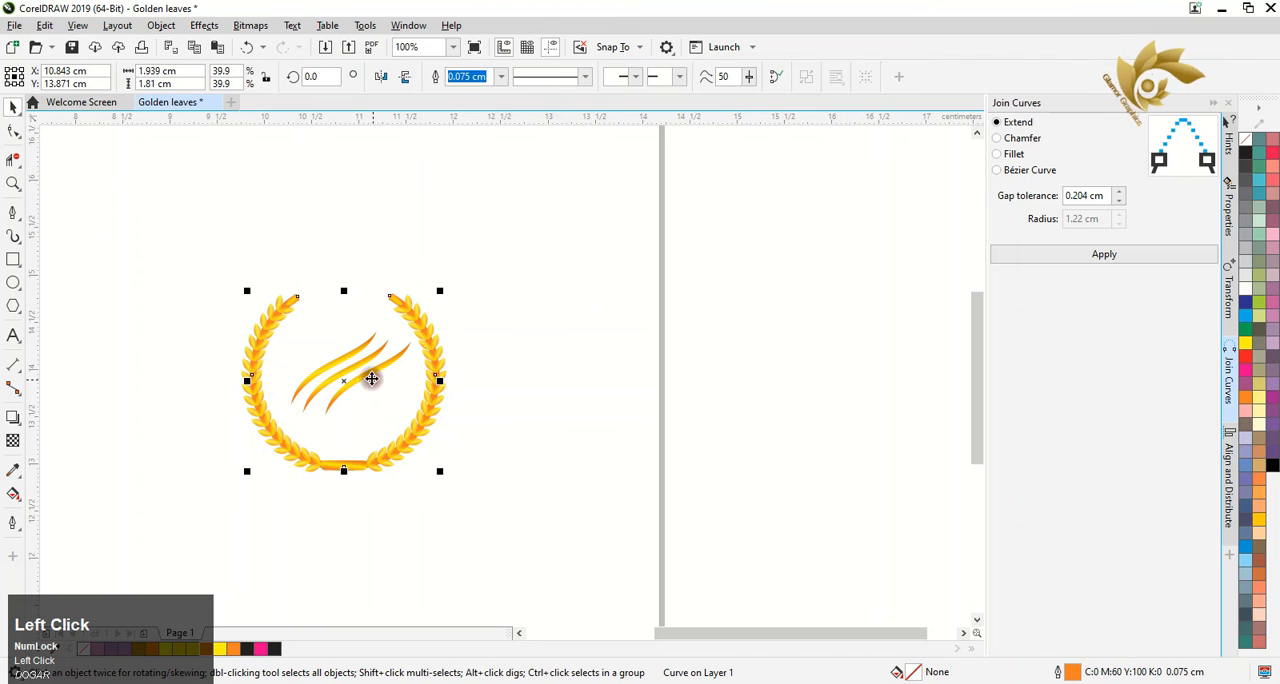
pyautogui.click(370, 374)
pyautogui.keyDown('shift'); pyautogui.click(353, 369); pyautogui.keyUp('shift')
pyautogui.moveTo(351, 370)
pyautogui.mouseDown()
pyautogui.moveTo(327, 337)
pyautogui.moveTo(337, 366)
pyautogui.moveTo(357, 360)
pyautogui.moveTo(344, 380)
pyautogui.mouseUp()
pyautogui.rightClick(327, 337)
pyautogui.click(404, 77)
pyautogui.scroll(2, 340, 371)
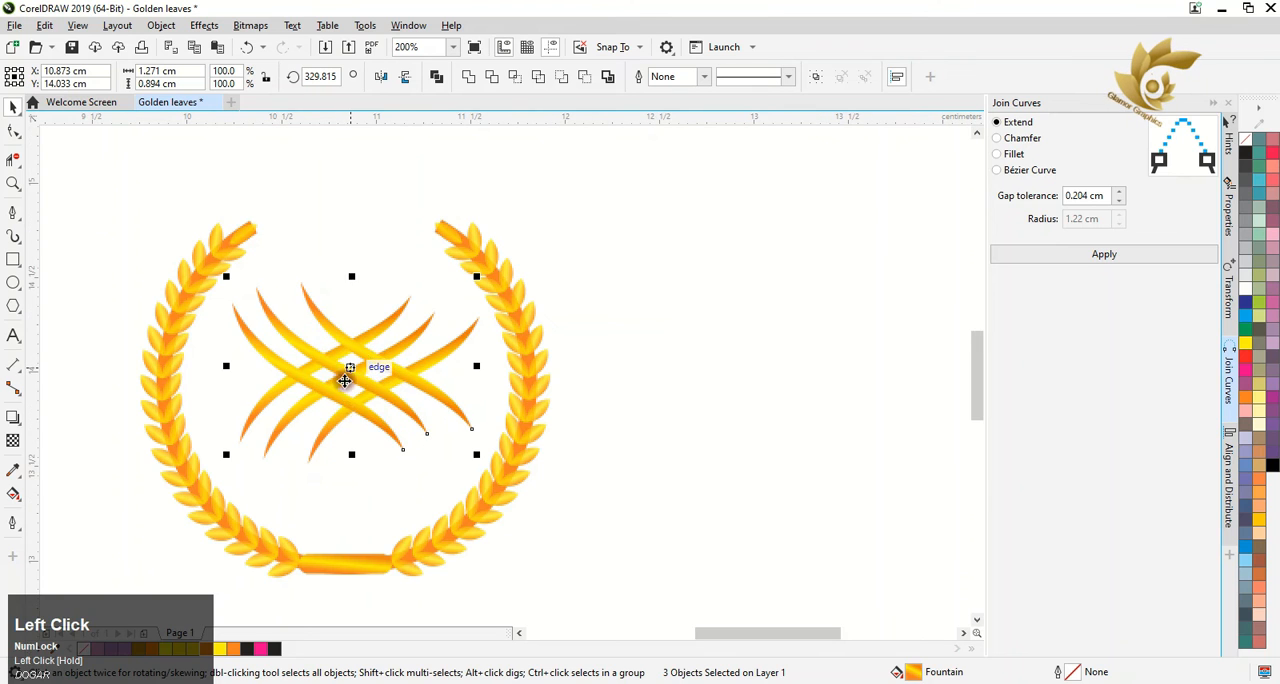
# Select the whole emblem, including wreath, bar and crossed swooshes, and group it
pyautogui.scroll(-4, 344, 380)
pyautogui.moveTo(273, 334); pyautogui.dragTo(434, 503)
pyautogui.rightClick(340, 405)
pyautogui.click(371, 303)
# Add a page-sized rectangle behind the emblem and fill it with black
pyautogui.doubleClick(13, 259)
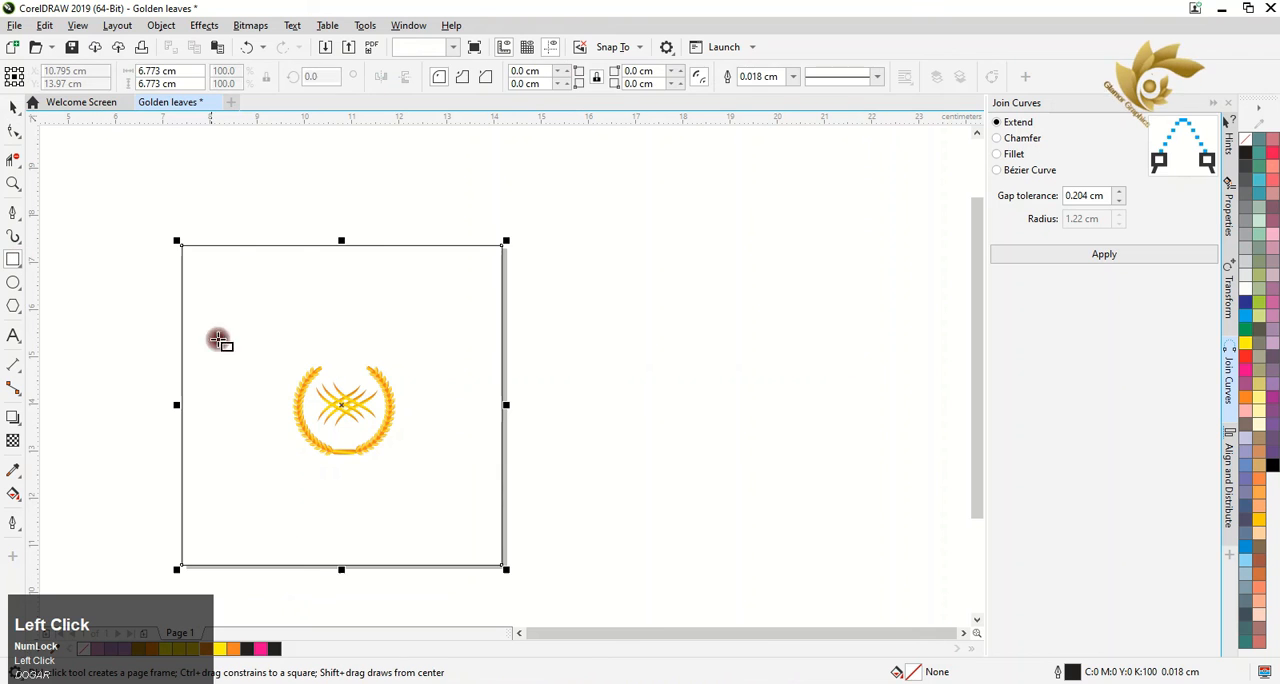
pyautogui.click(1272, 465)
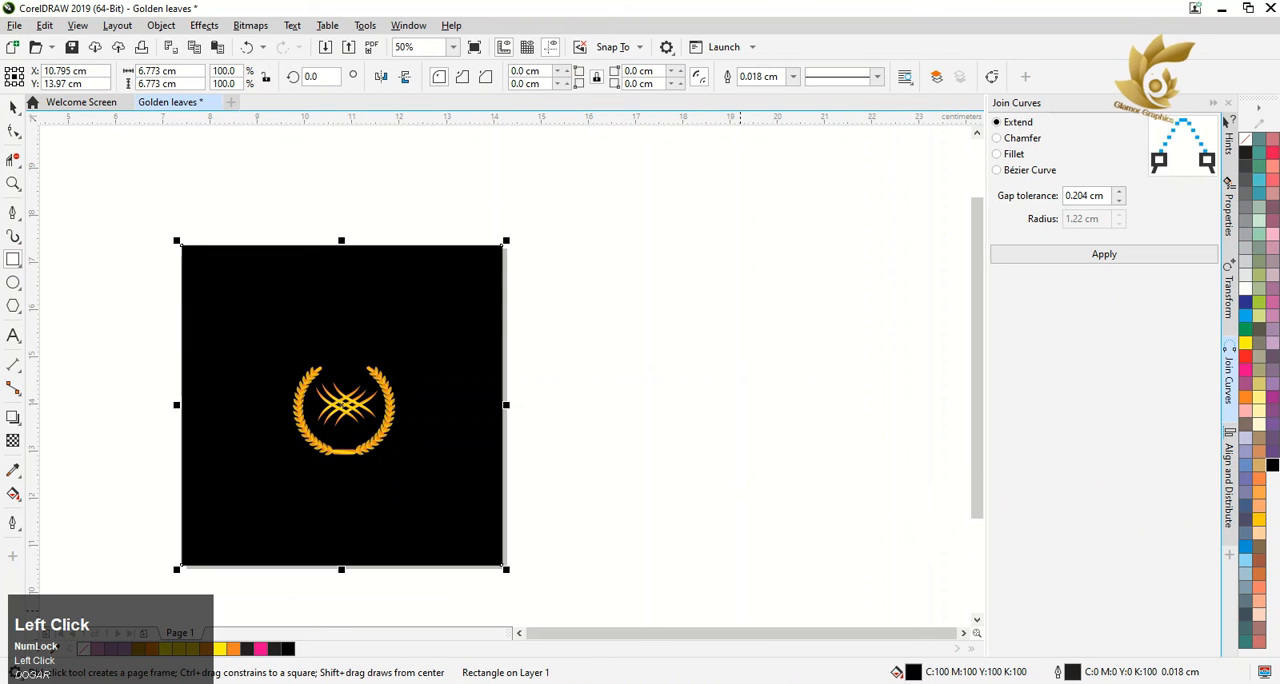
pyautogui.click(13, 108)
# Enlarge the grouped emblem proportionally about its centre on the black background
pyautogui.moveTo(86, 309); pyautogui.dragTo(465, 533)
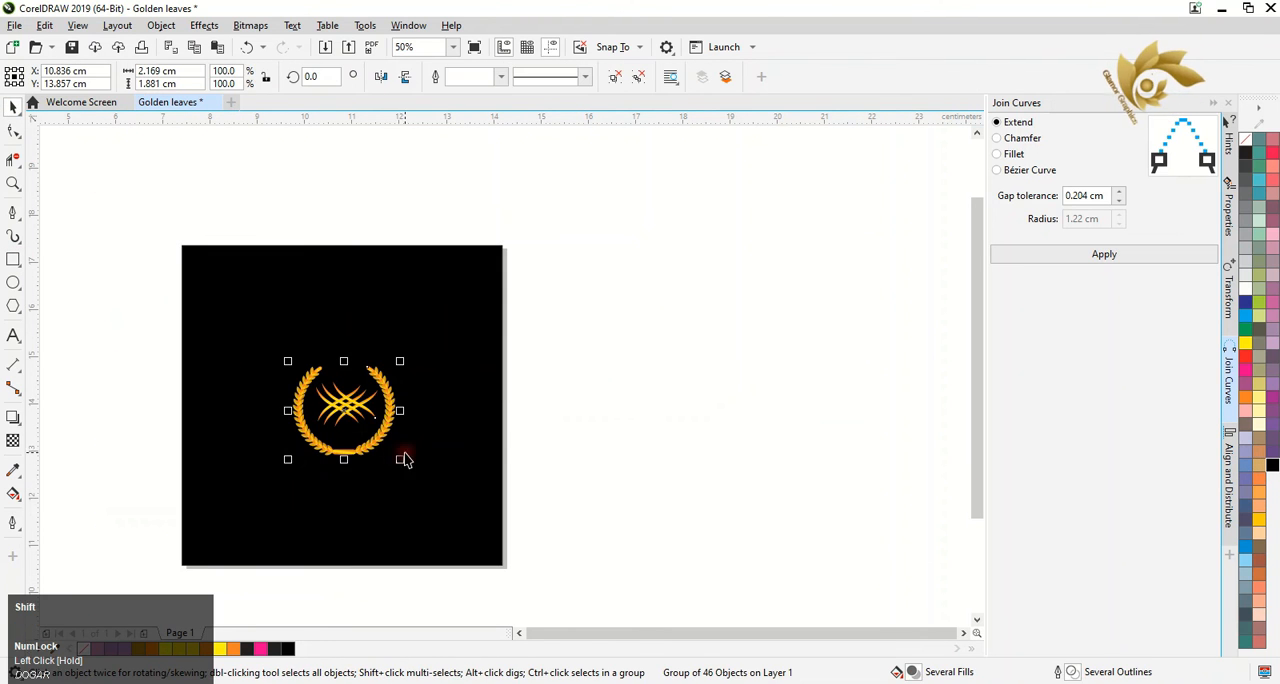
pyautogui.moveTo(404, 459); pyautogui.dragTo(448, 505)
pyautogui.scroll(2, 211, 398)
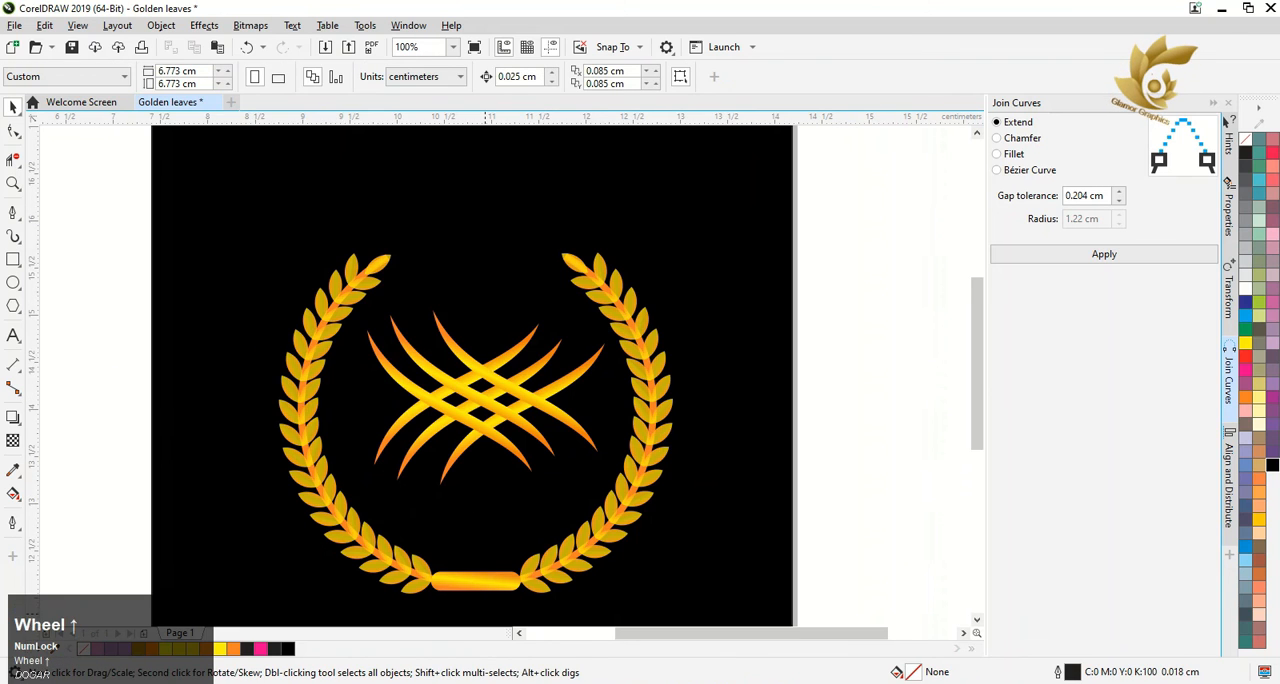